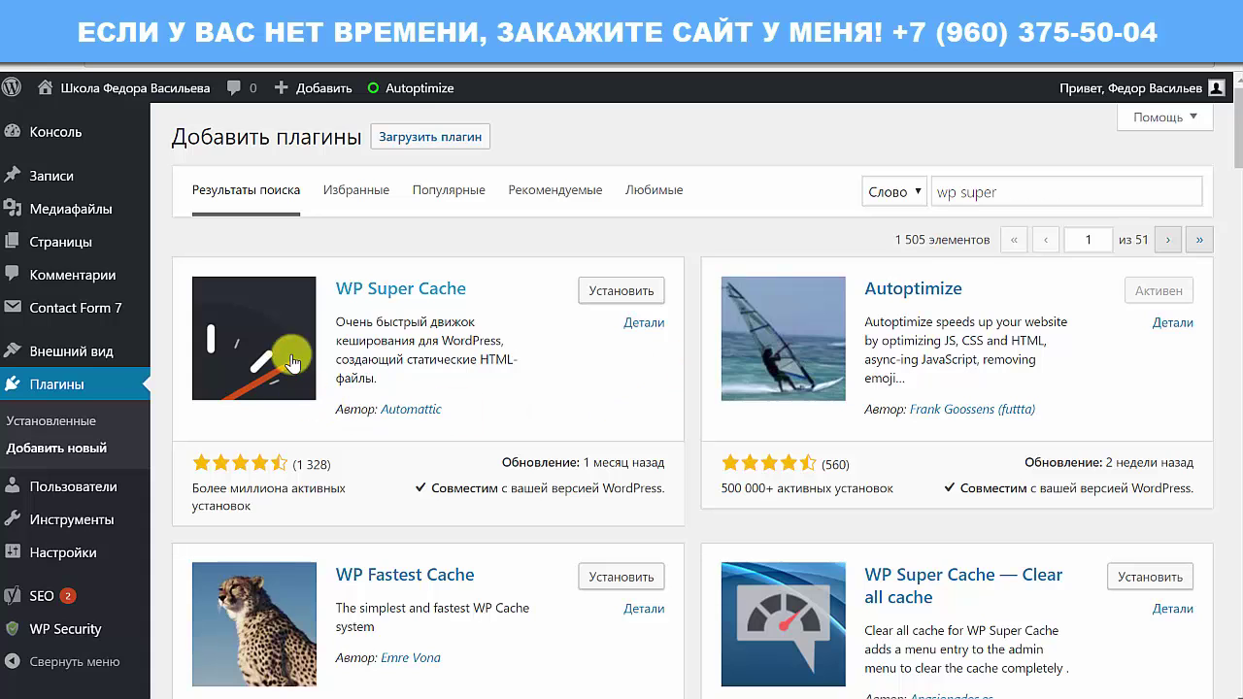
click(614, 38)
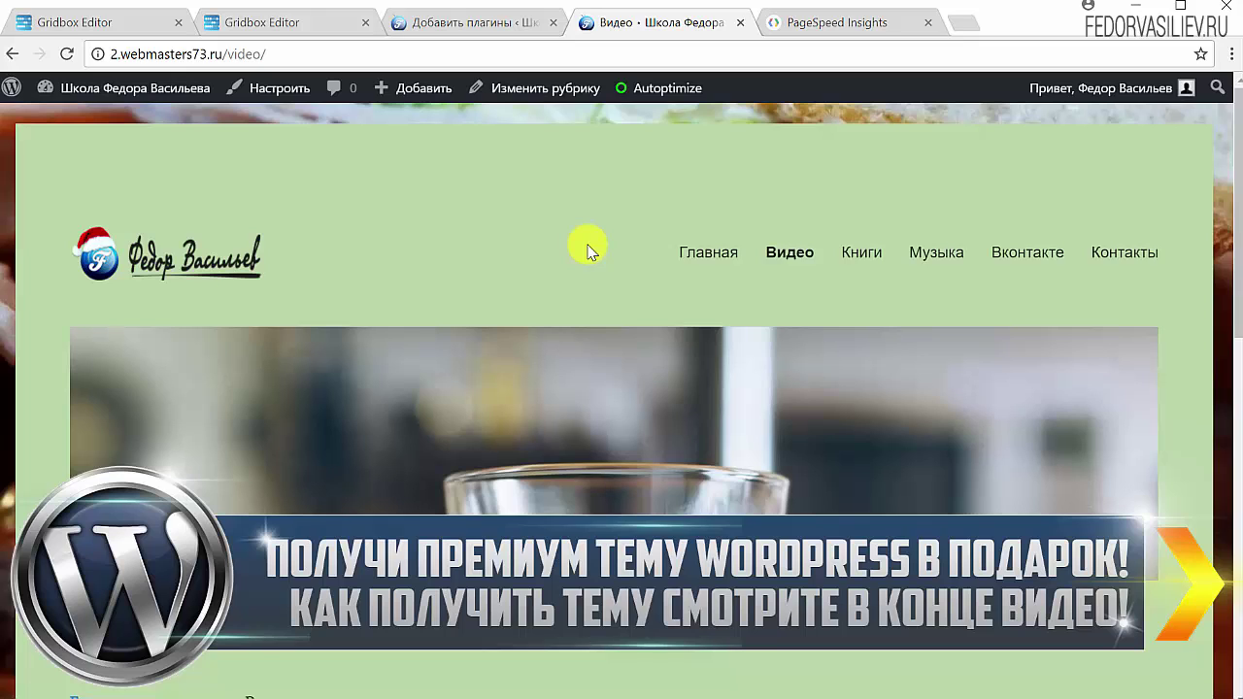
scroll(402, 335, down, 8)
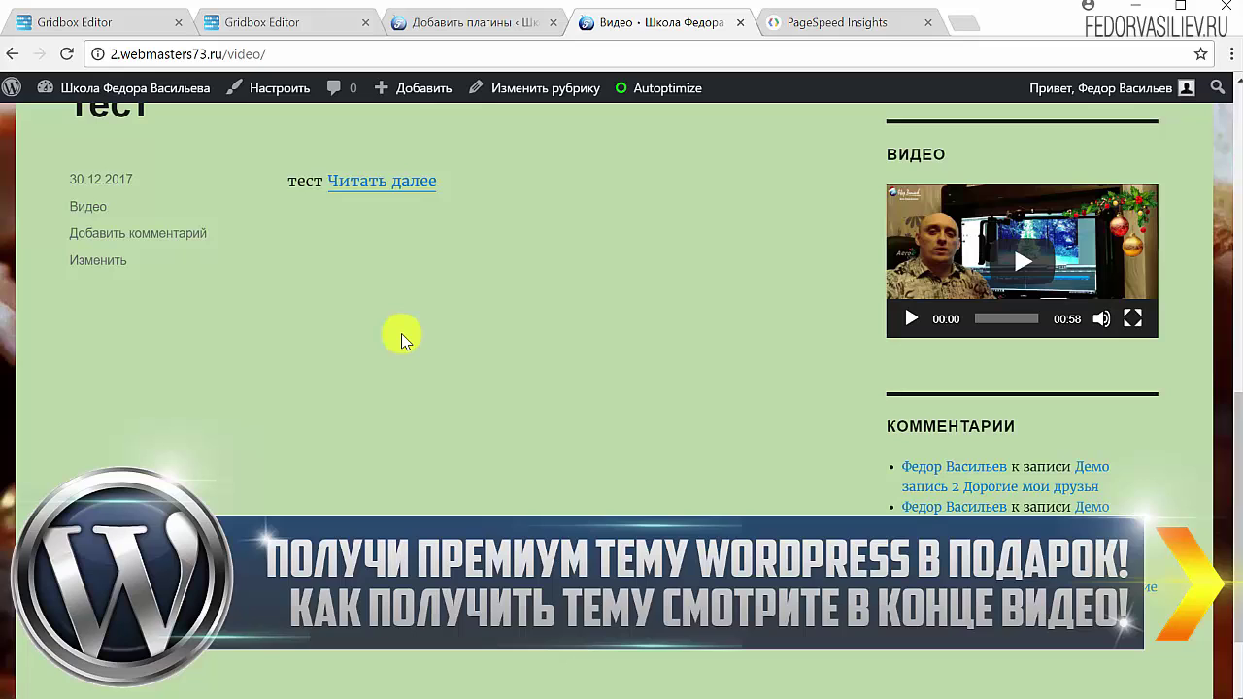
scroll(401, 333, up, 3)
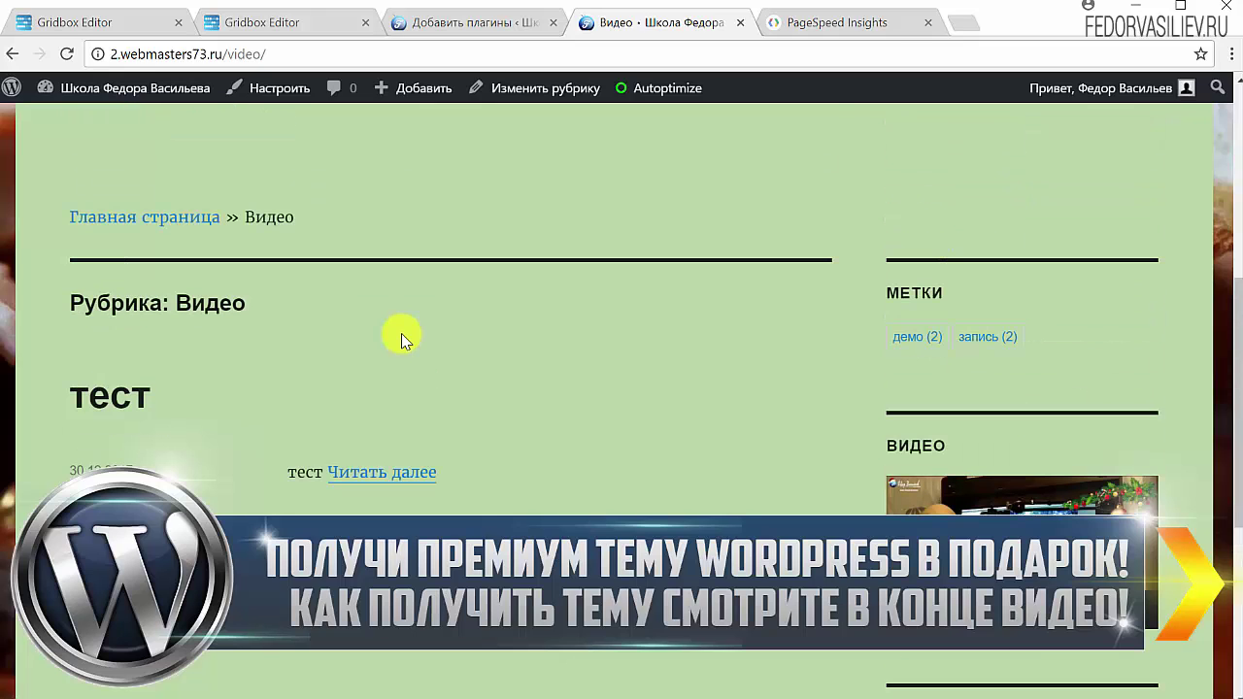
scroll(401, 333, up, 6)
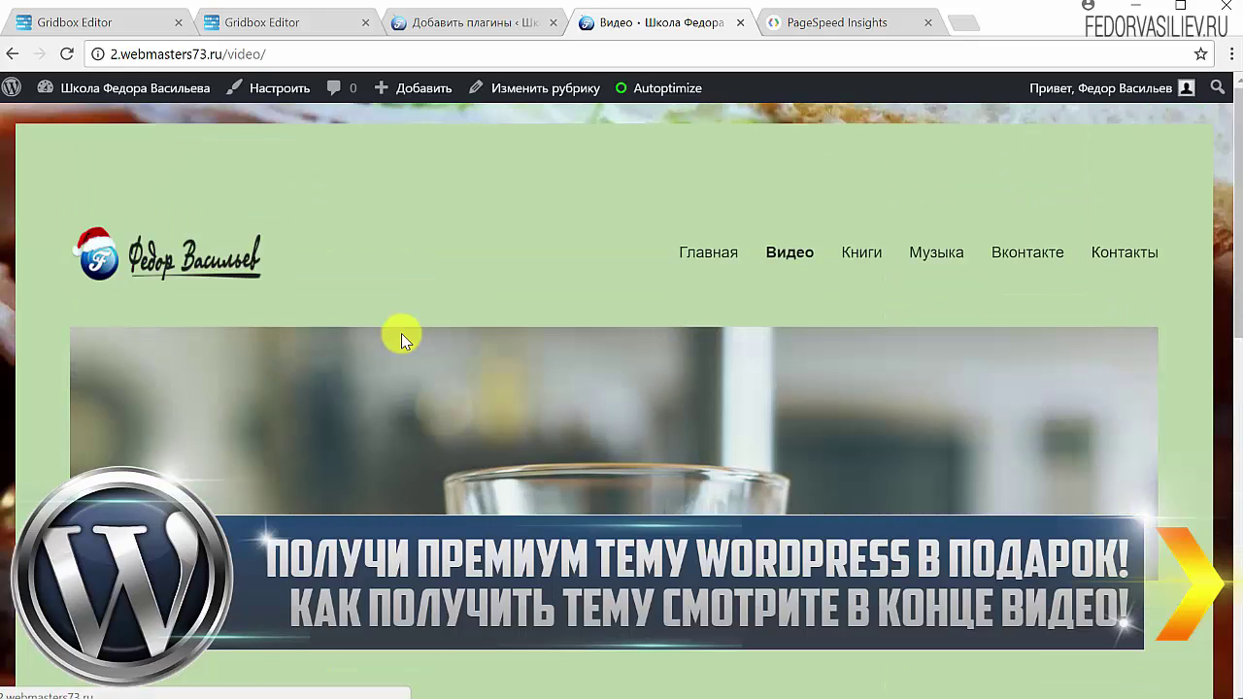
scroll(446, 267, down, 4)
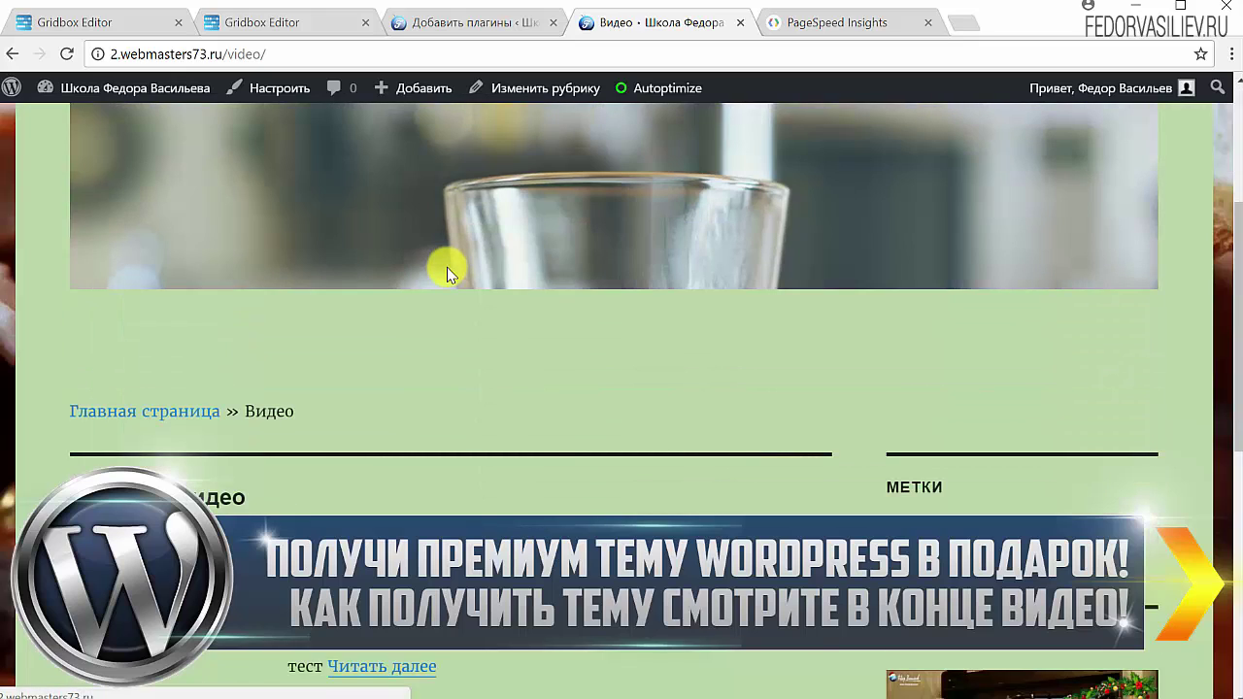
scroll(447, 267, down, 4)
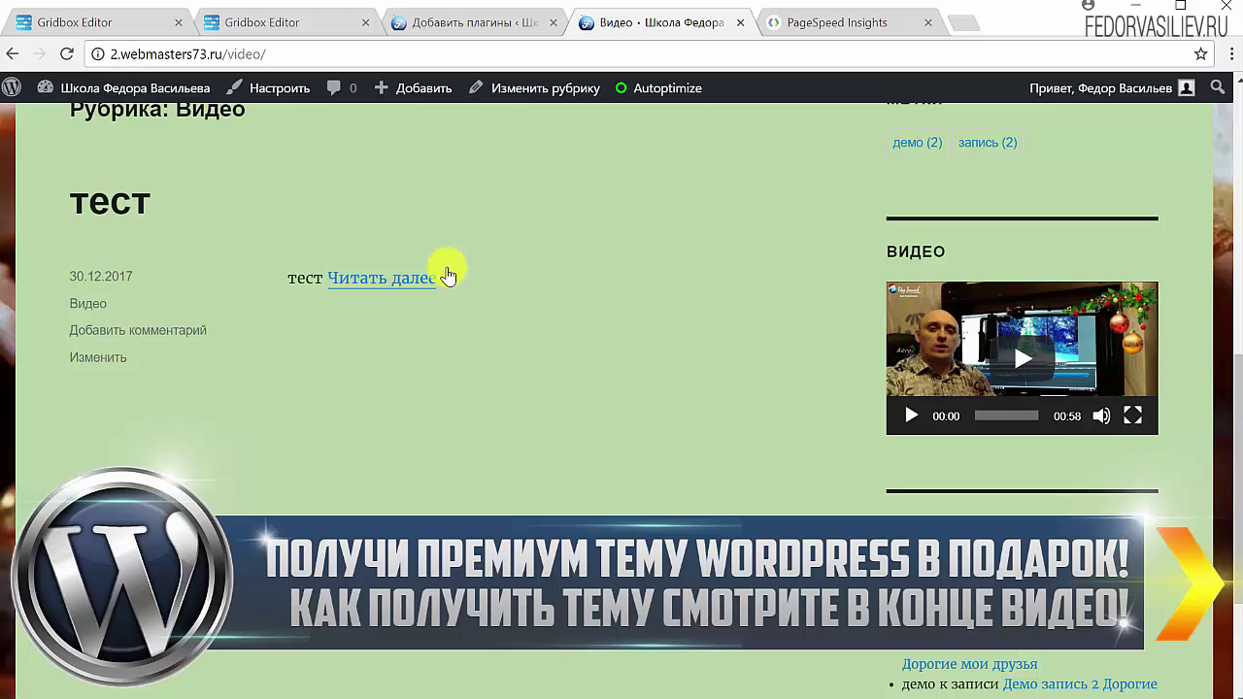
scroll(447, 277, up, 8)
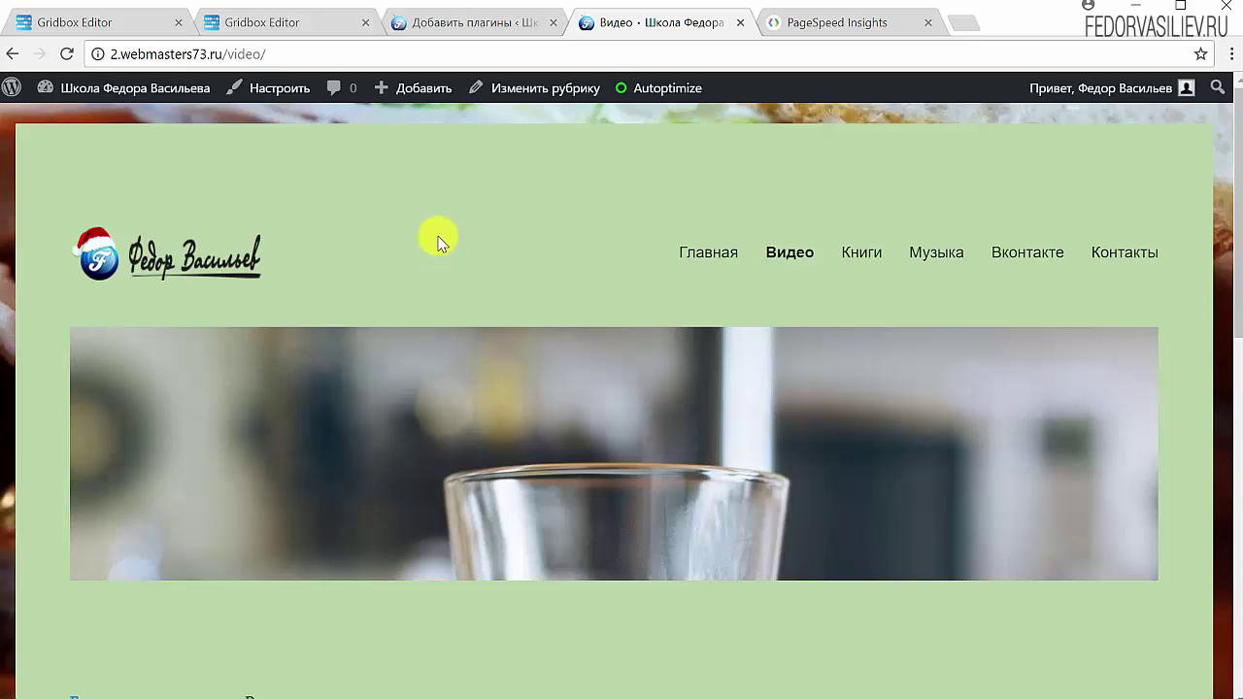
click(802, 22)
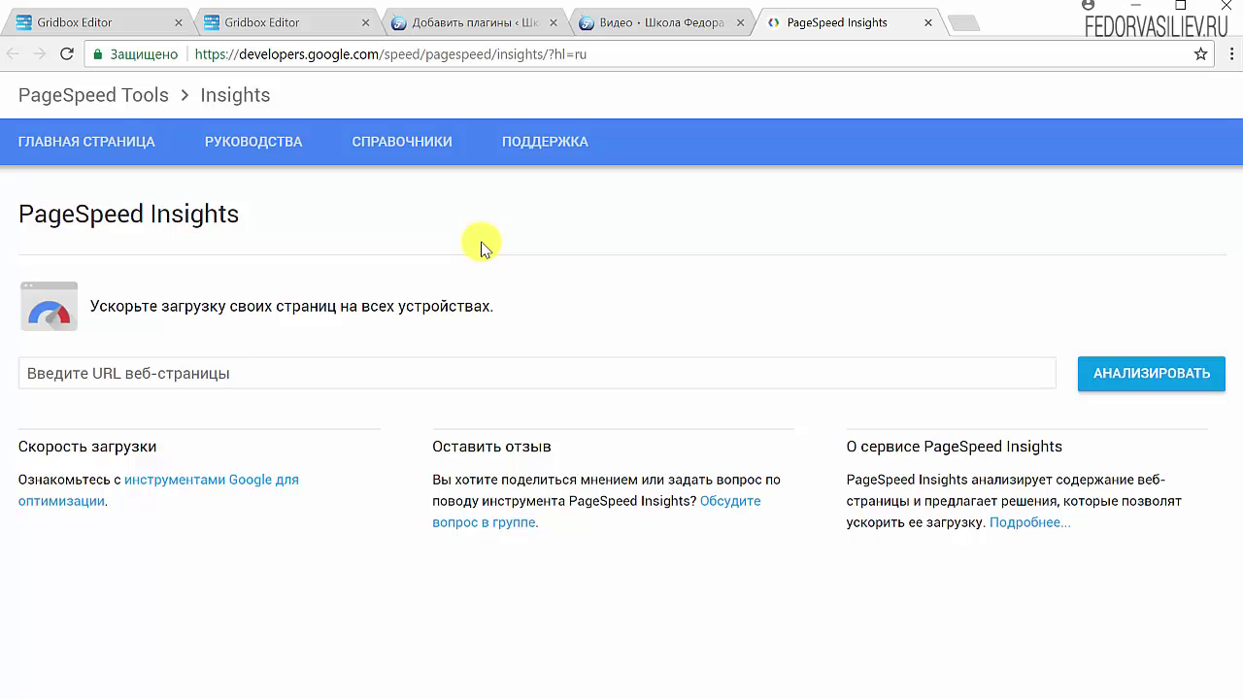
click(611, 27)
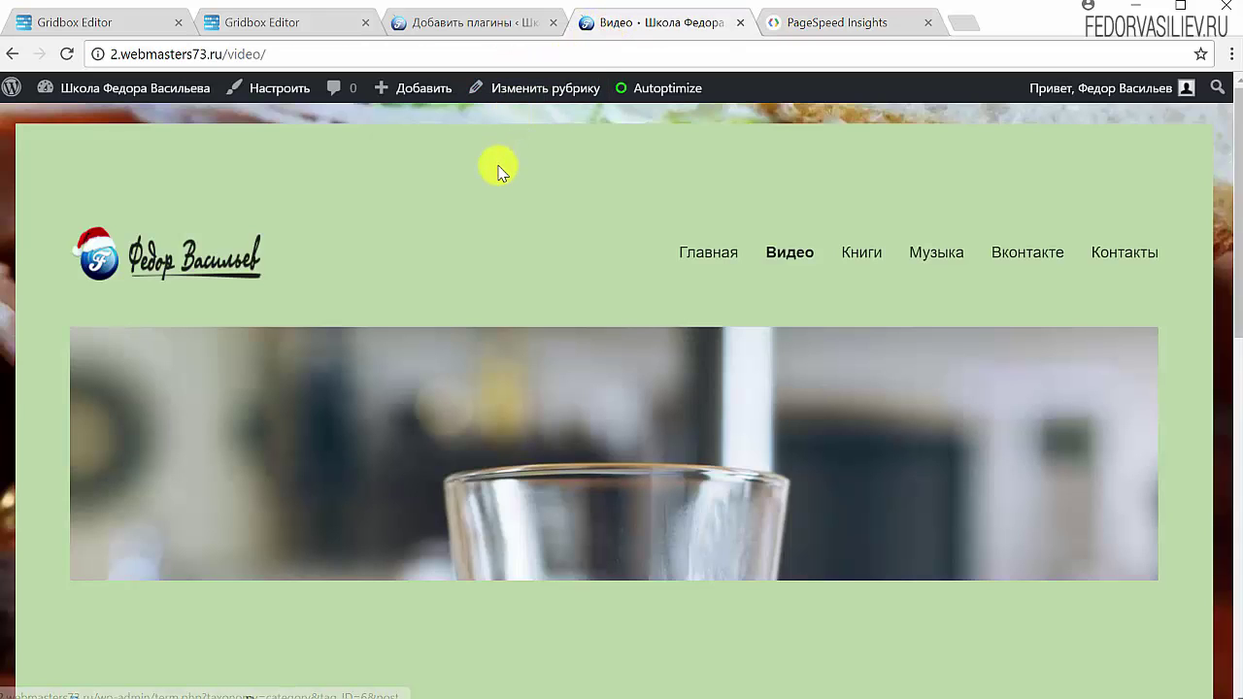
click(474, 25)
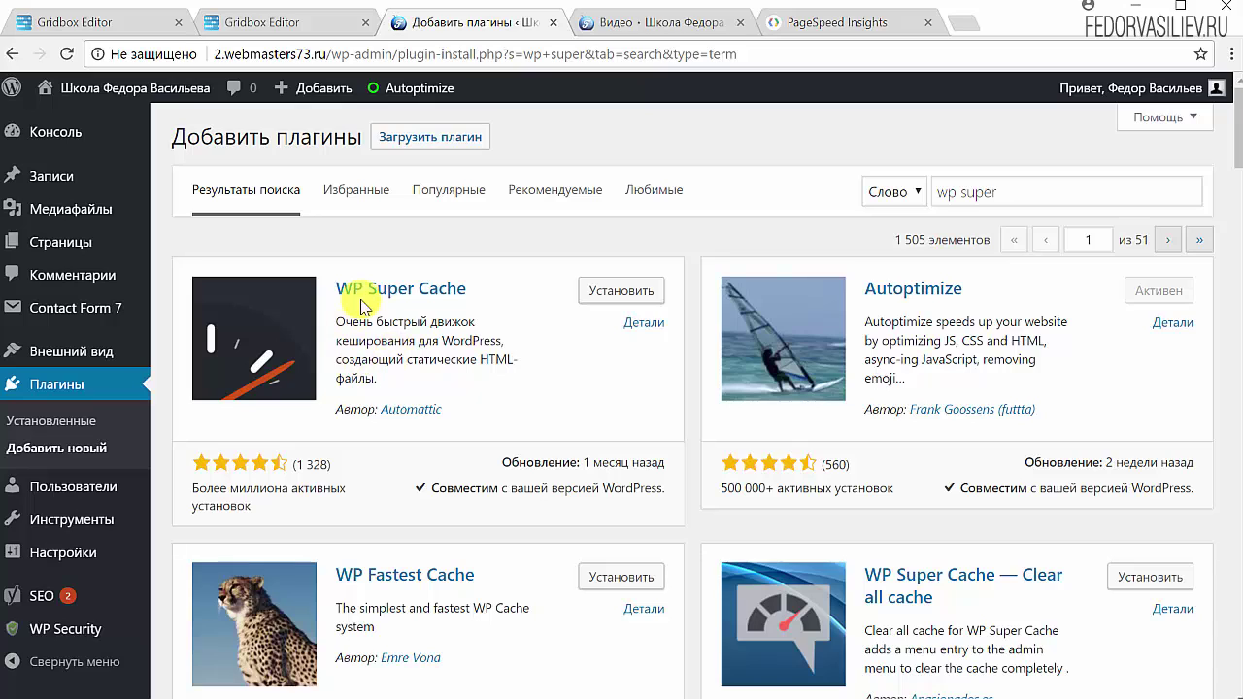
Install the WP Super Cache plugin from the search results and activate it.
drag(493, 304, 350, 294)
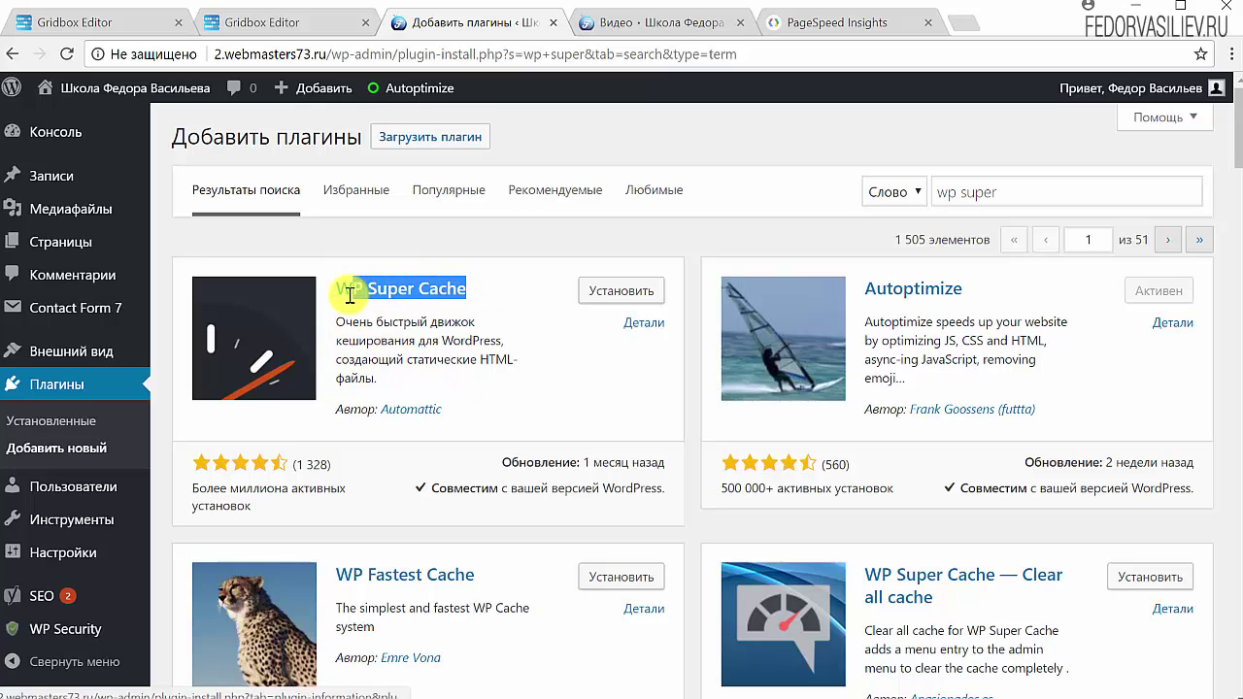
click(388, 245)
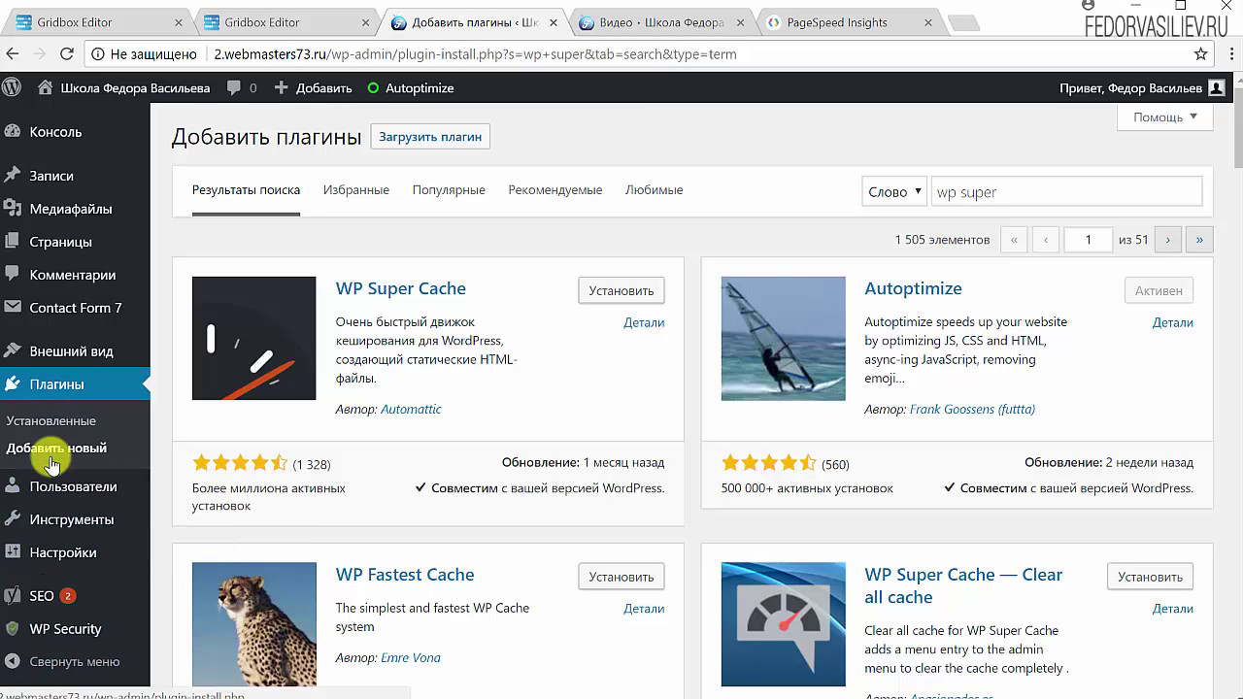
click(1009, 190)
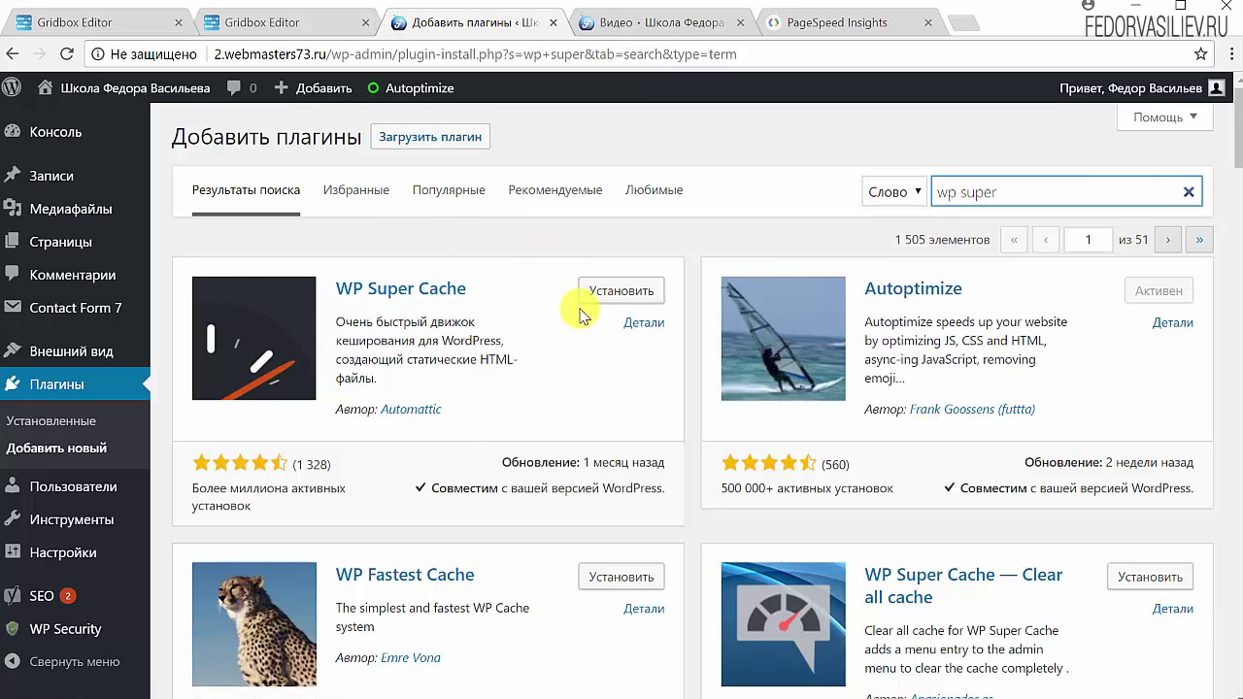
click(606, 292)
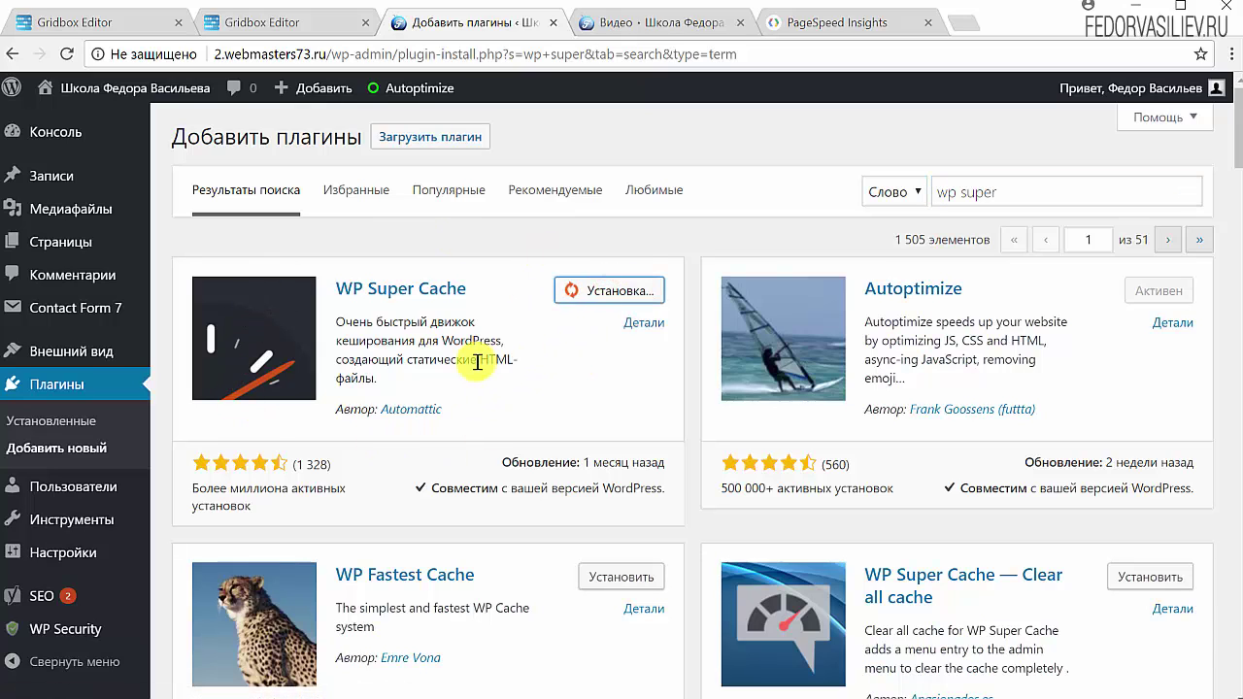
click(610, 290)
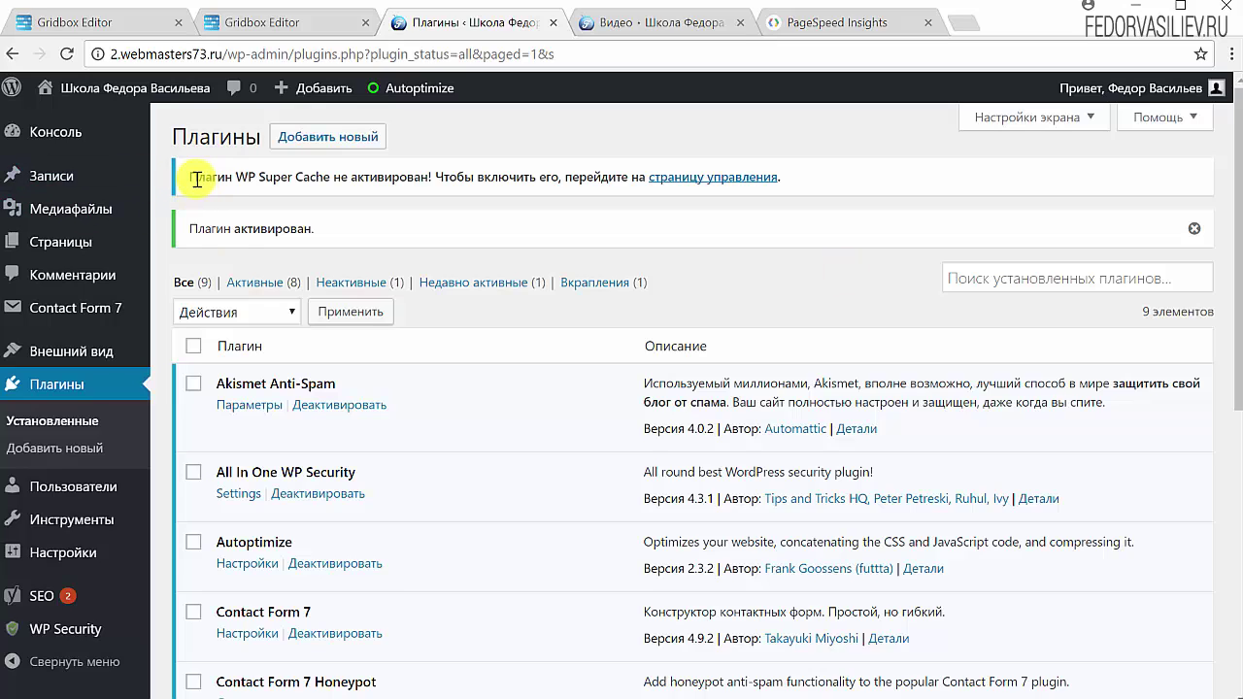
Open WP Super Cache's Настройки page from the installed plugins list.
drag(196, 178, 416, 194)
click(516, 223)
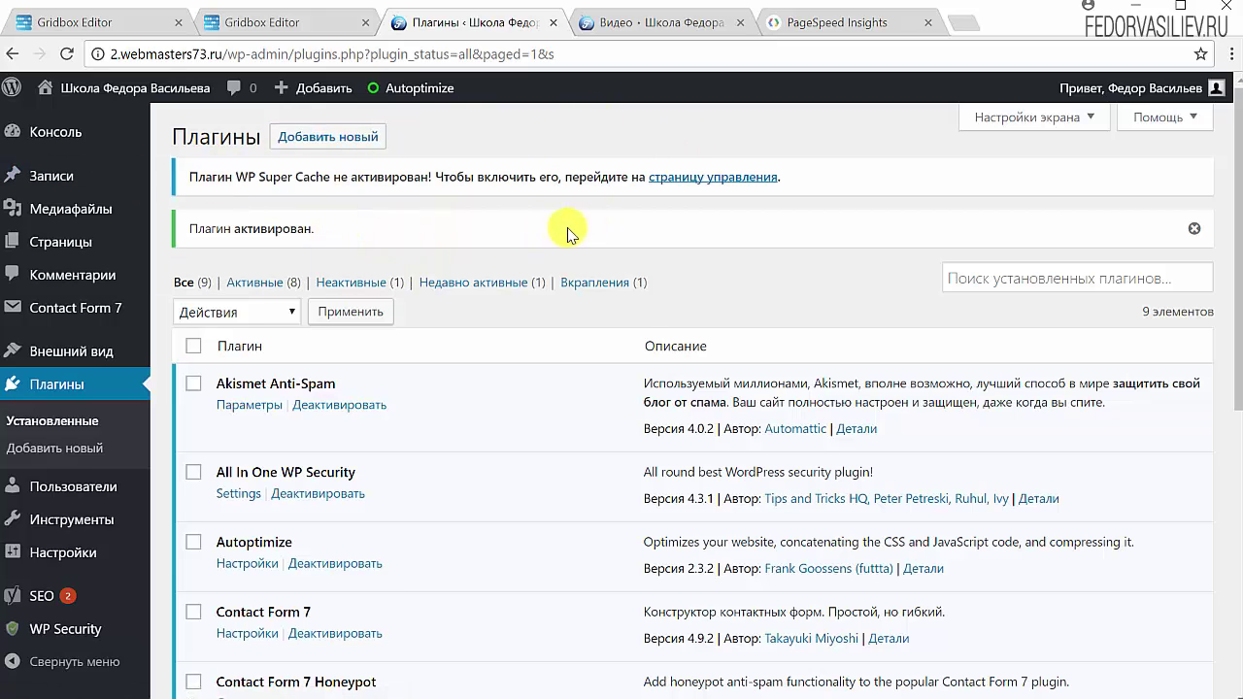
scroll(568, 233, down, 5)
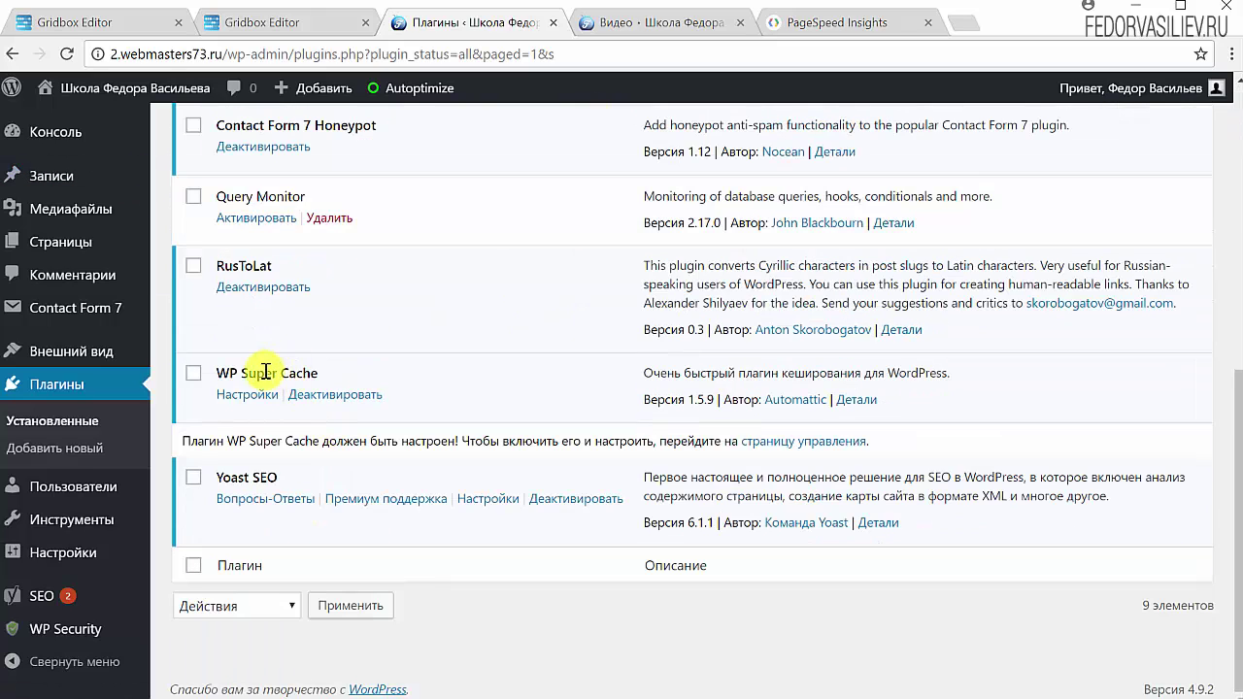
drag(321, 368, 253, 367)
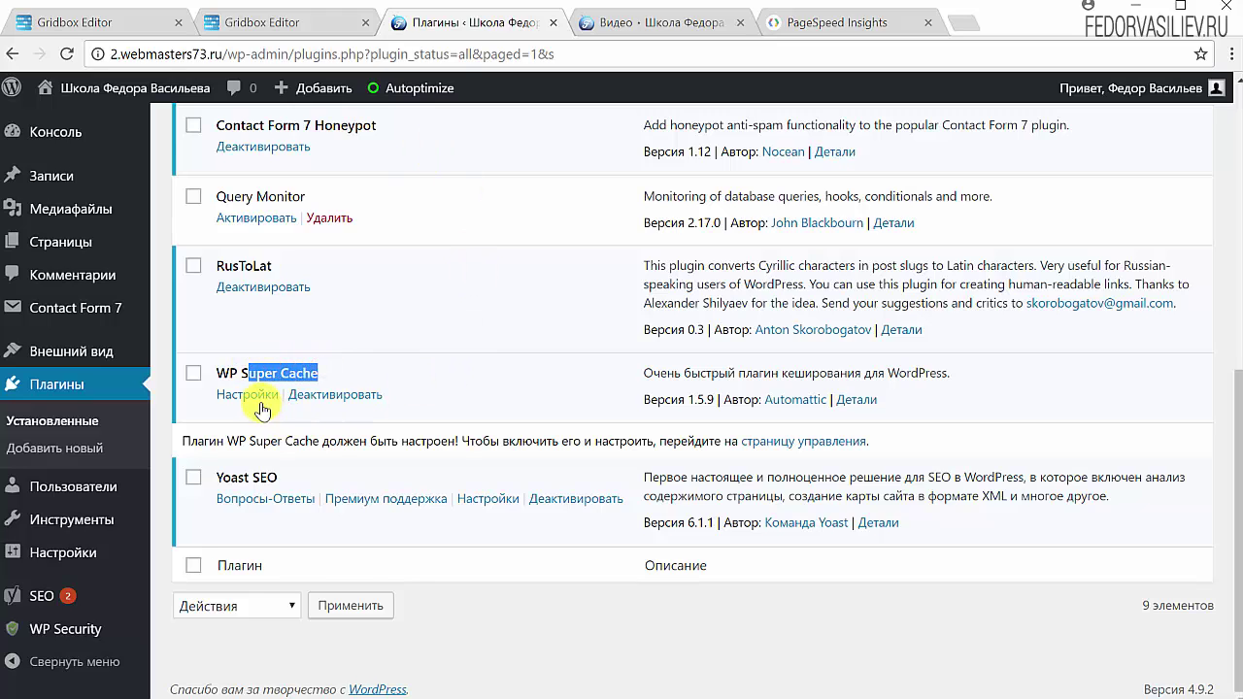
click(246, 395)
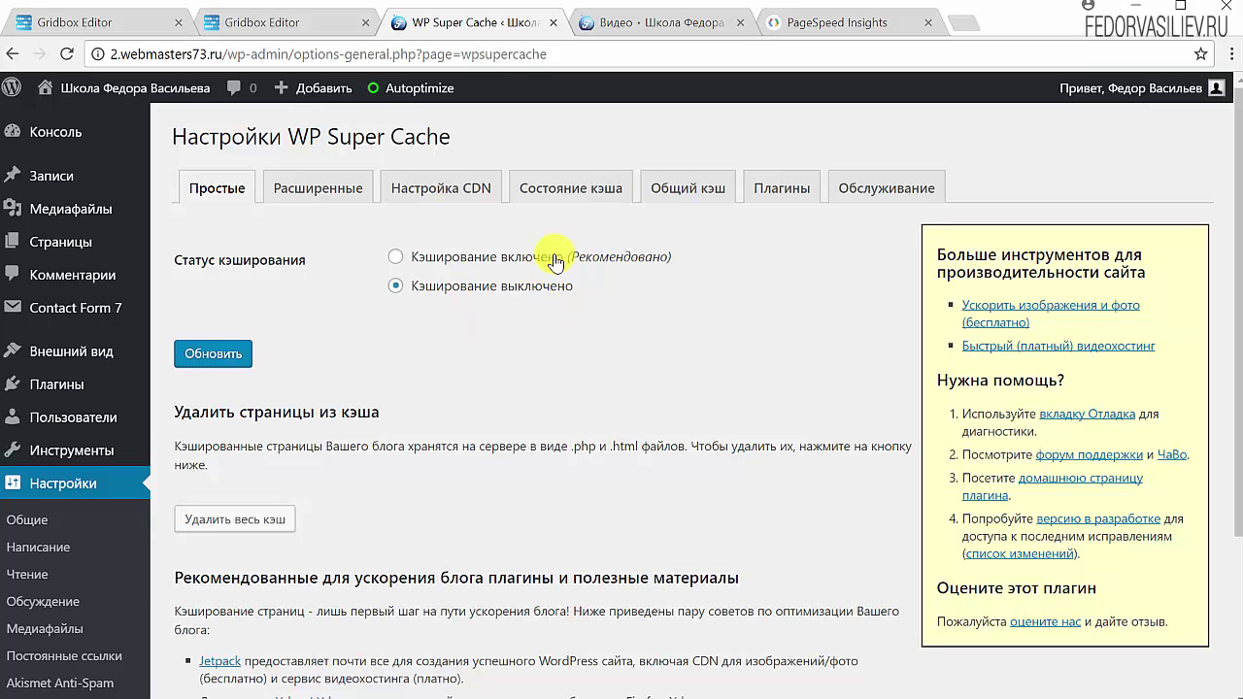
Select 'Кэширование включено' and save the caching status with Обновить.
click(391, 256)
click(224, 355)
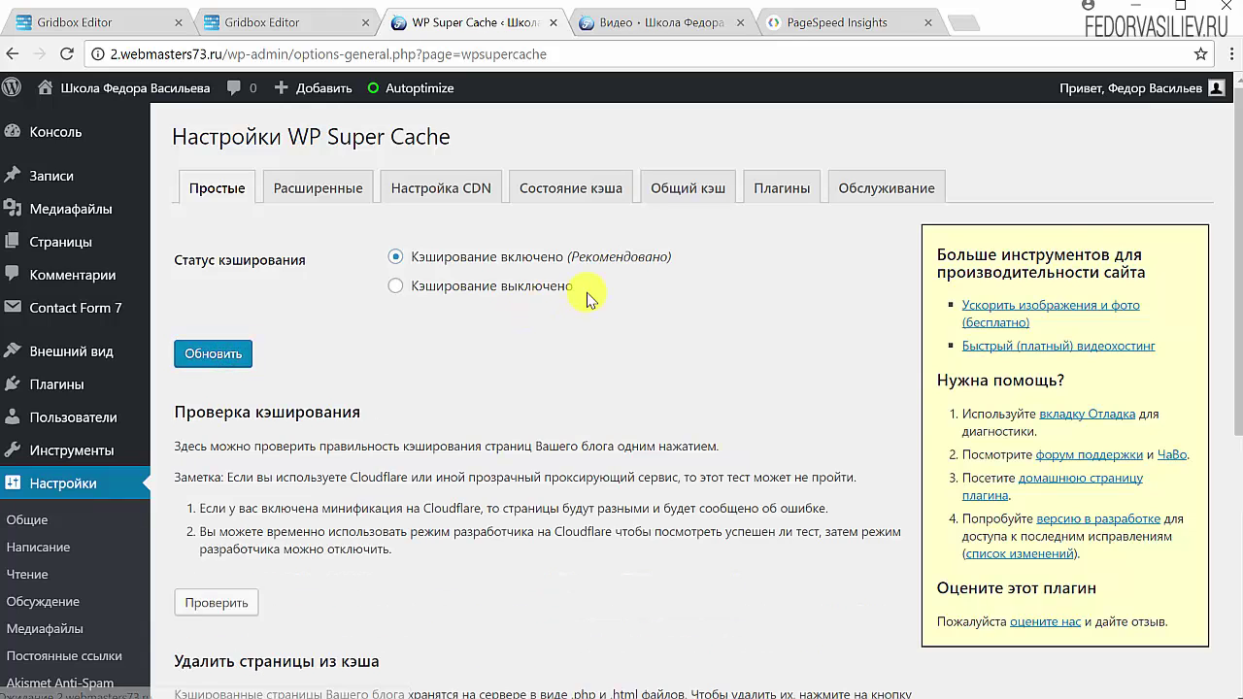
scroll(544, 320, down, 2)
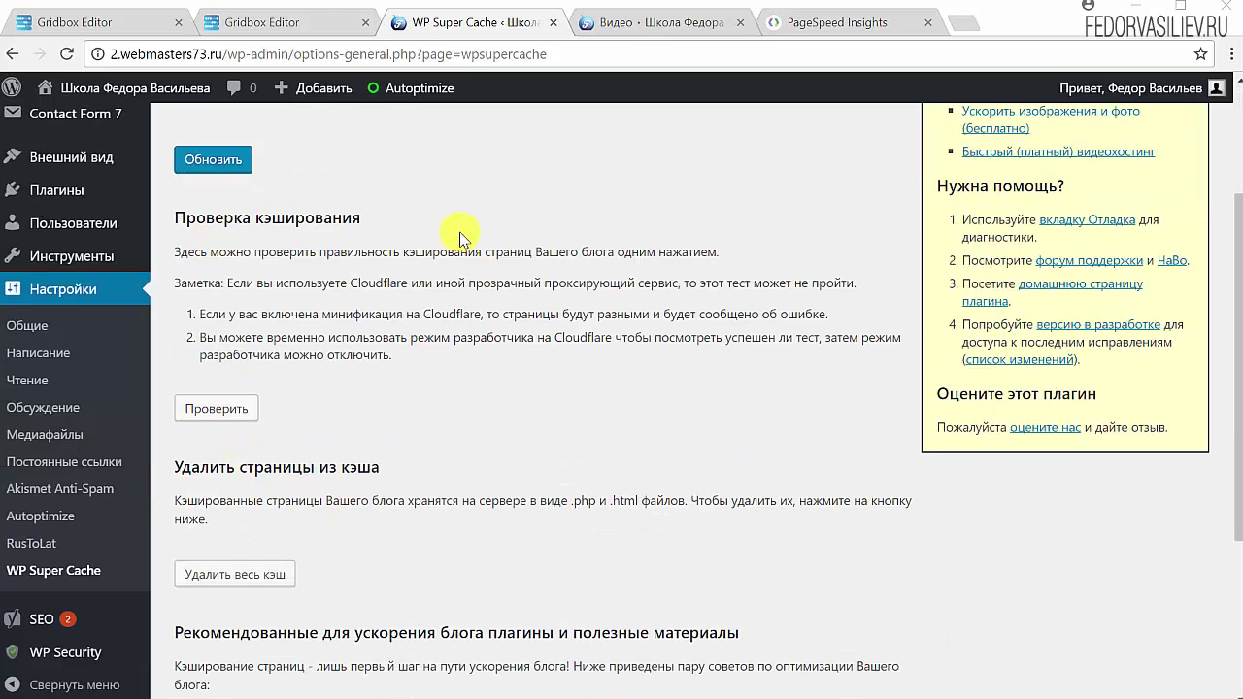
Run the Проверка кэширования test and review the cached copies' timestamps.
click(213, 411)
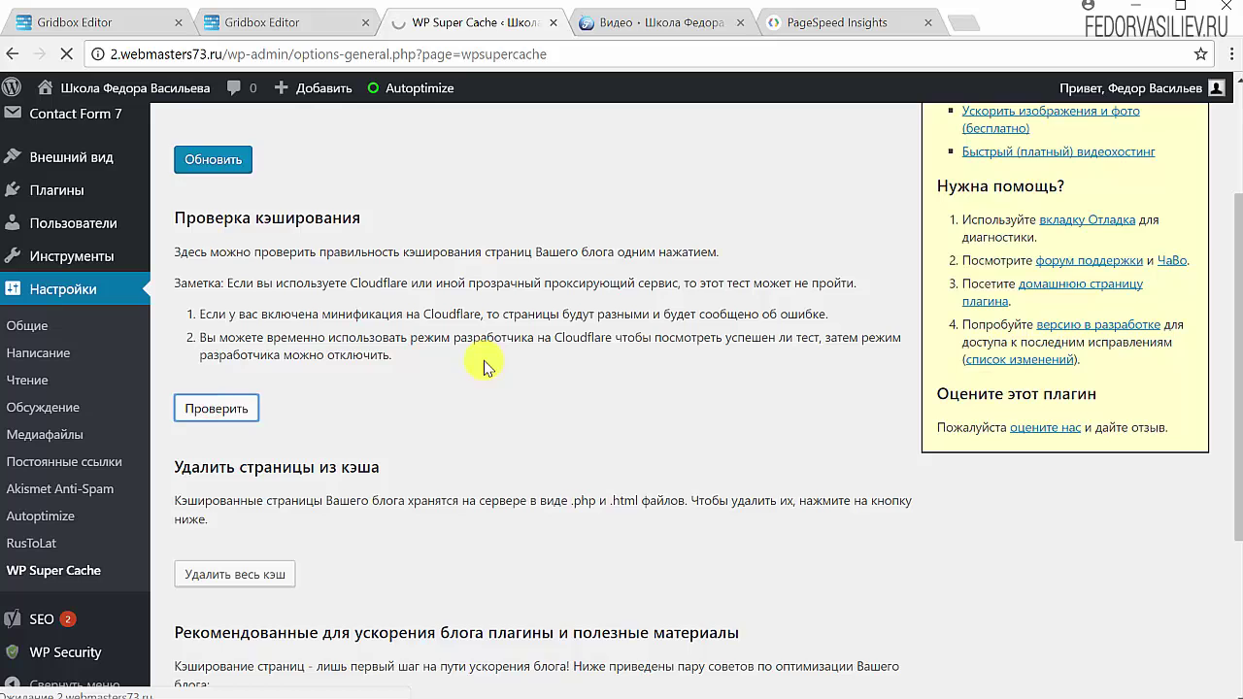
scroll(475, 369, up, 2)
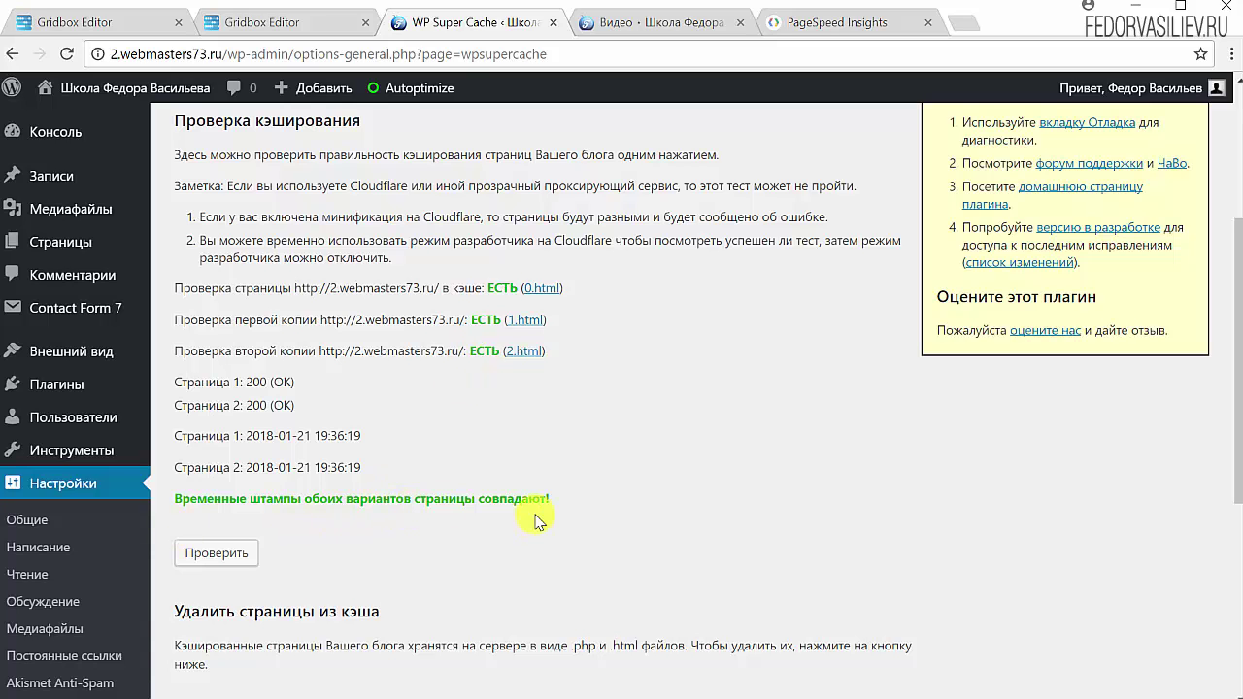
scroll(539, 515, down, 4)
scroll(602, 357, up, 5)
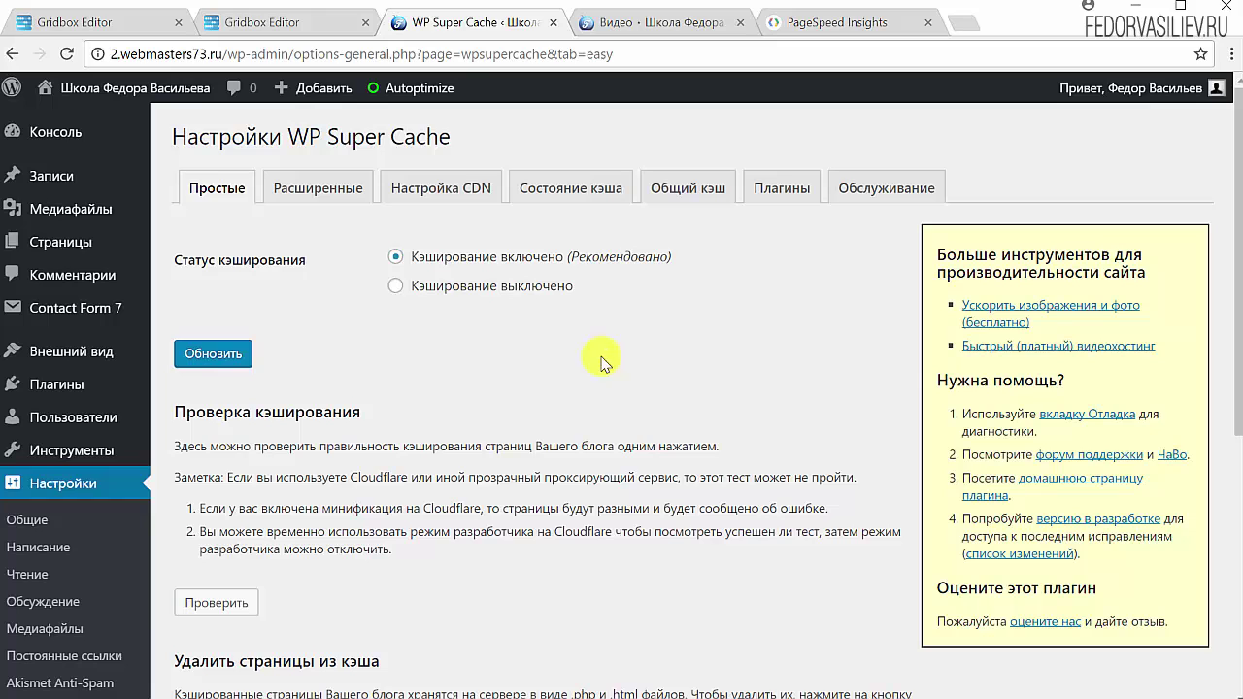
On the advanced tab, stop caching pages for known users and pages with GET parameters.
click(304, 202)
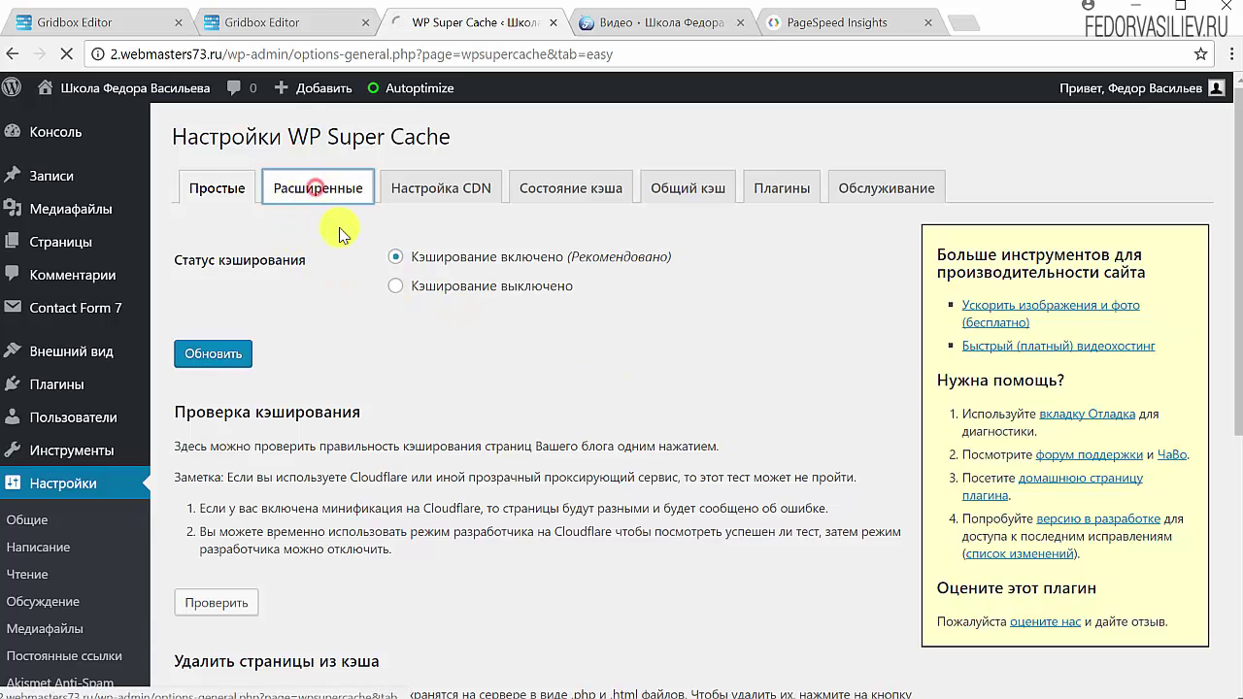
scroll(245, 340, down, 1)
scroll(253, 330, down, 1)
scroll(283, 306, up, 1)
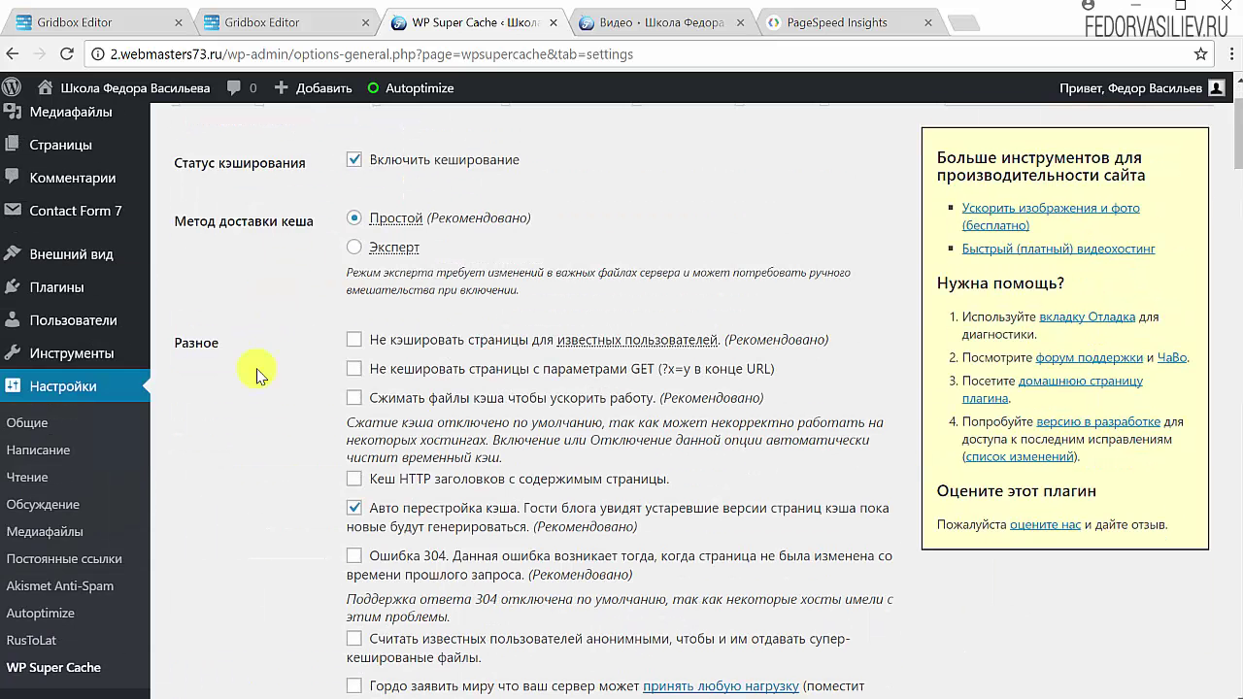
scroll(641, 415, up, 1)
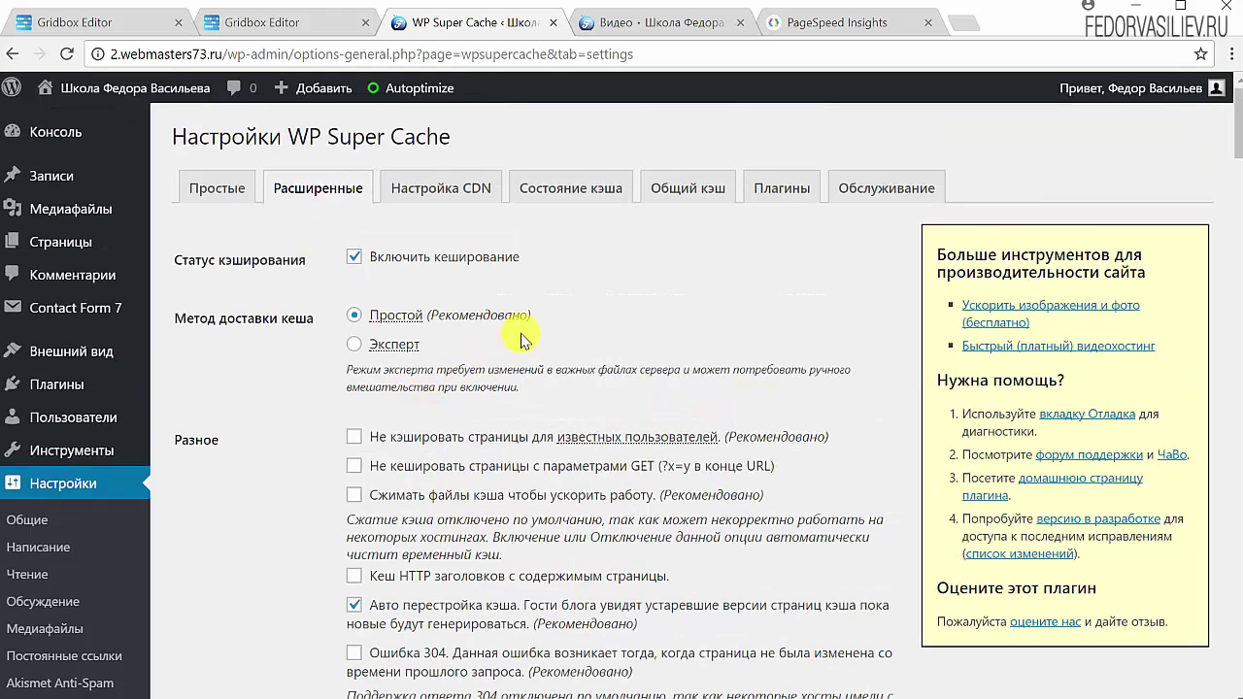
drag(536, 314, 424, 329)
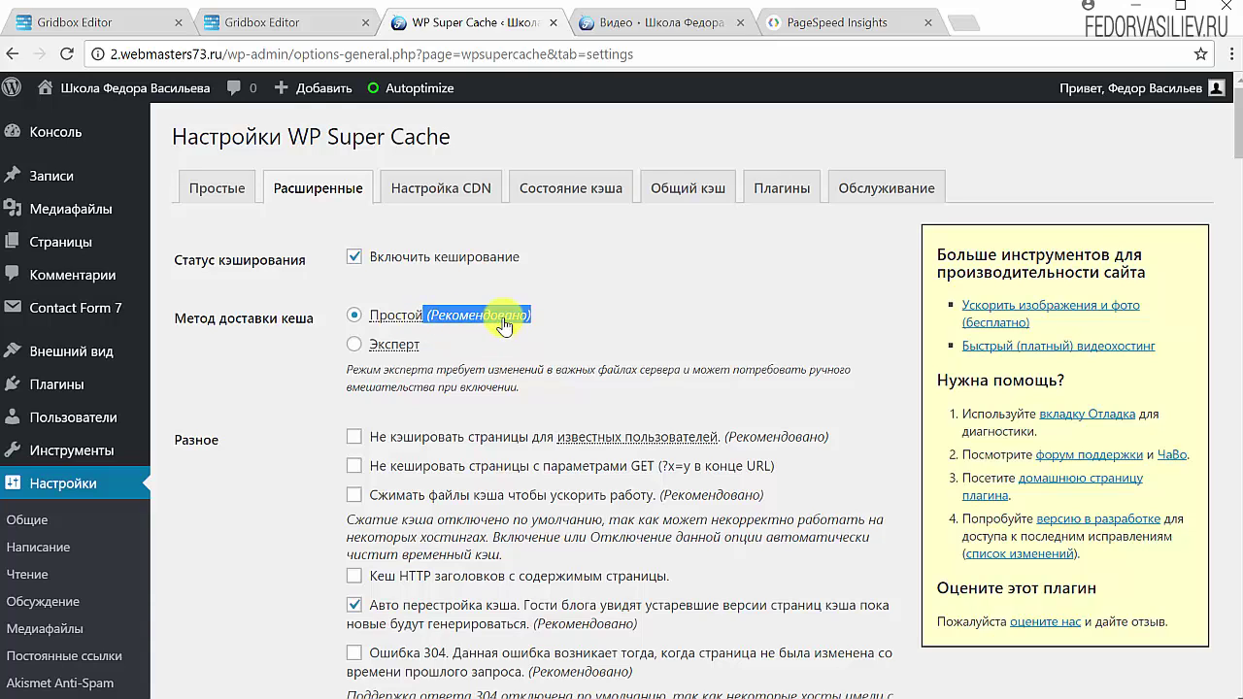
click(670, 291)
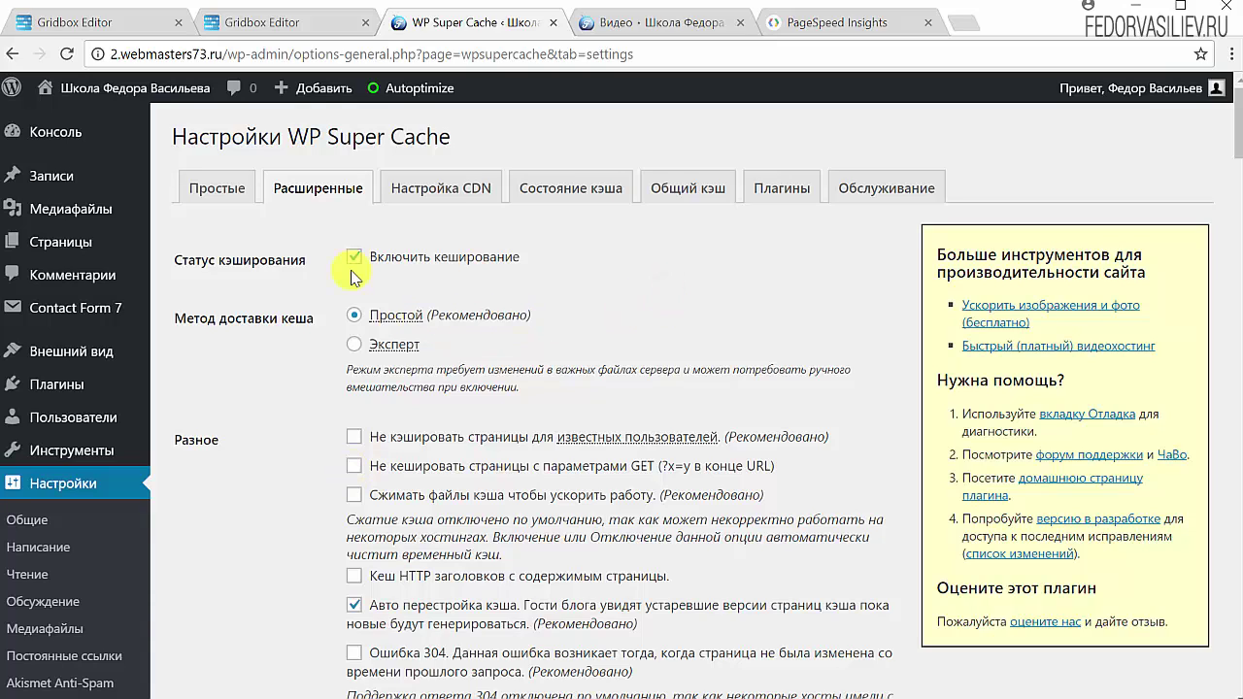
scroll(427, 361, down, 1)
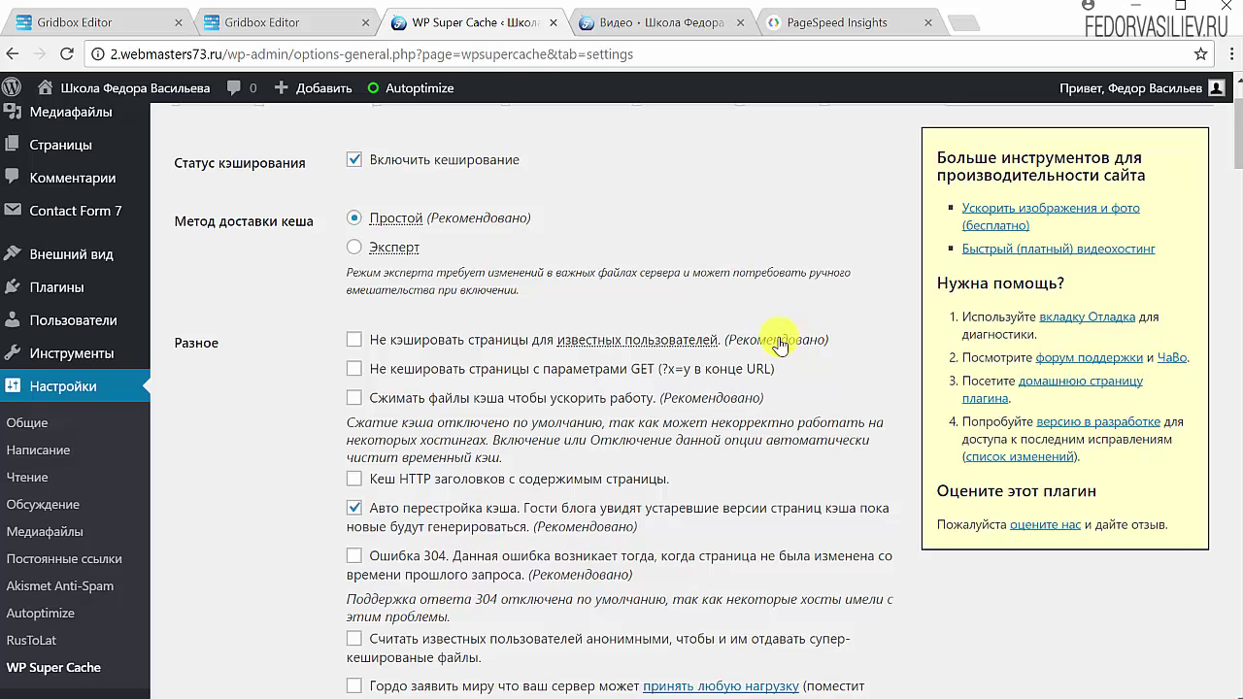
click(354, 339)
click(355, 370)
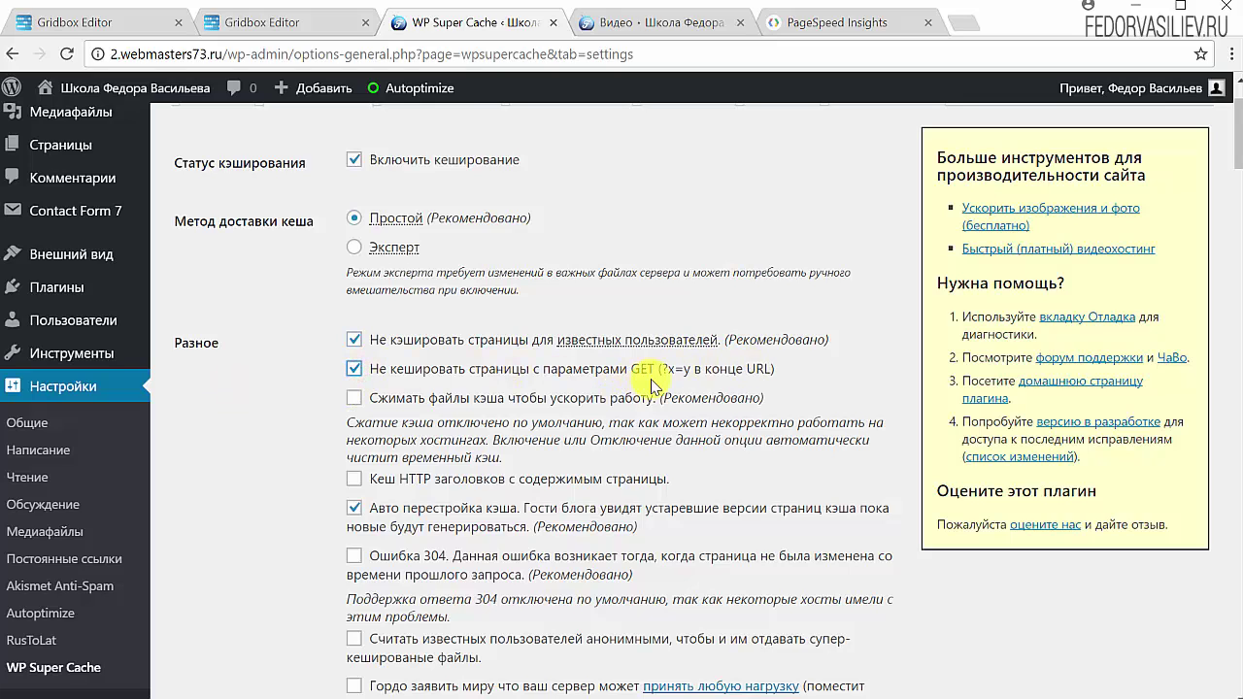
Enable cache file compression, 304 not-modified support, and treating known users as anonymous.
scroll(844, 321, down, 1)
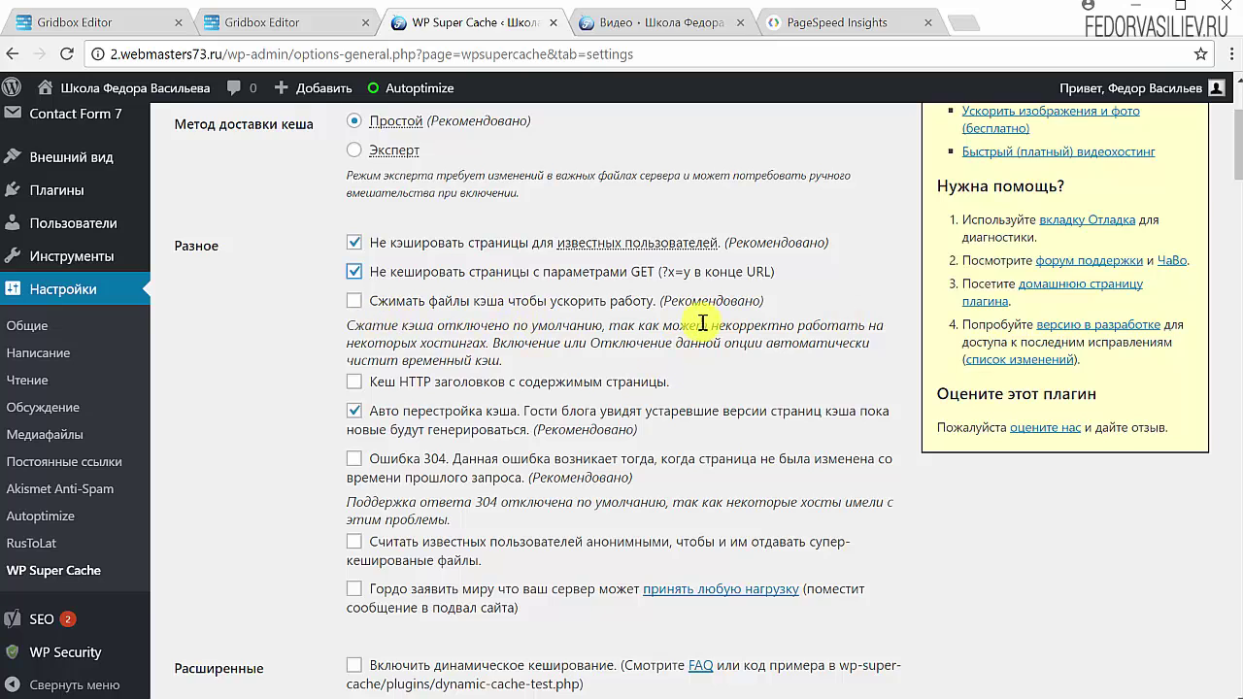
click(356, 301)
scroll(297, 332, down, 1)
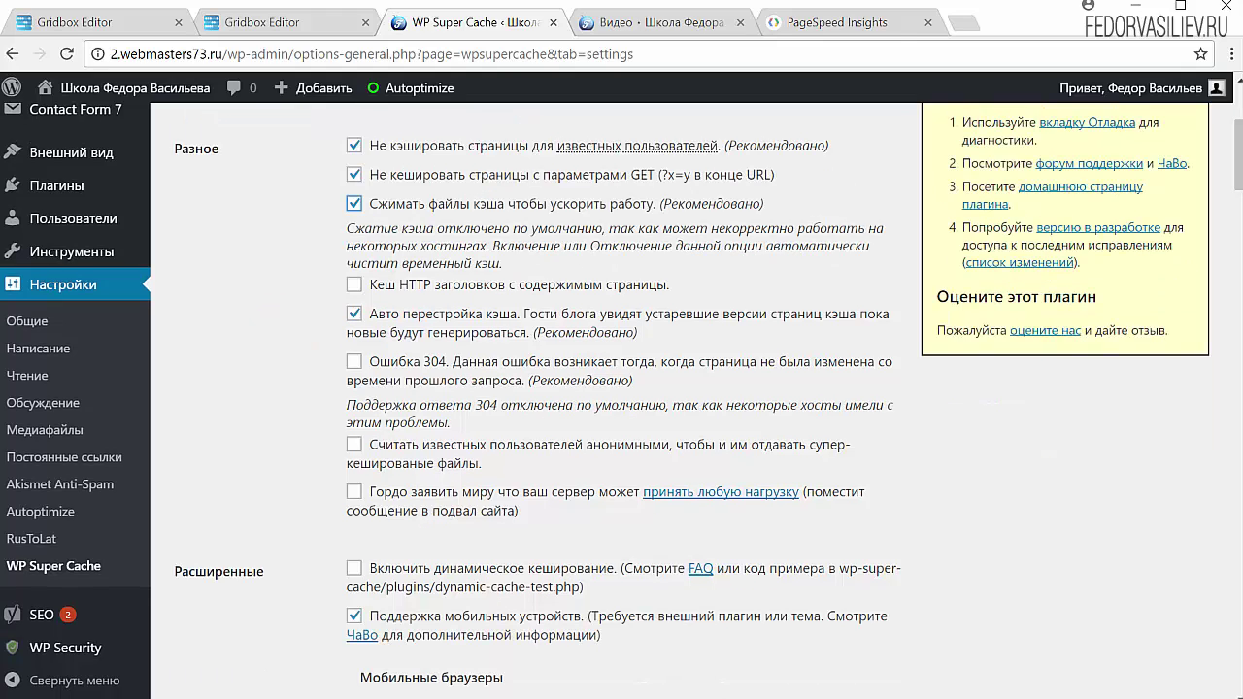
click(356, 363)
click(353, 445)
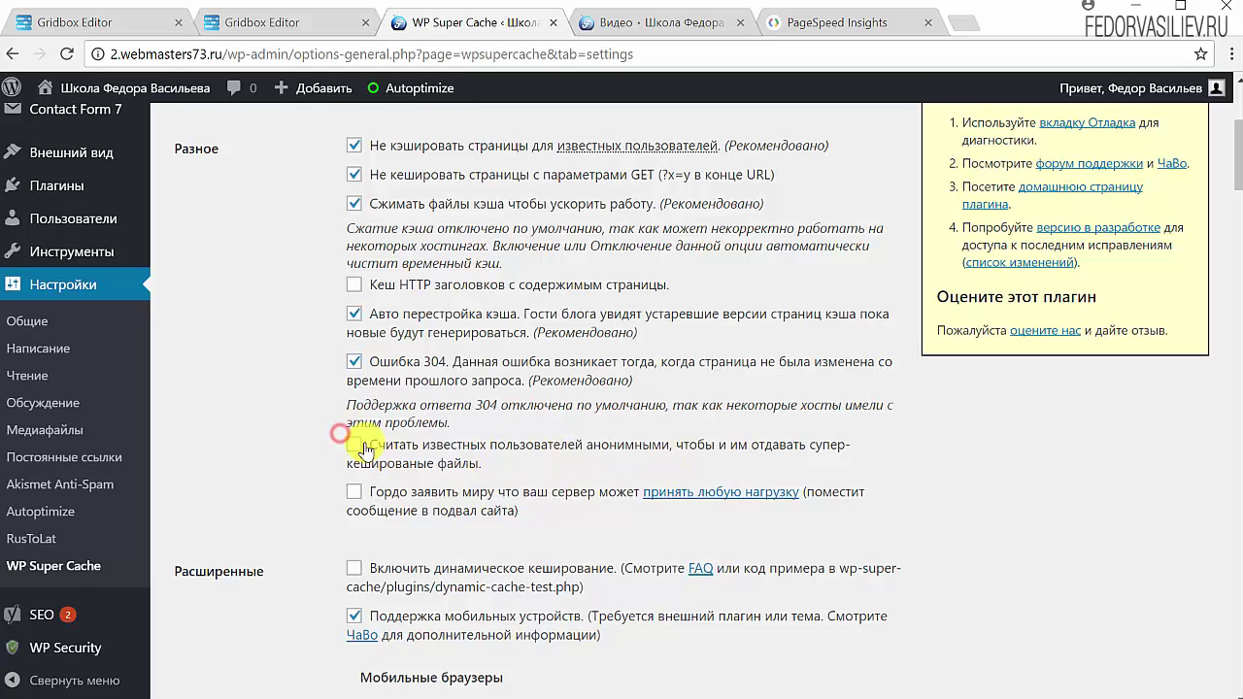
Enable clear-cache-on-publish, extra cache checking and refresh-on-new-comment, then save the settings.
scroll(357, 438, down, 8)
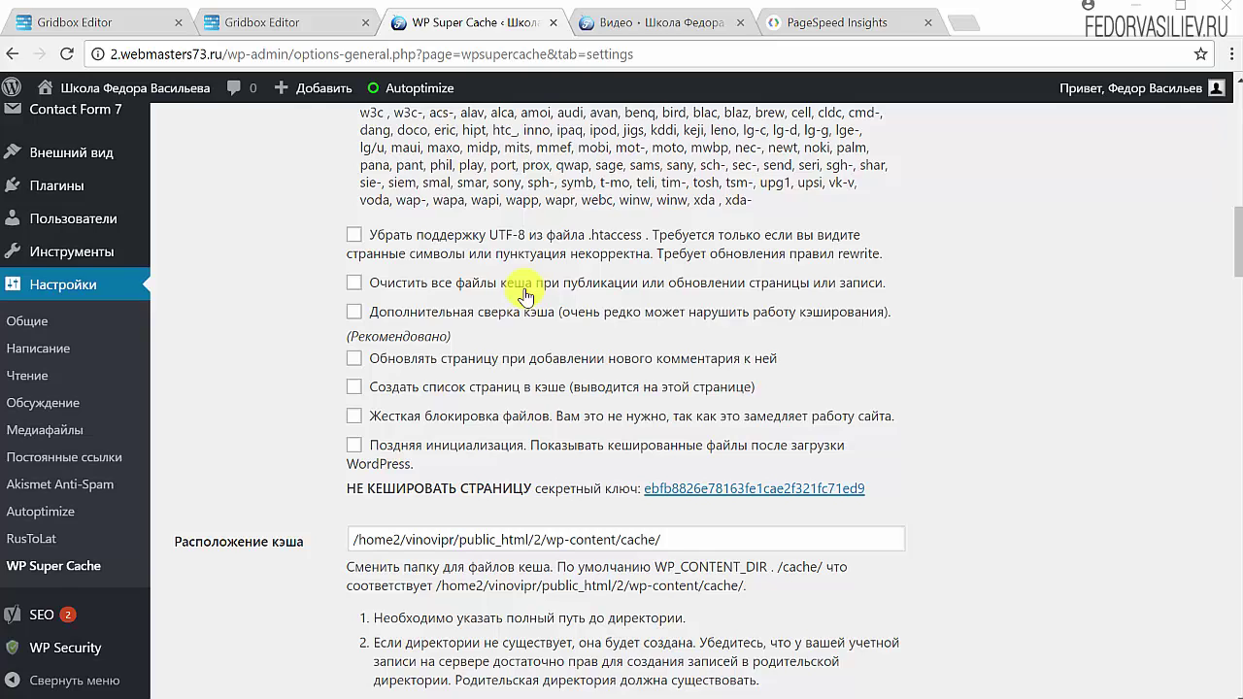
click(354, 282)
click(356, 312)
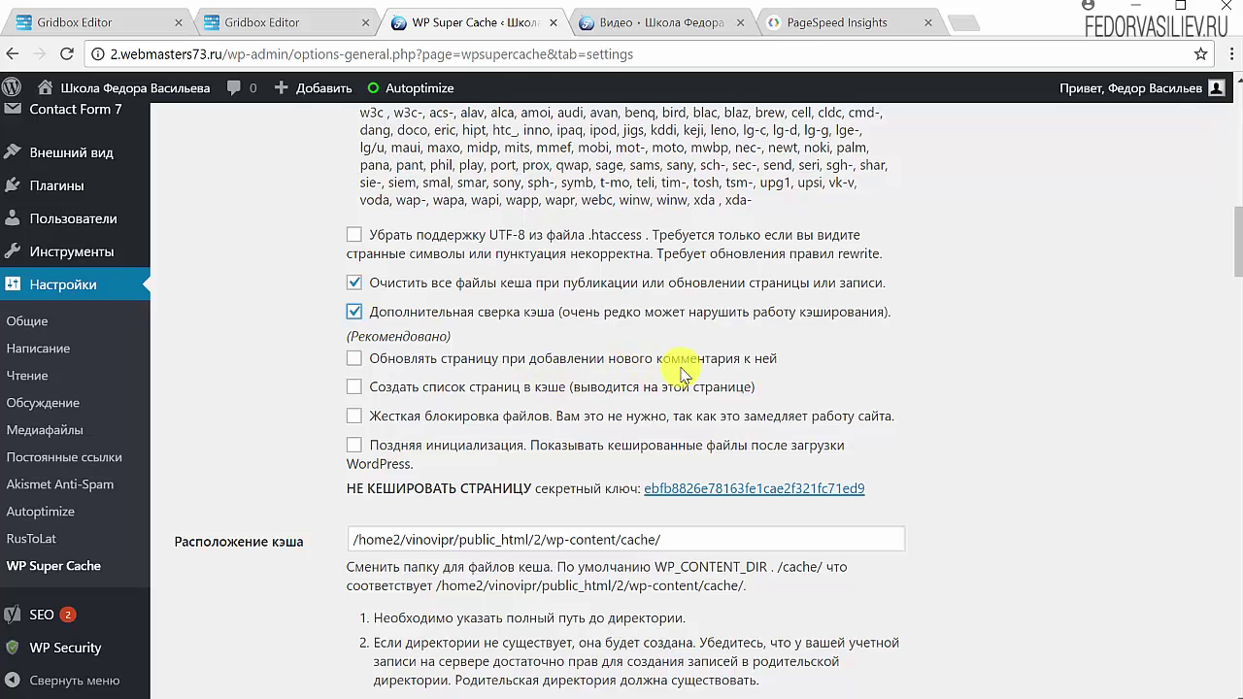
click(354, 358)
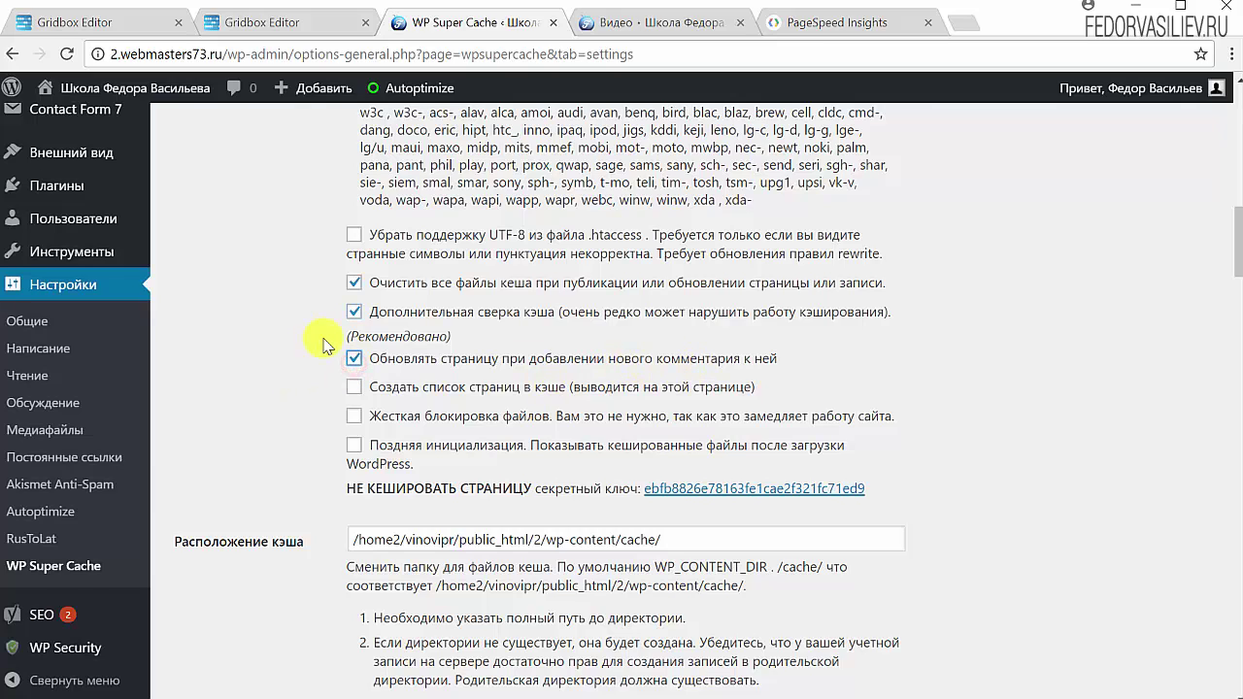
scroll(822, 547, down, 1)
scroll(743, 444, down, 5)
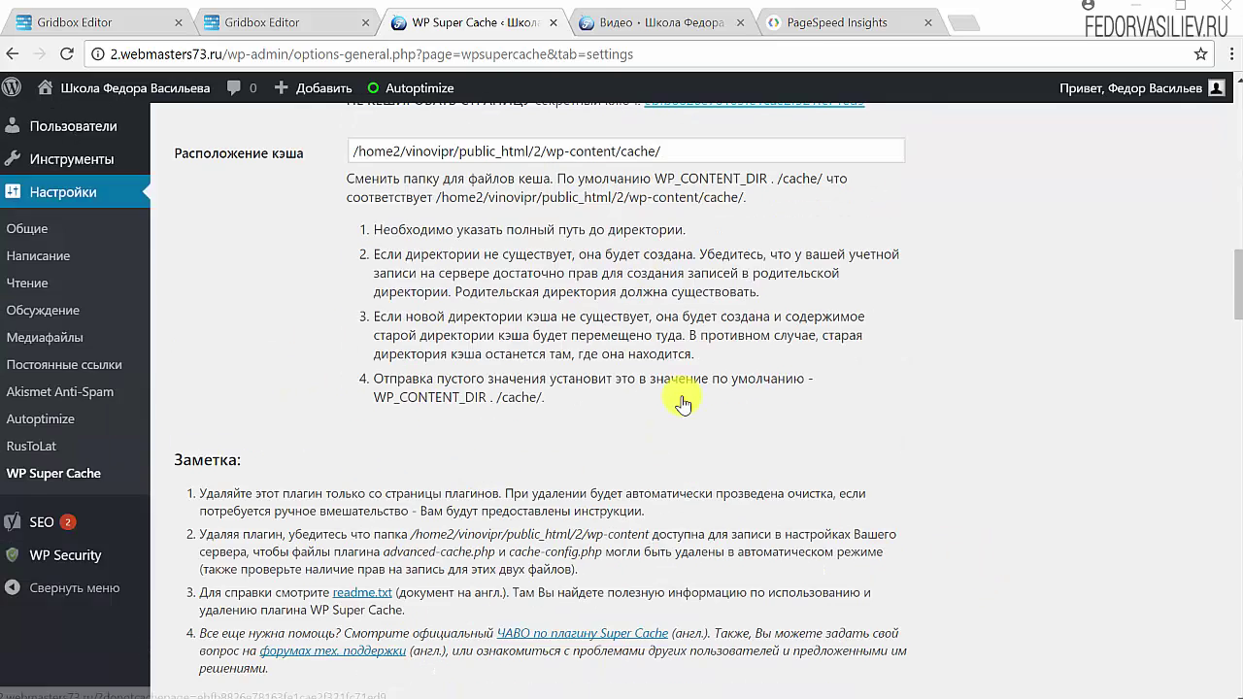
scroll(636, 399, down, 1)
click(213, 430)
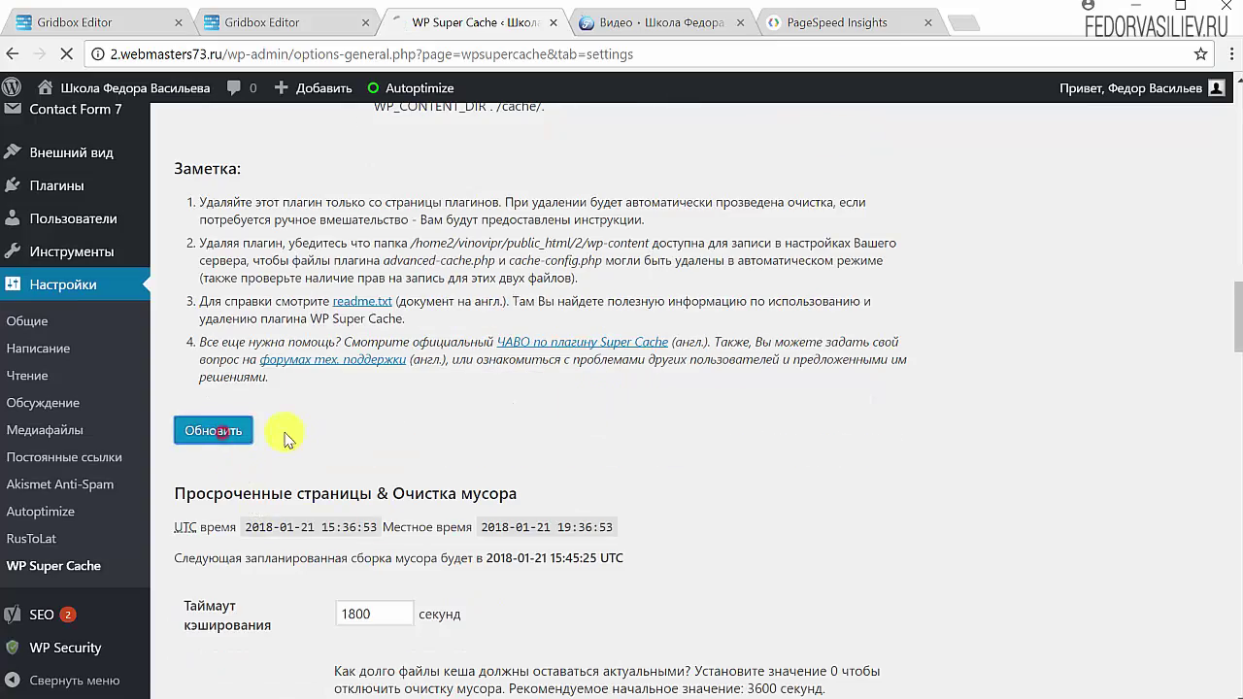
scroll(666, 364, down, 20)
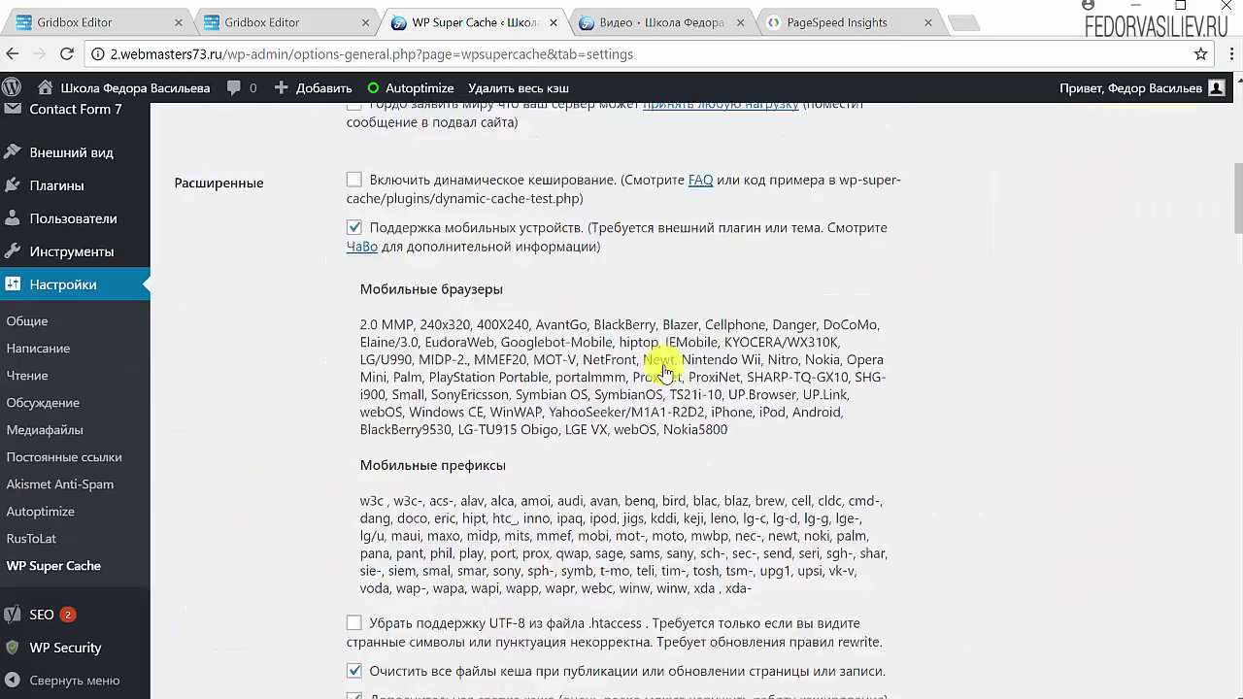
scroll(666, 369, down, 4)
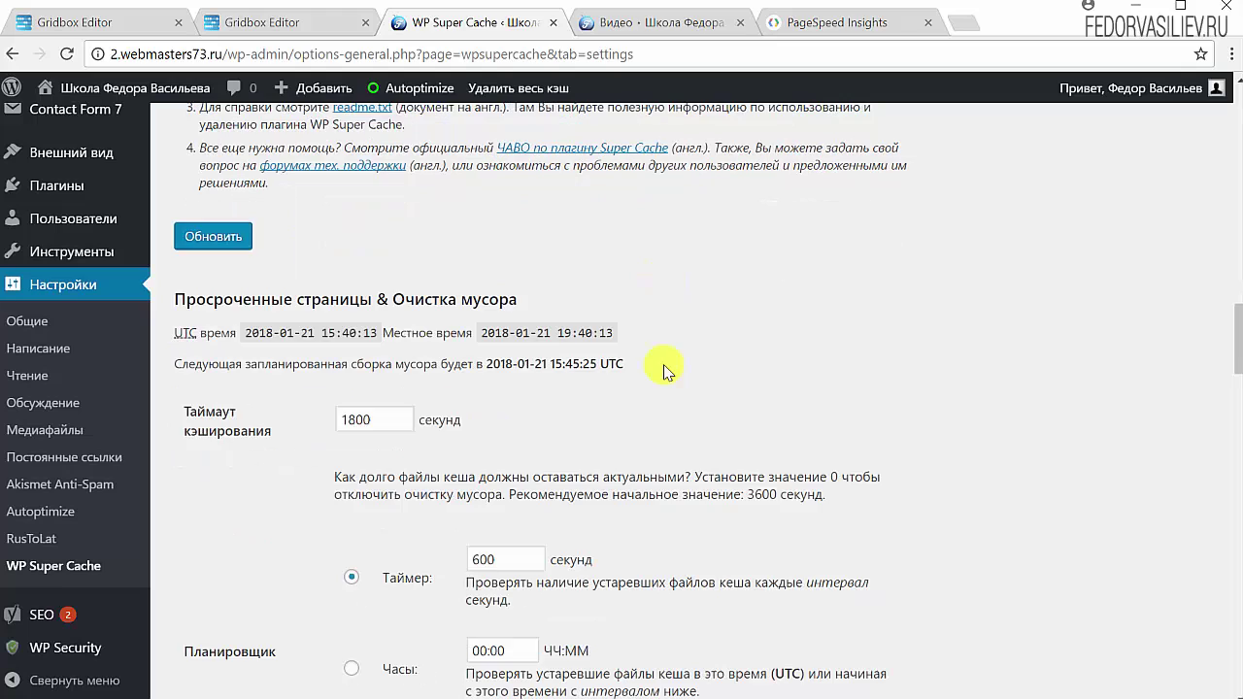
scroll(666, 372, down, 1)
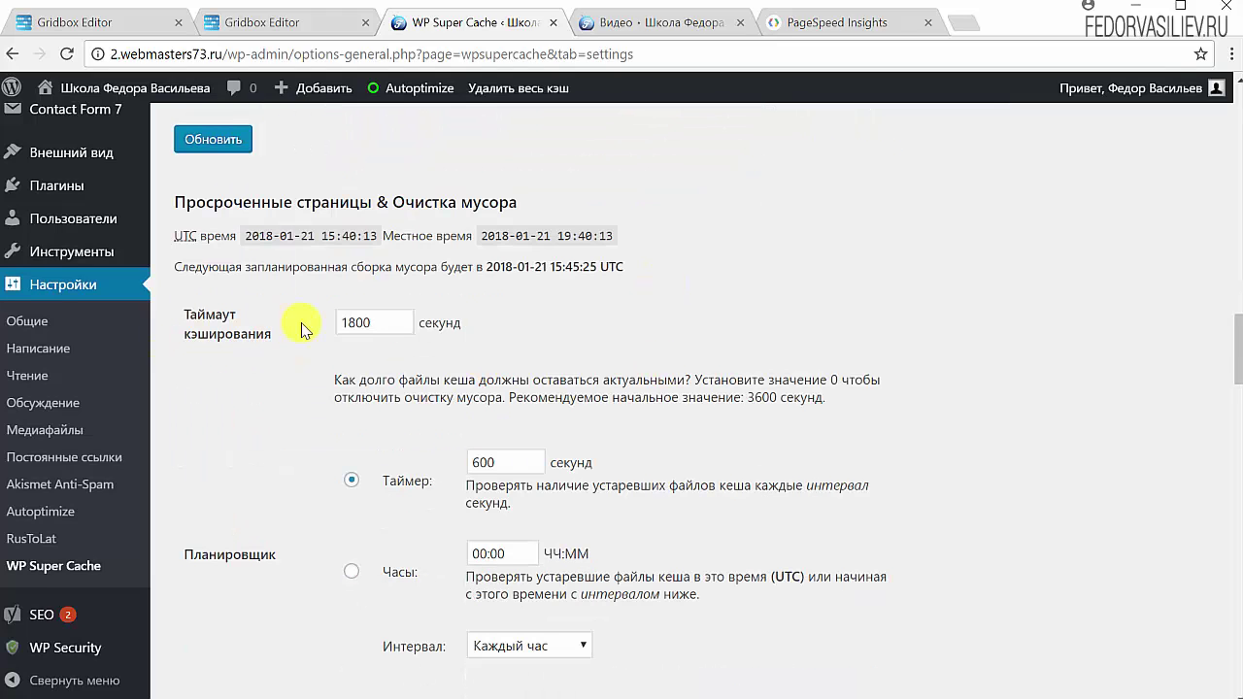
double_click(392, 322)
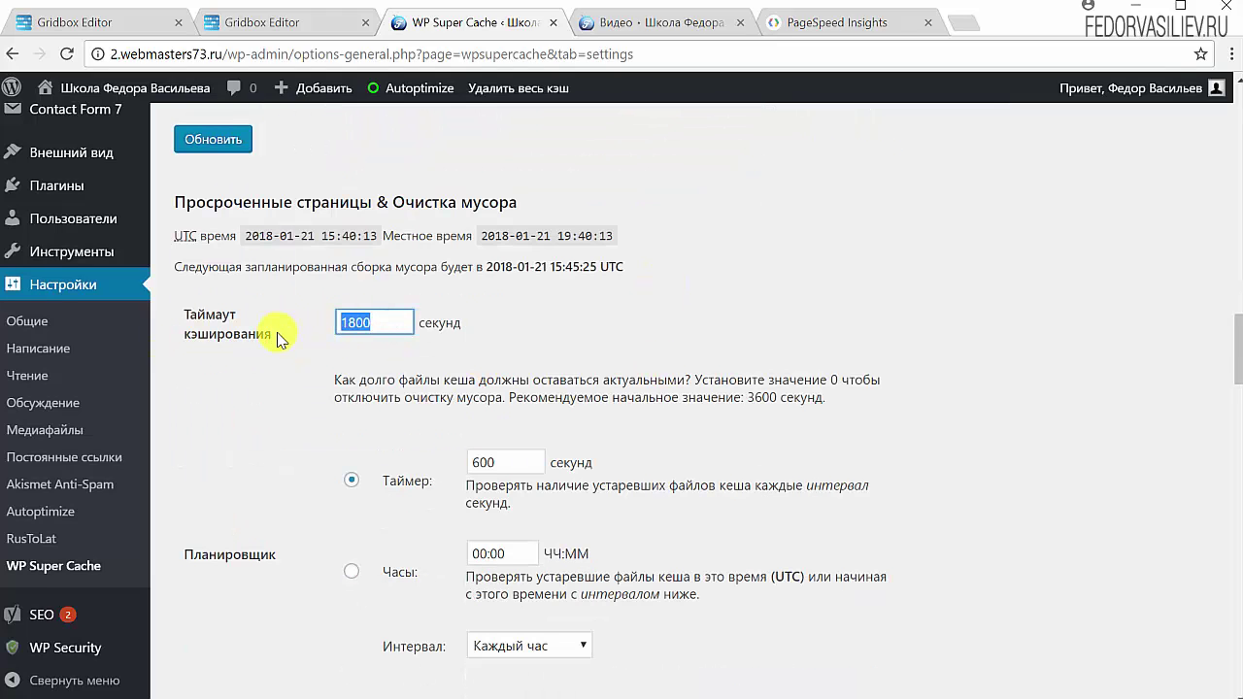
click(384, 321)
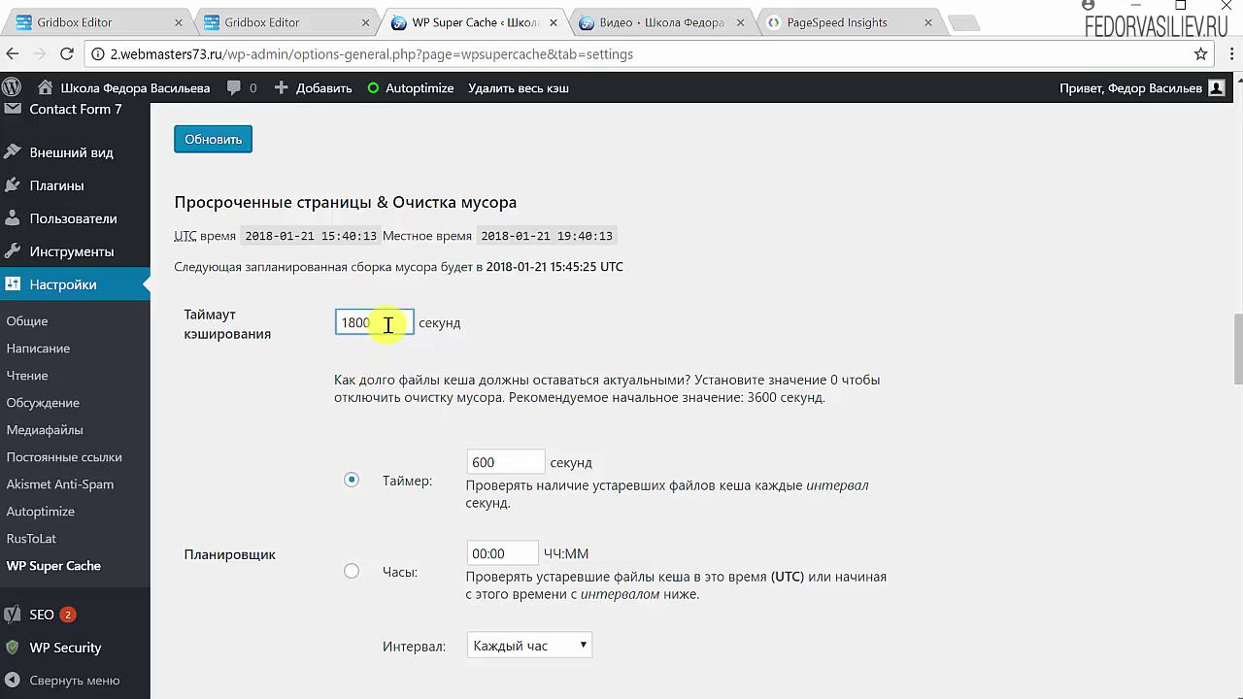
drag(388, 324, 304, 338)
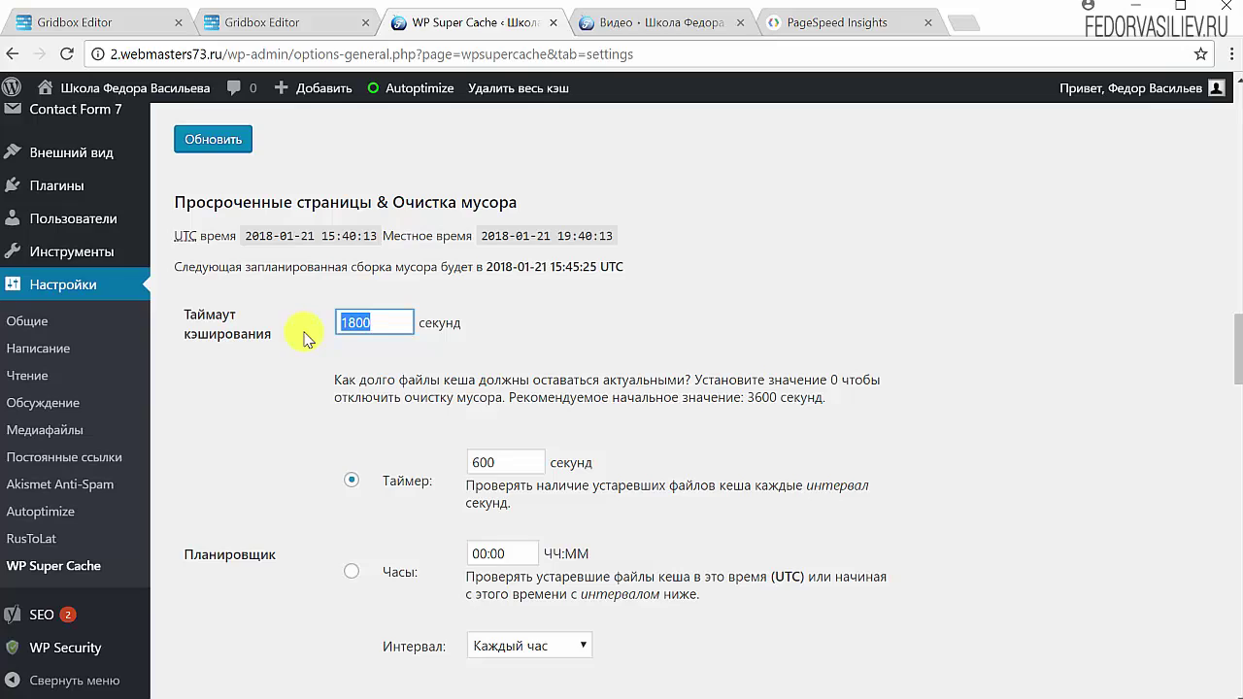
double_click(361, 322)
scroll(864, 580, down, 1)
scroll(840, 511, down, 8)
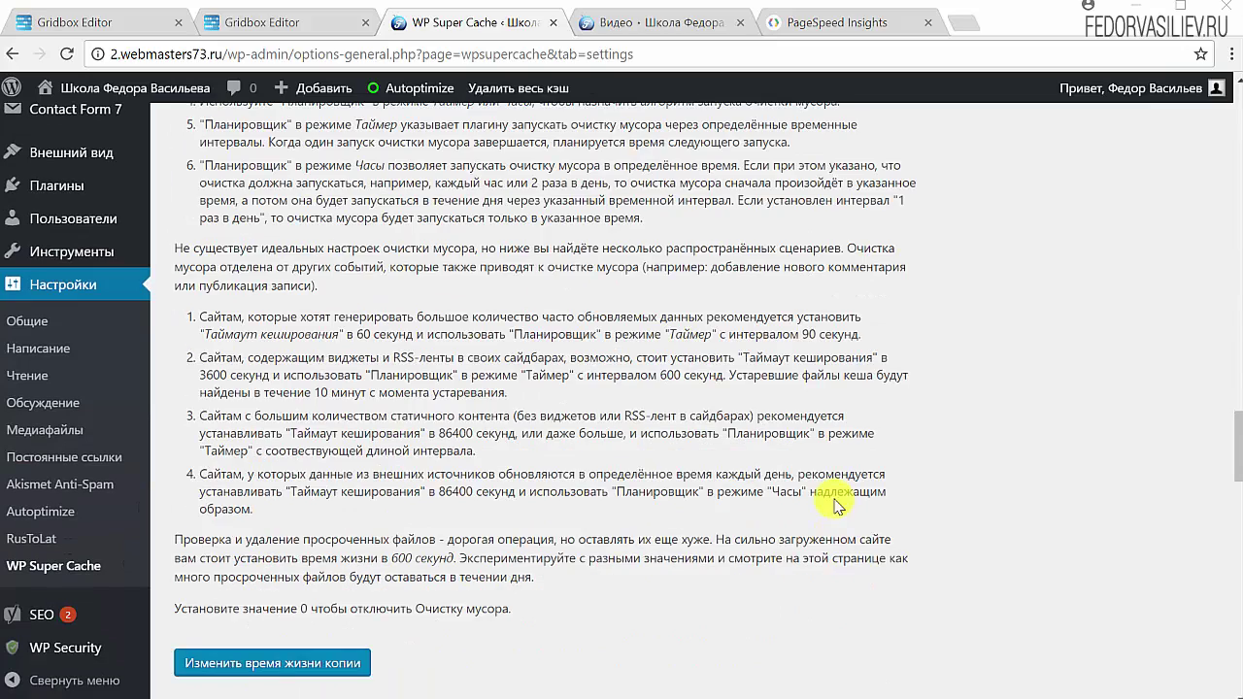
scroll(337, 390, up, 8)
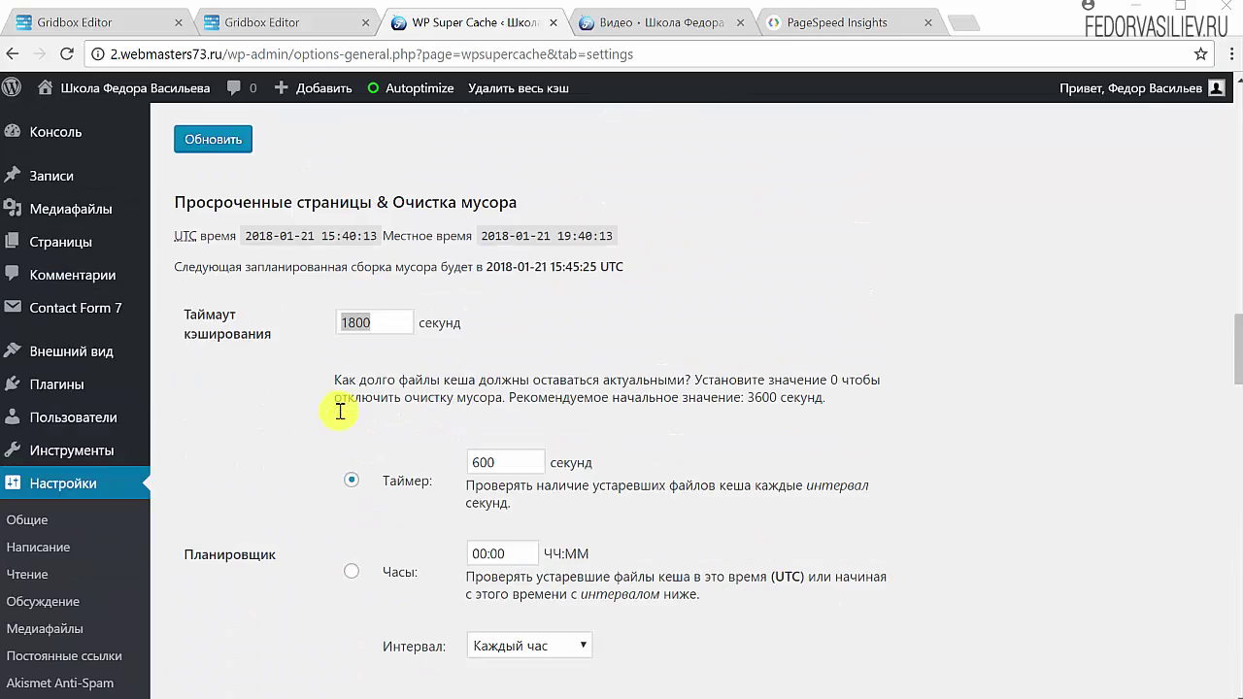
scroll(394, 442, down, 8)
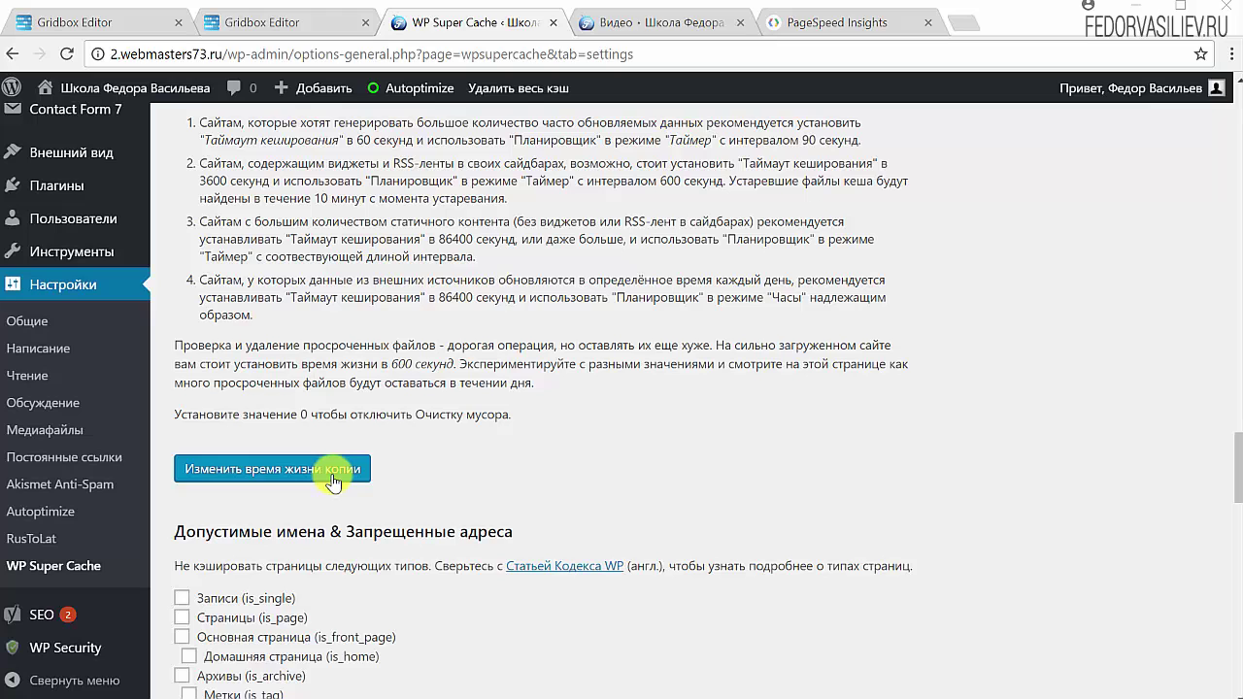
Save the rule excluding search pages (is_search) from caching.
scroll(333, 476, down, 3)
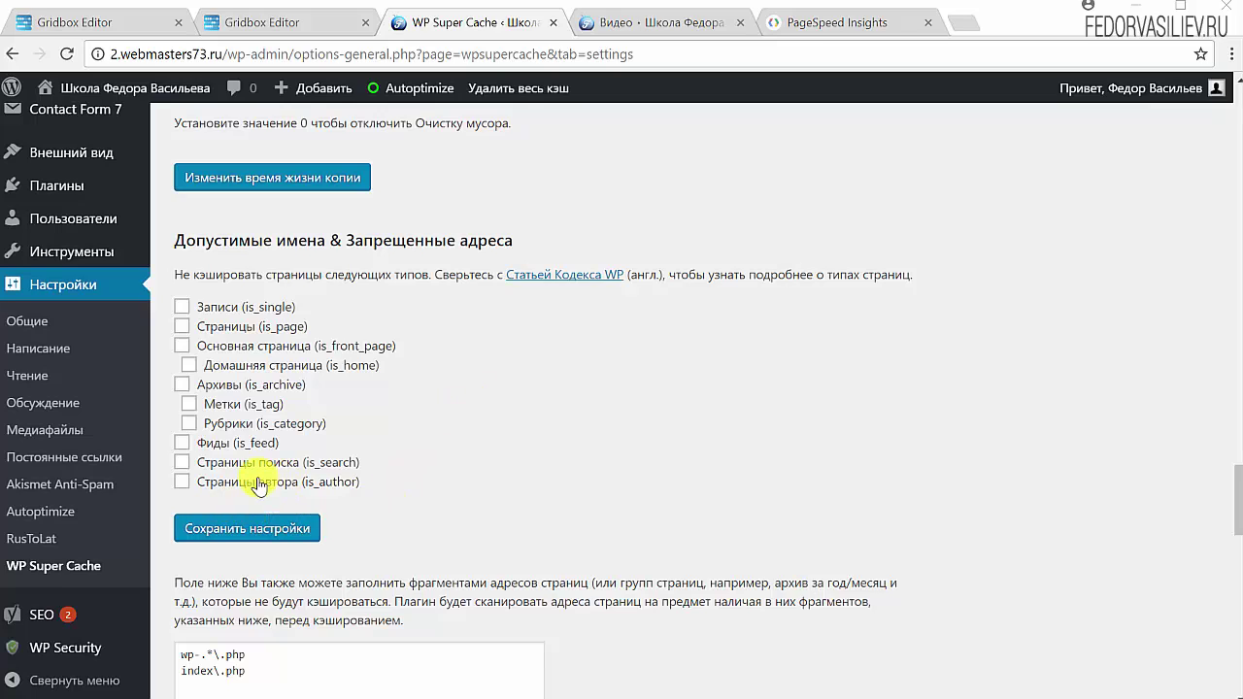
click(198, 530)
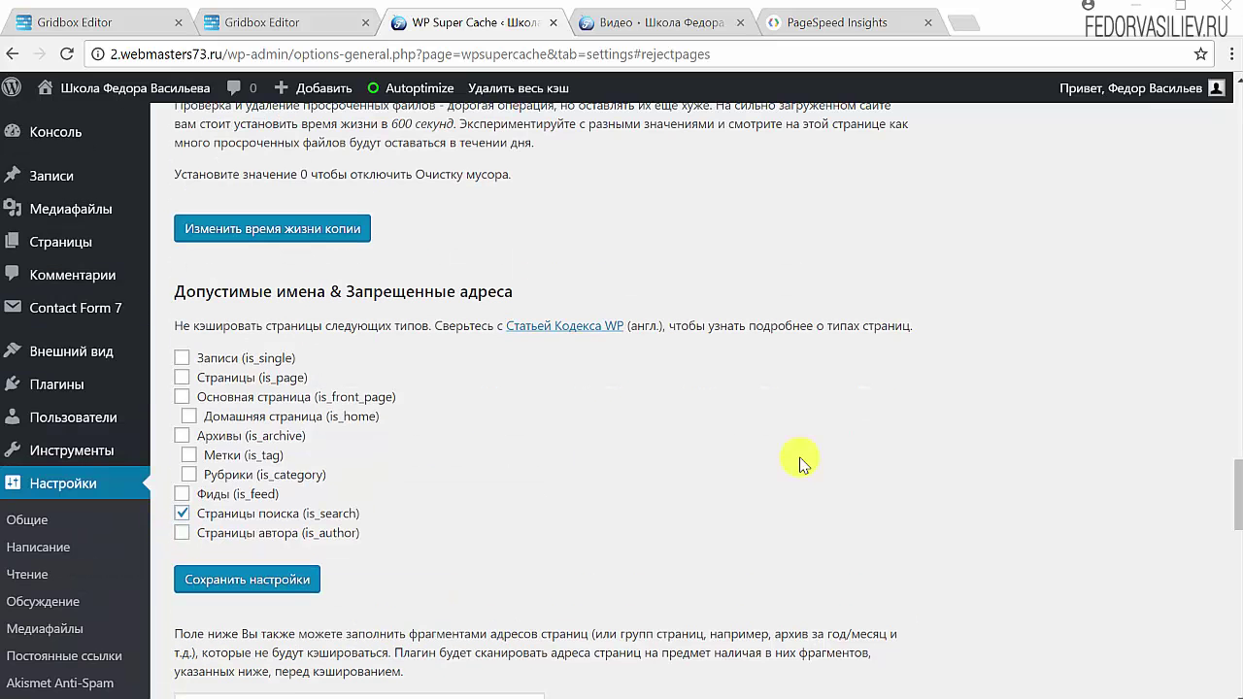
scroll(799, 463, down, 5)
Open the Состояние кэша overview showing cached page counts.
scroll(300, 339, down, 4)
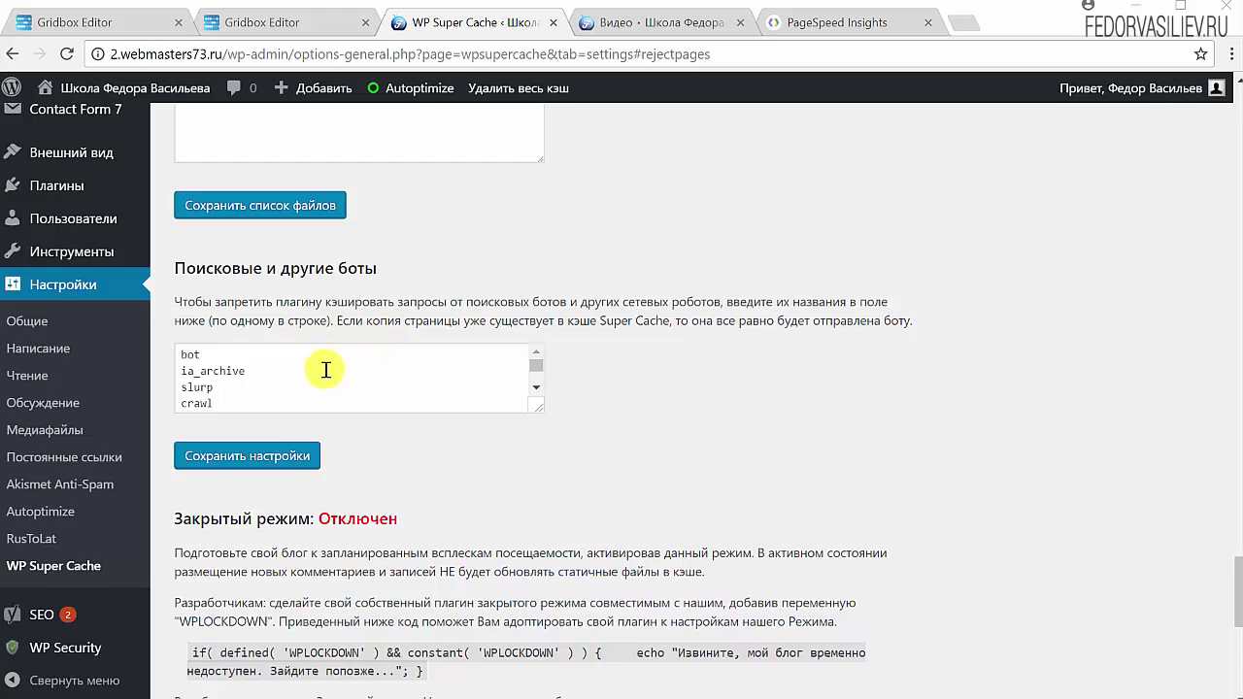
scroll(255, 323, down, 2)
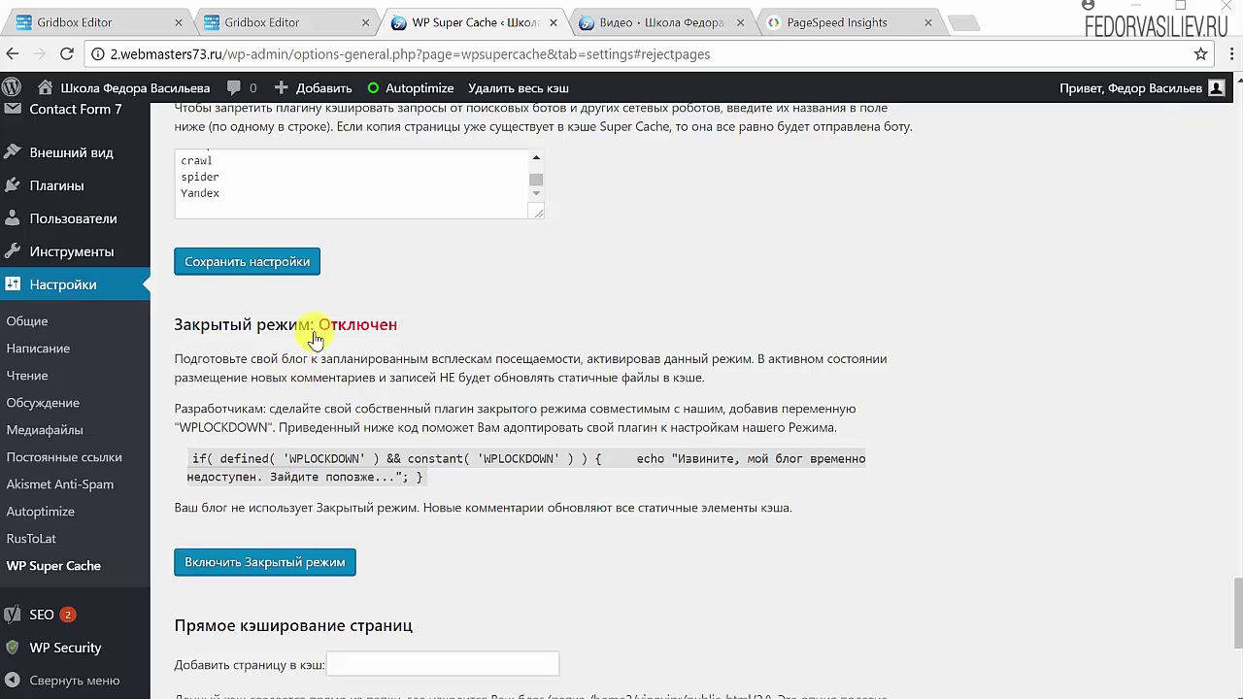
scroll(356, 208, down, 4)
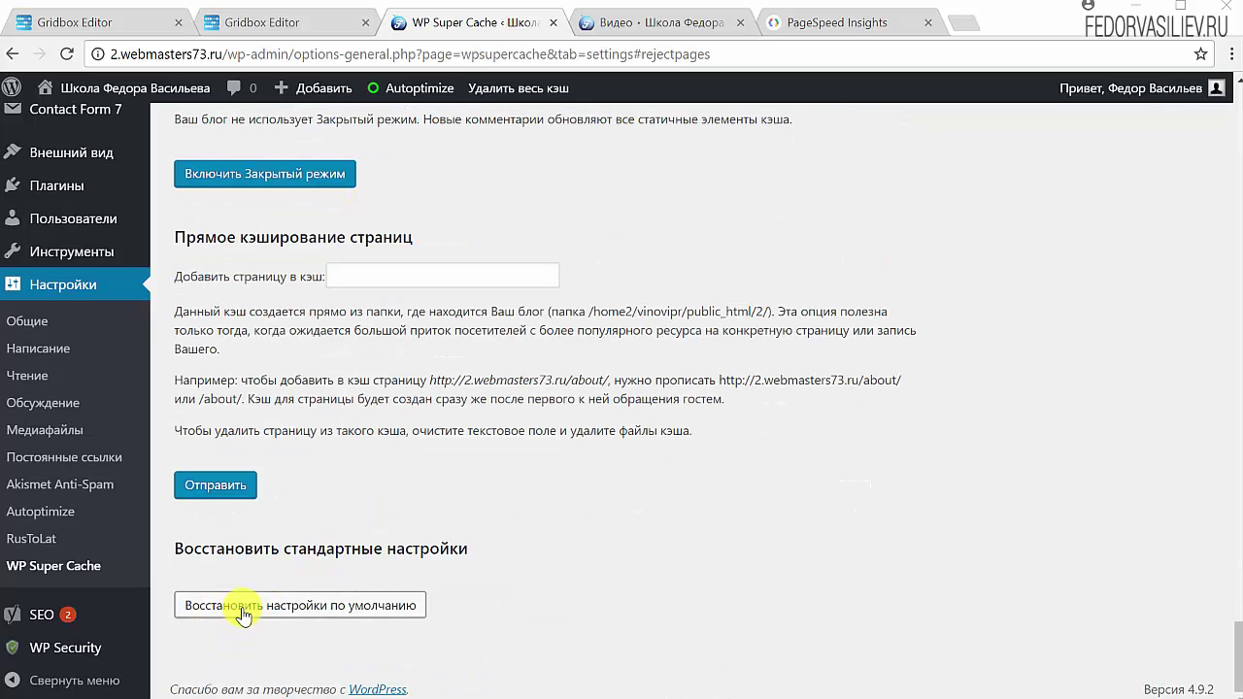
click(342, 610)
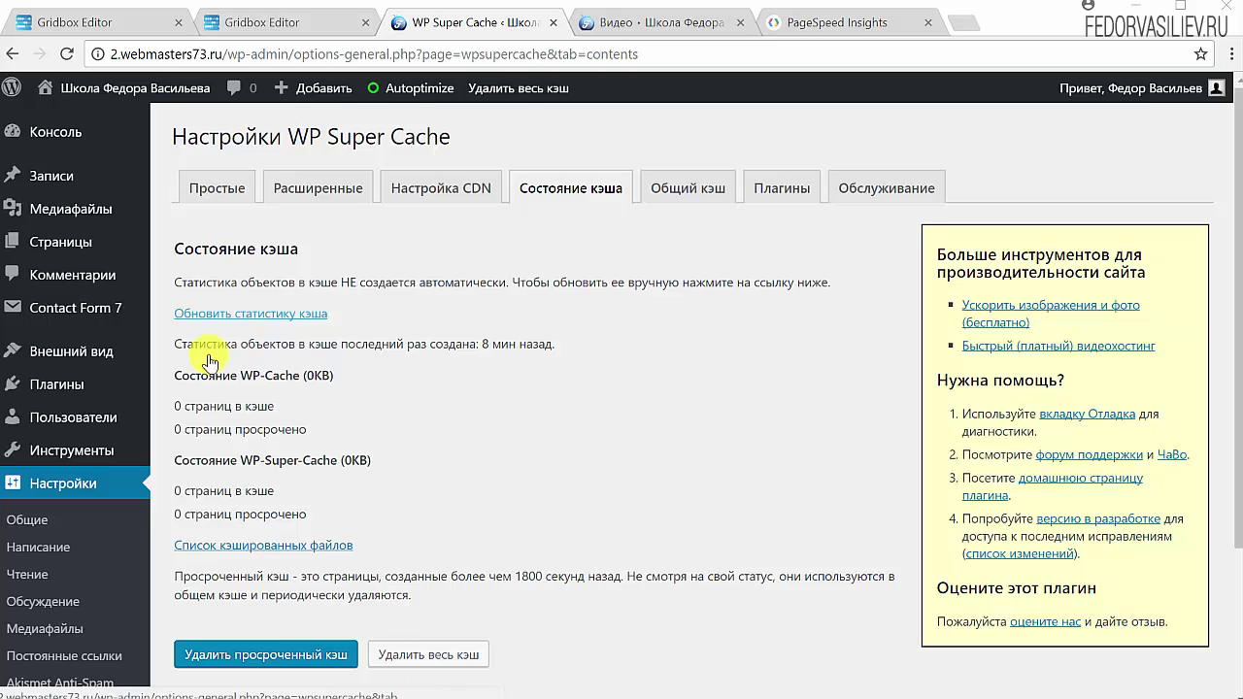
Regenerate the cache statistics, then visit the site's Главная and Видео pages.
click(213, 316)
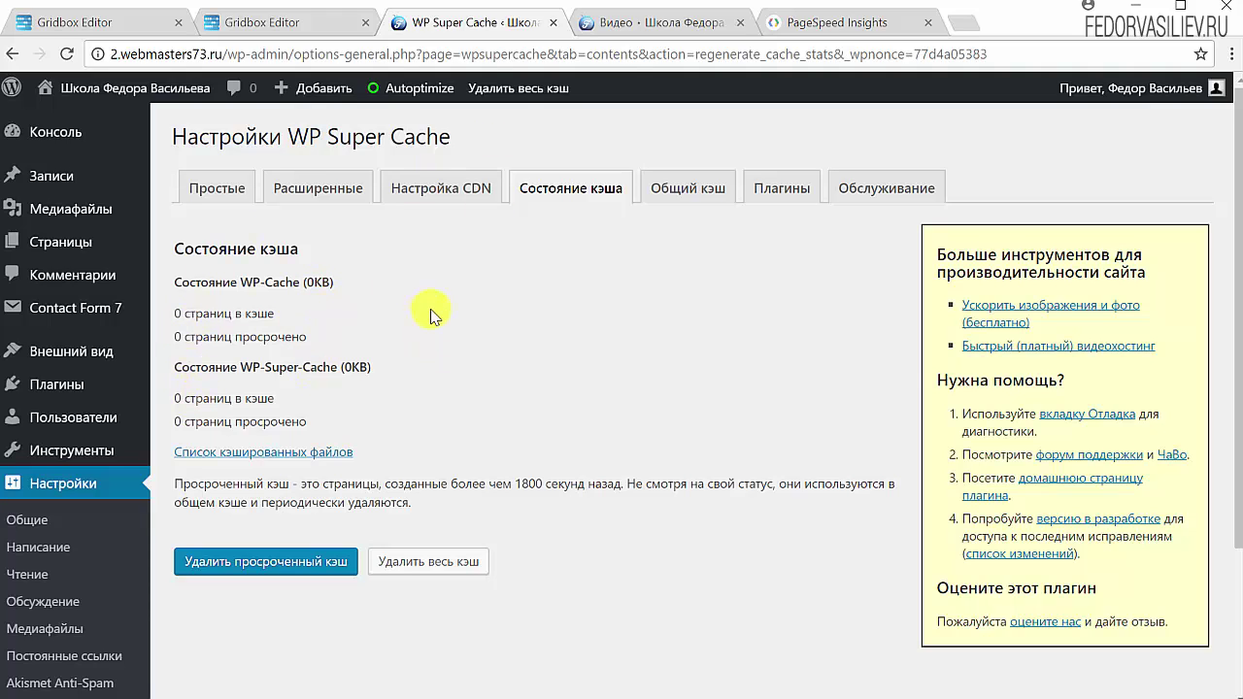
click(626, 21)
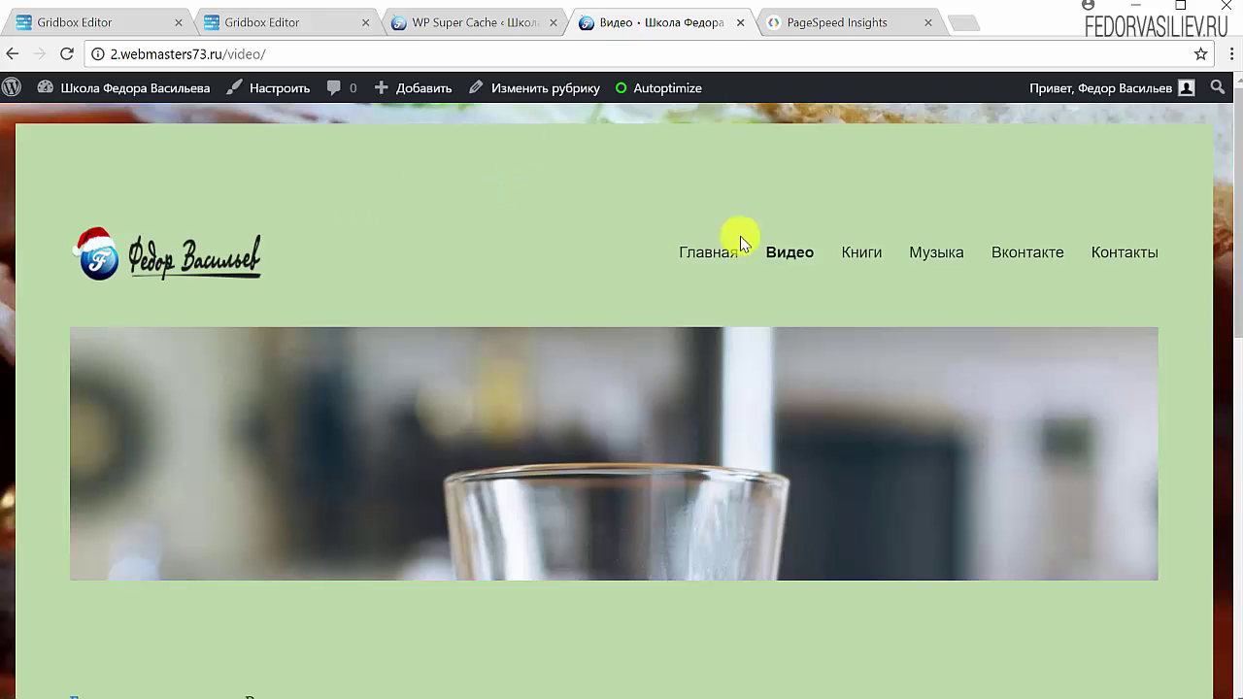
click(717, 273)
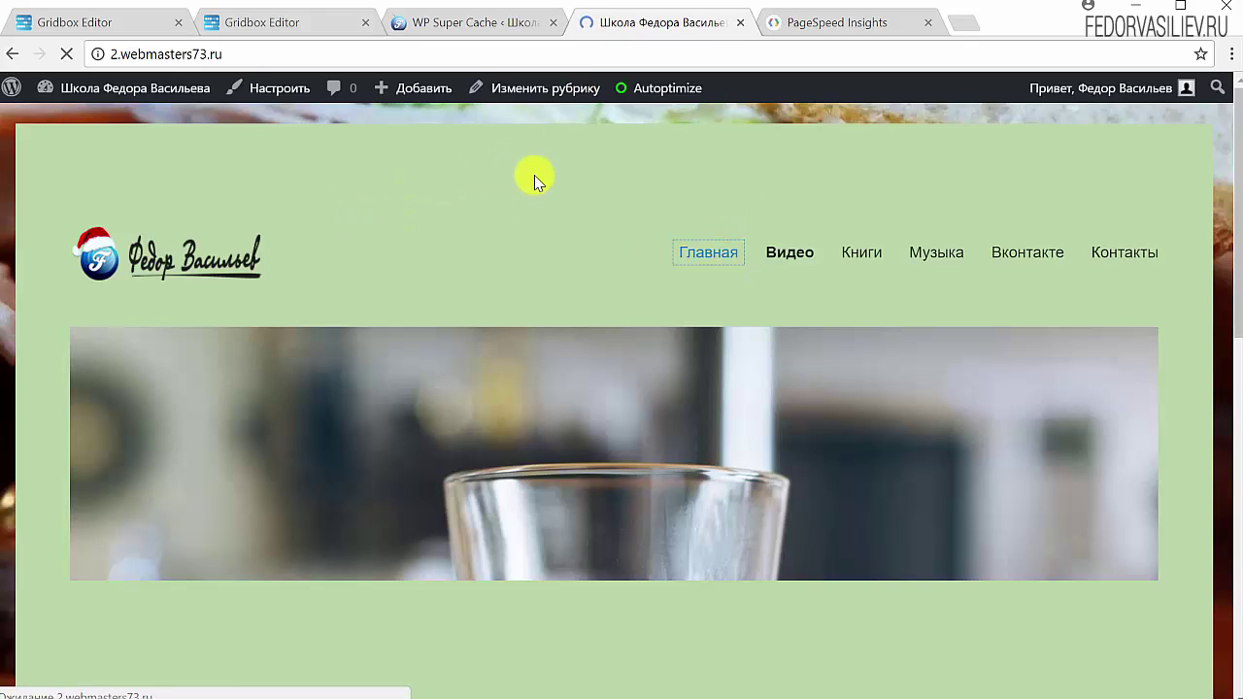
click(767, 256)
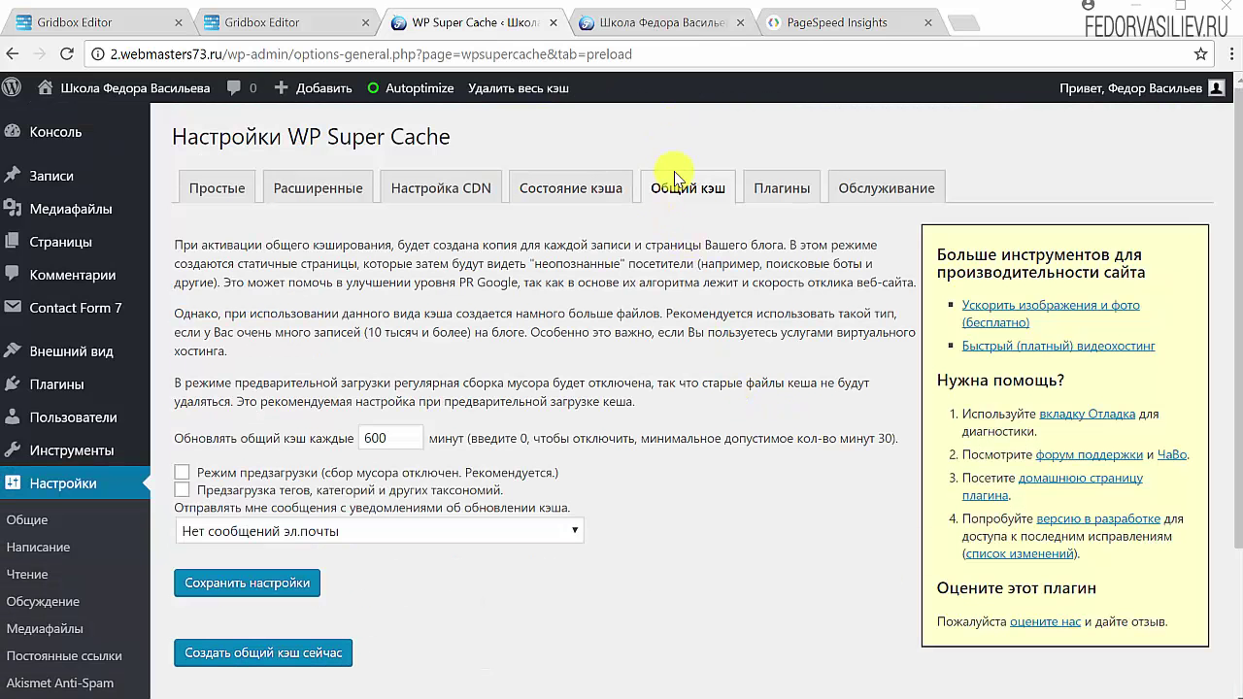
Switch preload mode on and save the Общий кэш settings with the 600-minute refresh.
drag(201, 244, 483, 384)
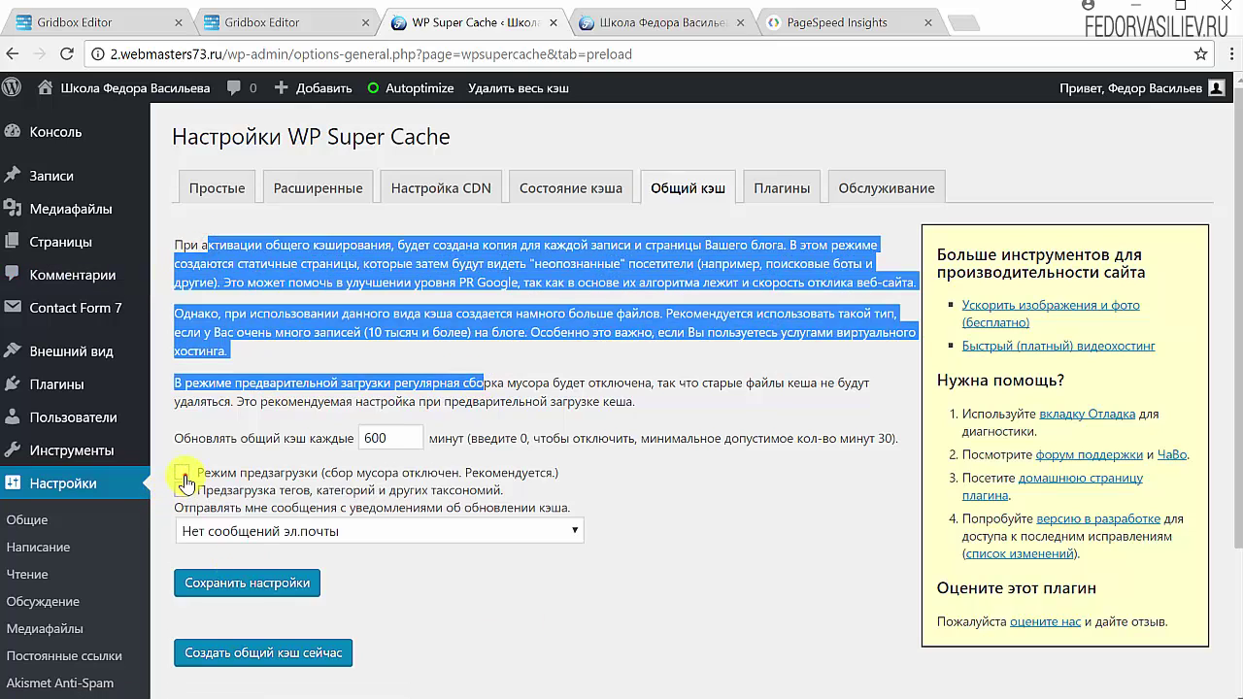
click(182, 474)
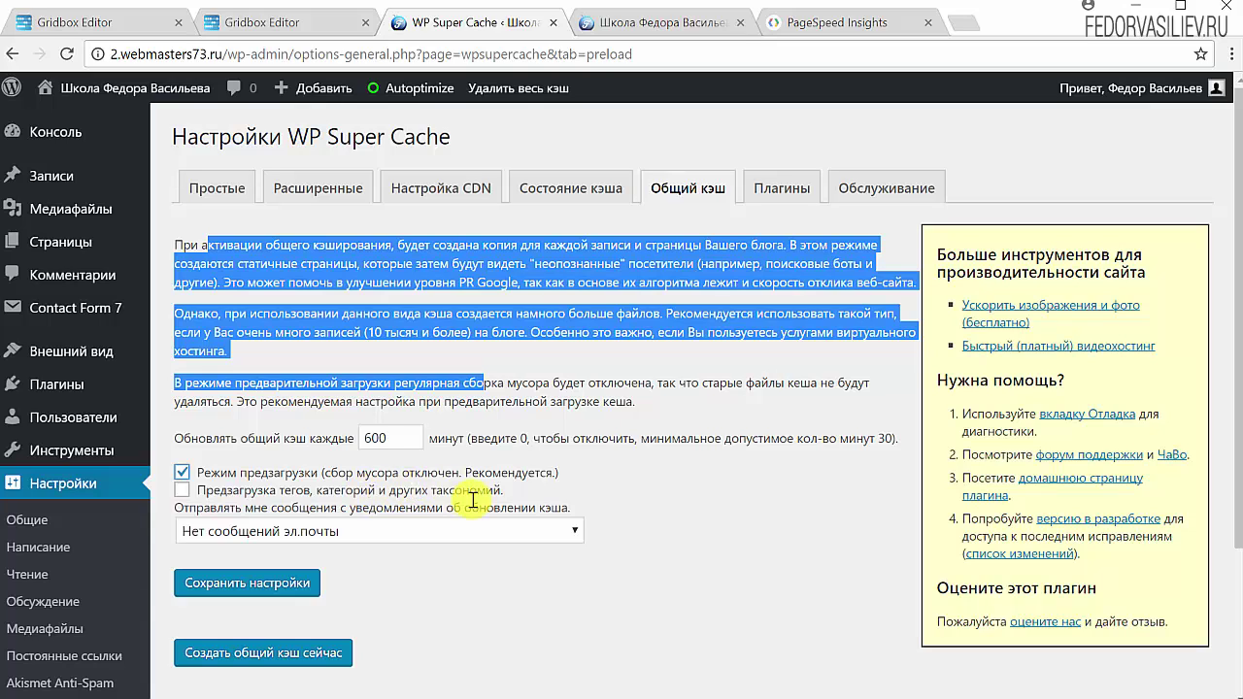
click(640, 497)
click(264, 602)
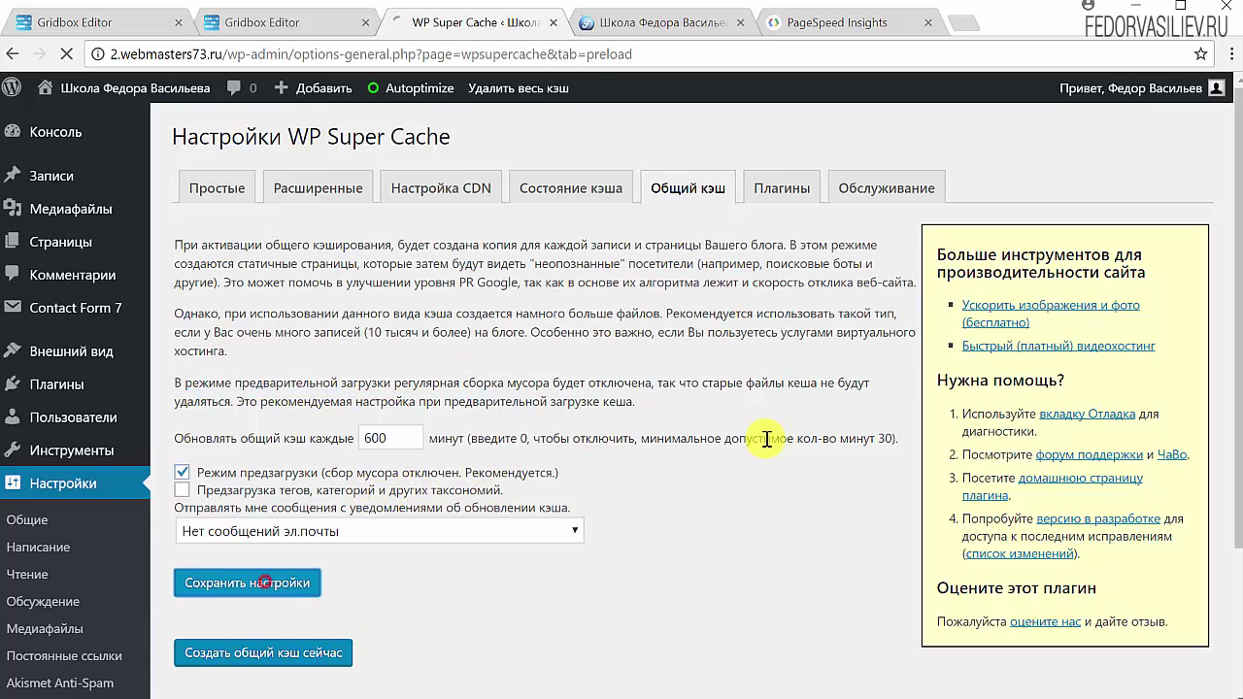
click(781, 188)
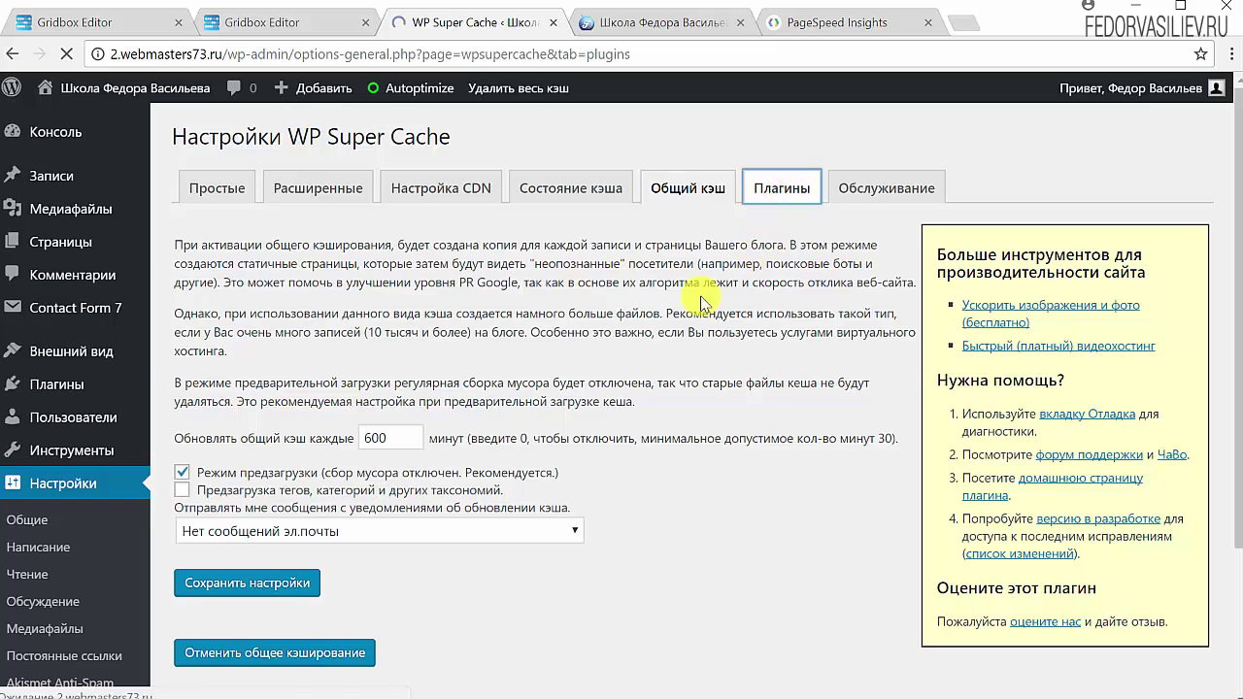
Review the optional add-ons on the Плагины tab, including Awaiting Moderation, leaving them disabled.
scroll(358, 353, down, 2)
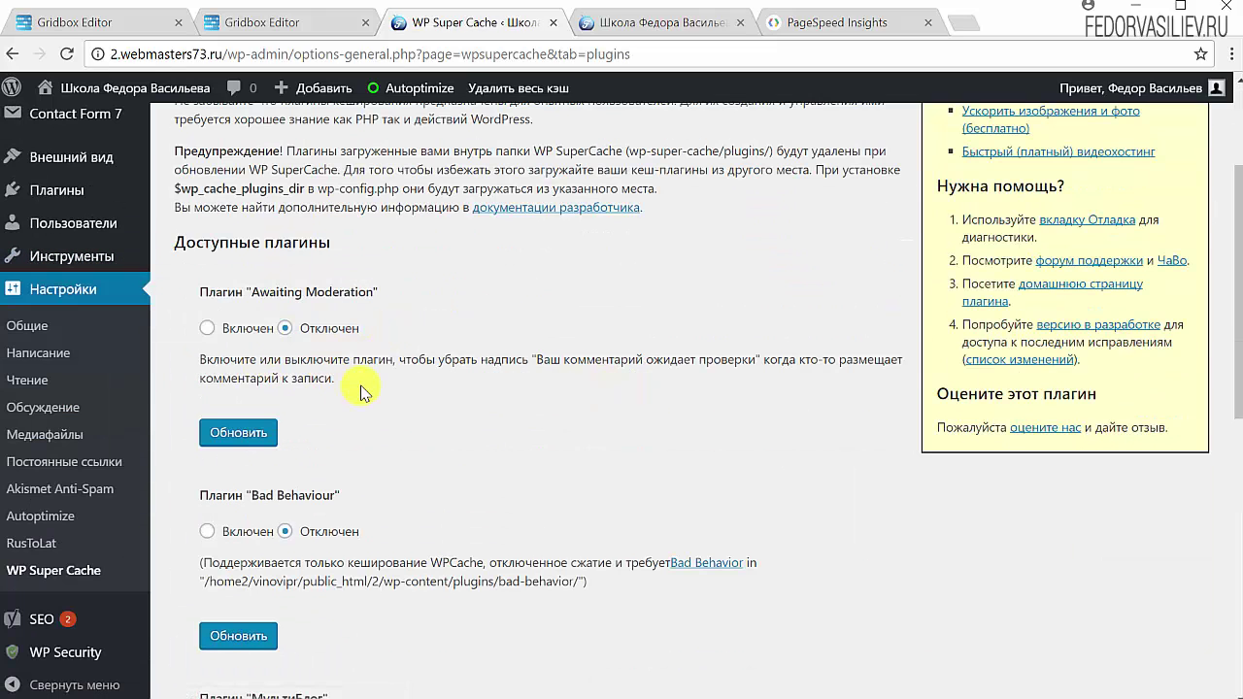
scroll(371, 383, down, 7)
scroll(382, 410, up, 9)
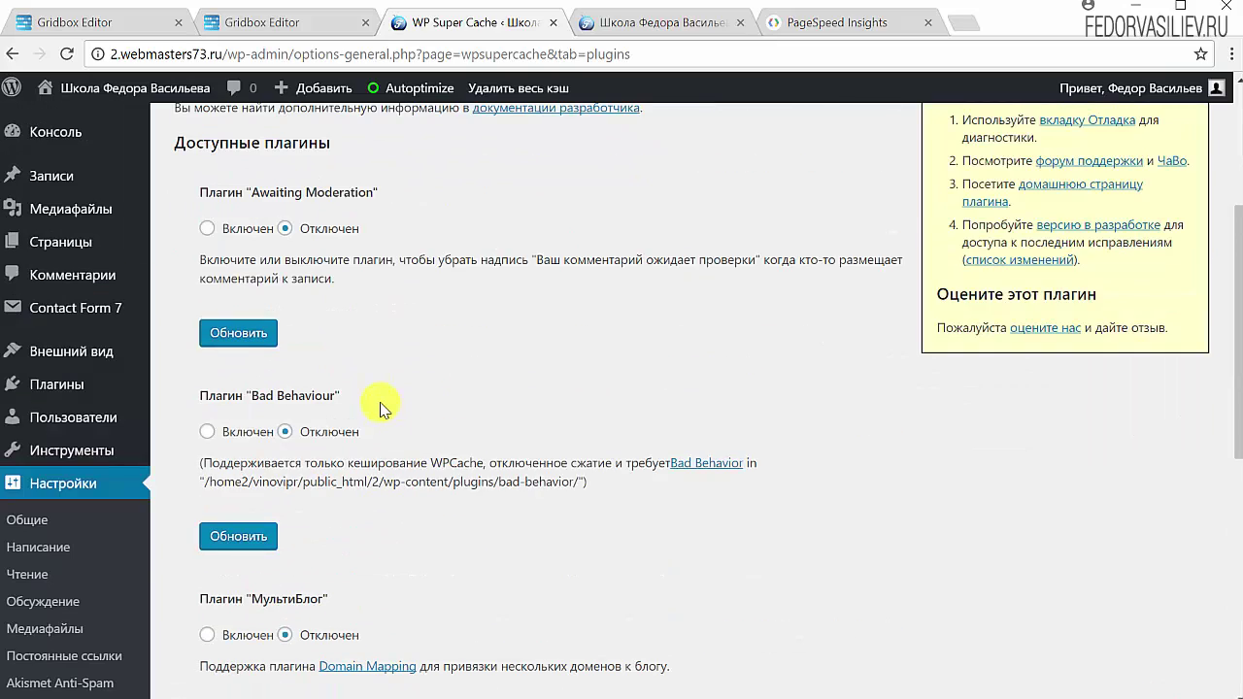
scroll(380, 404, down, 2)
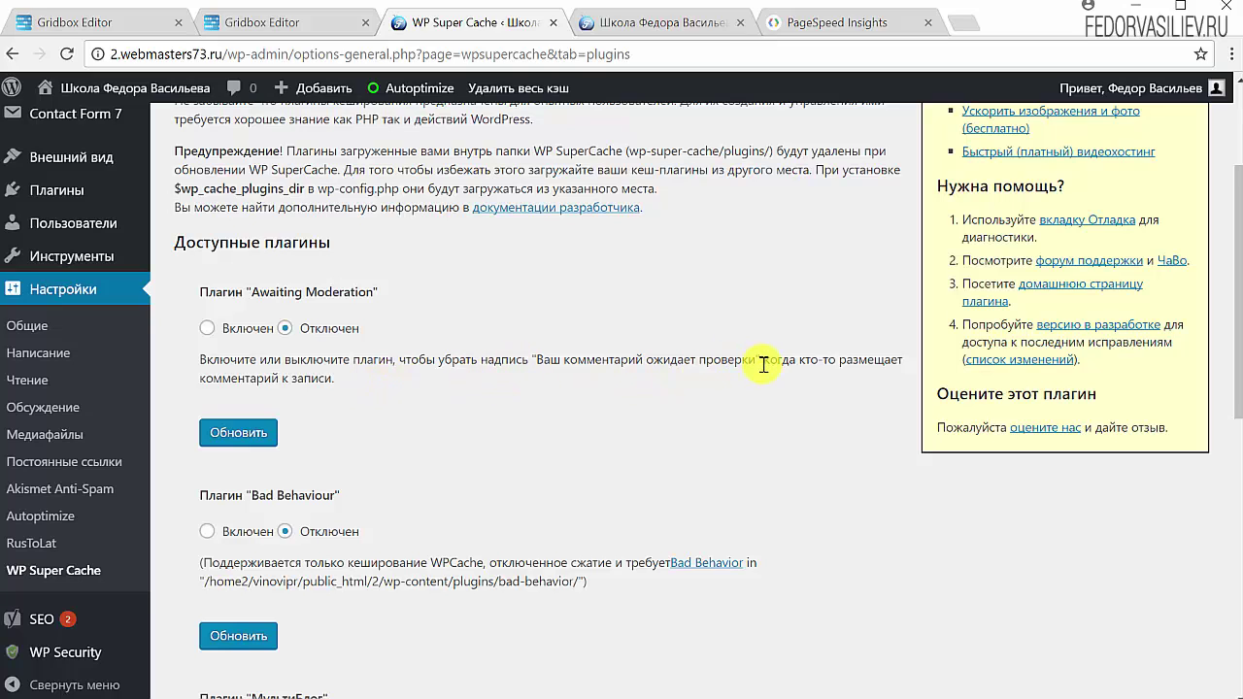
drag(765, 361, 532, 362)
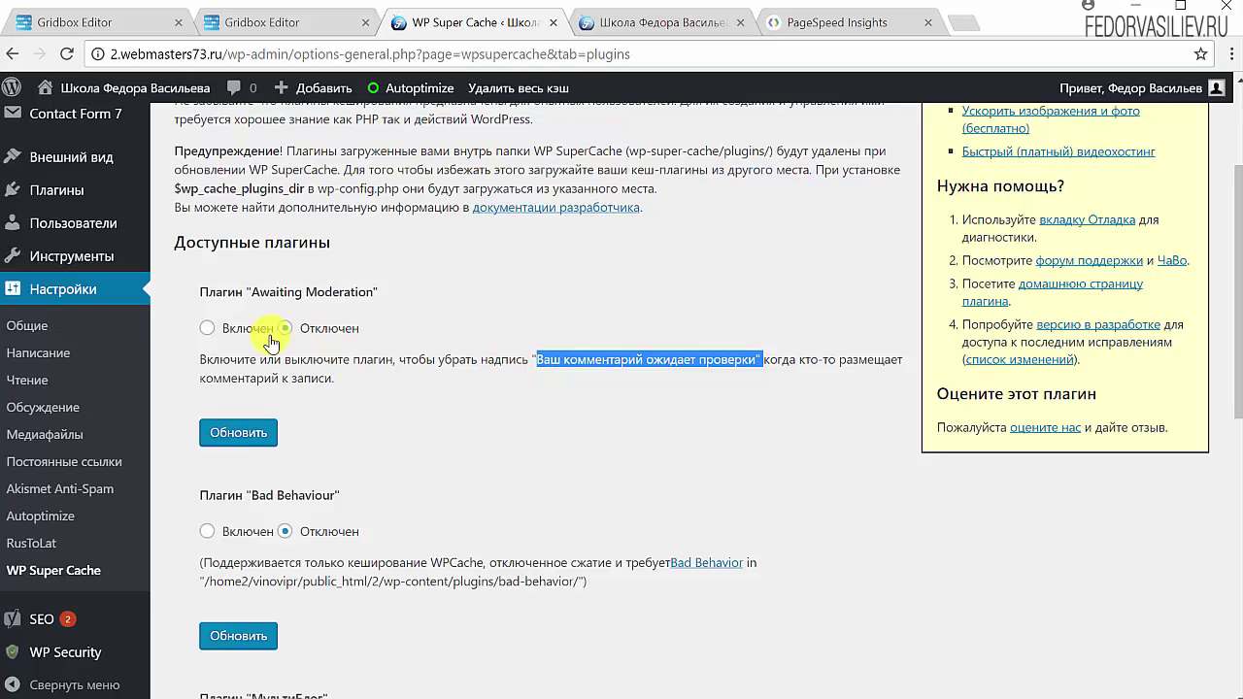
click(275, 353)
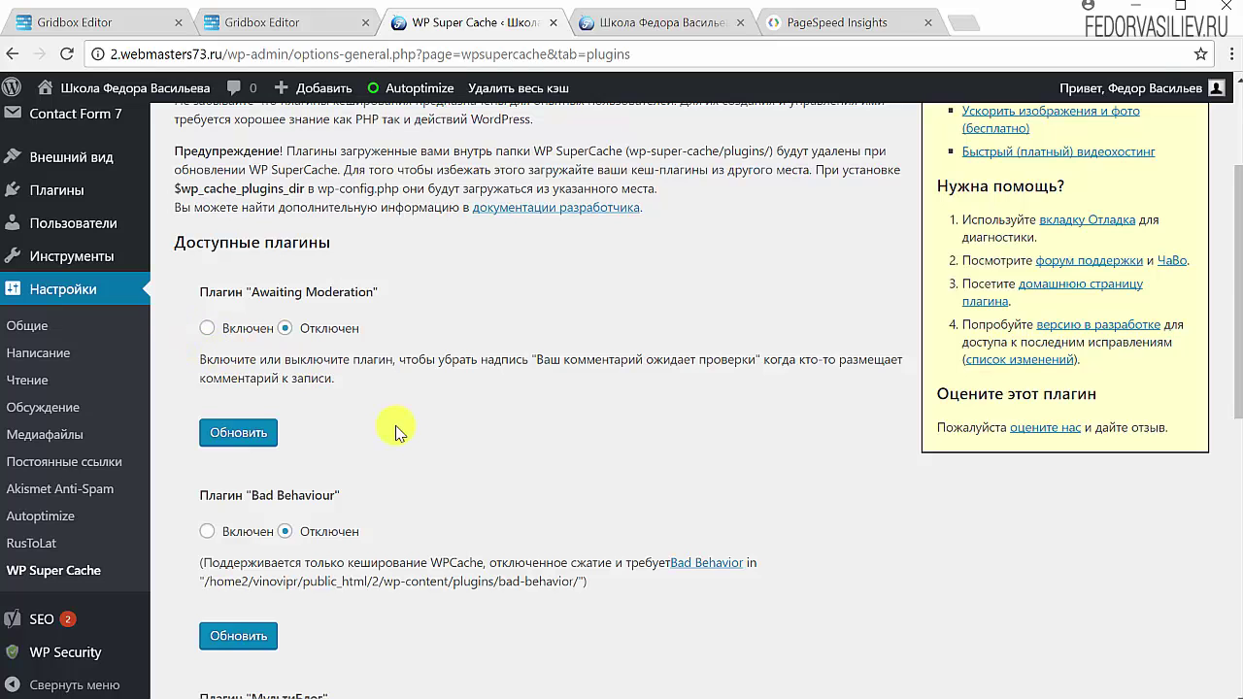
scroll(394, 425, down, 5)
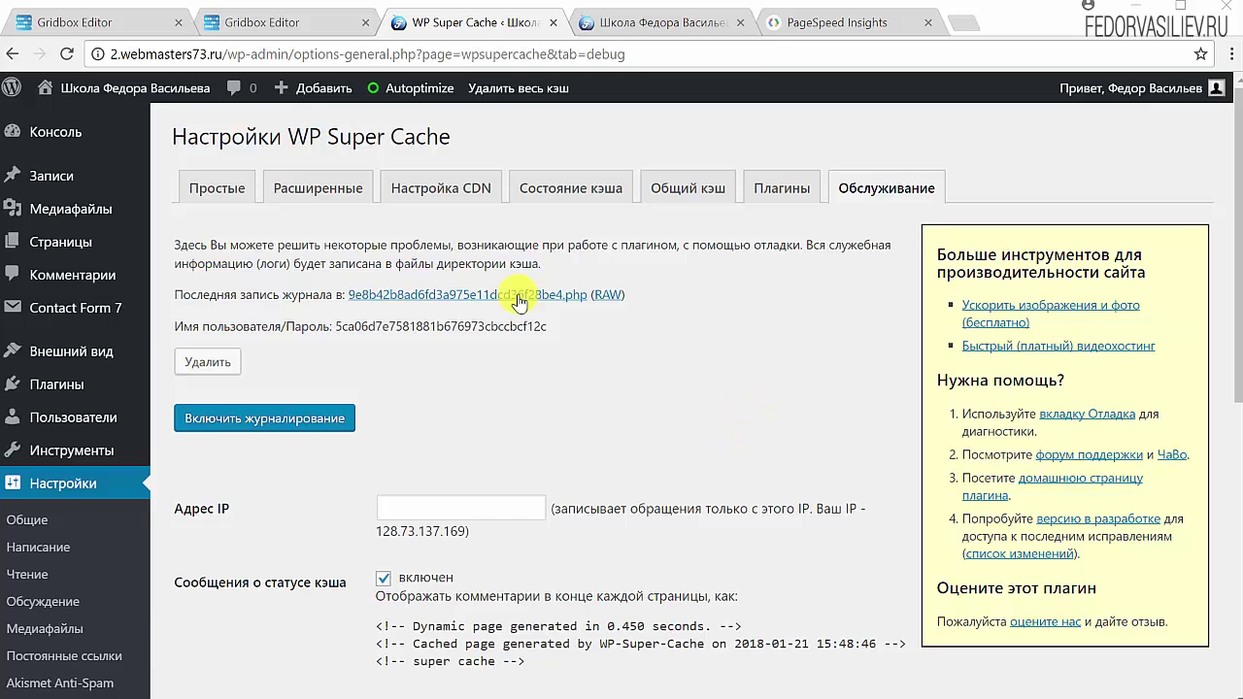
On the site's home page, log out with Выйти from the Привет account menu.
click(791, 31)
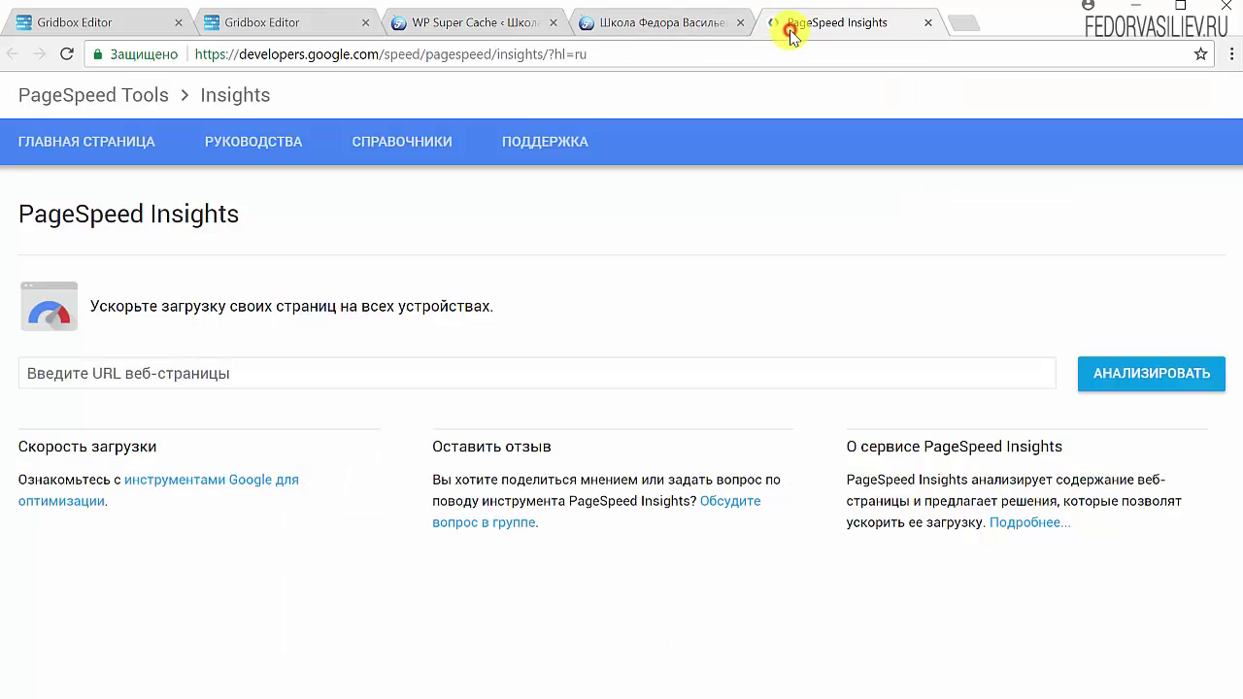
click(691, 22)
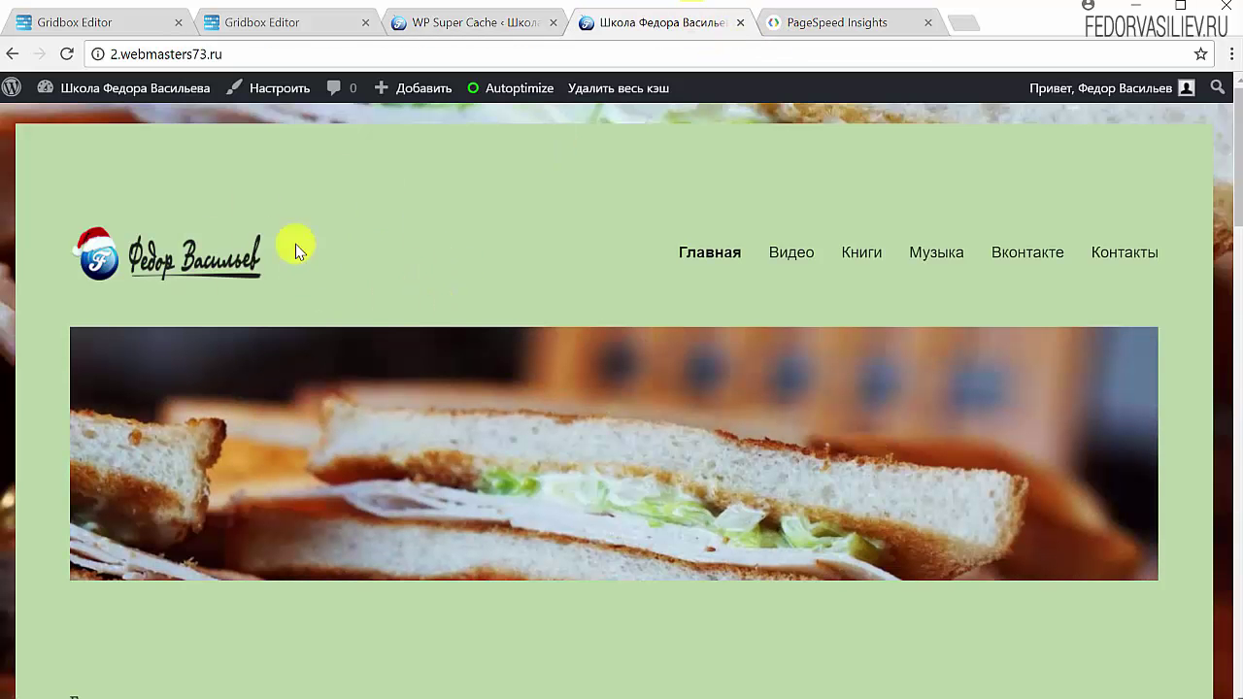
scroll(516, 338, down, 2)
scroll(519, 328, up, 2)
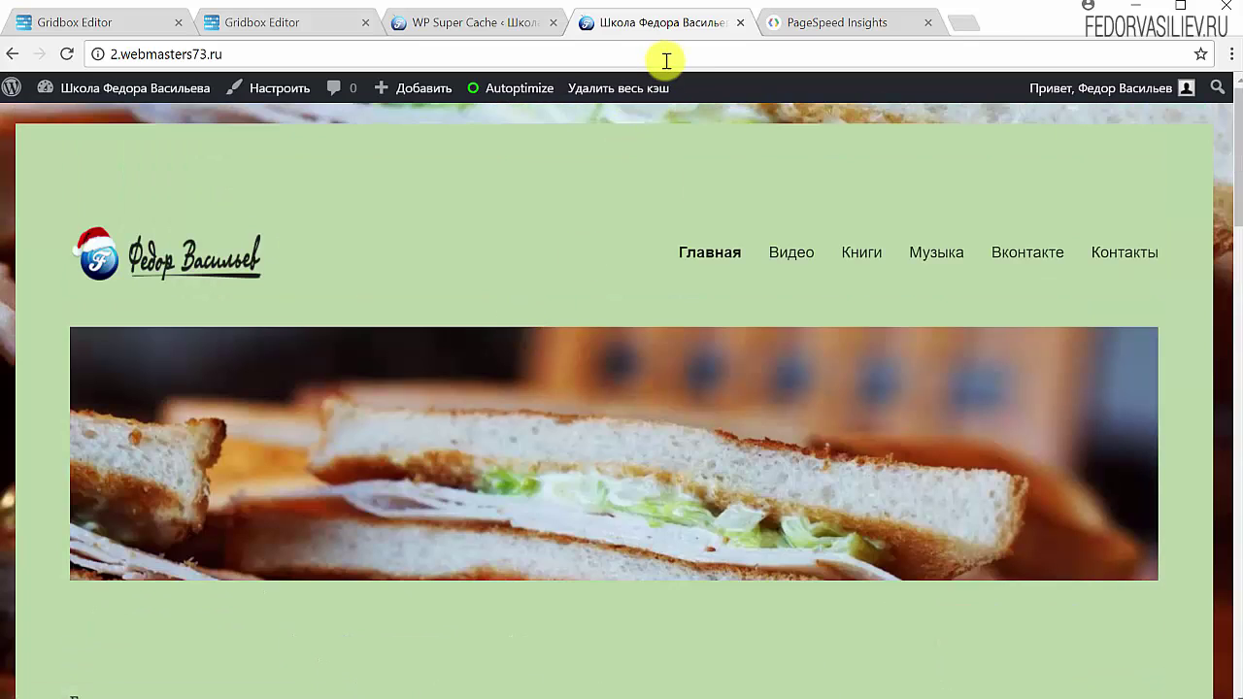
mouse_move(1145, 89)
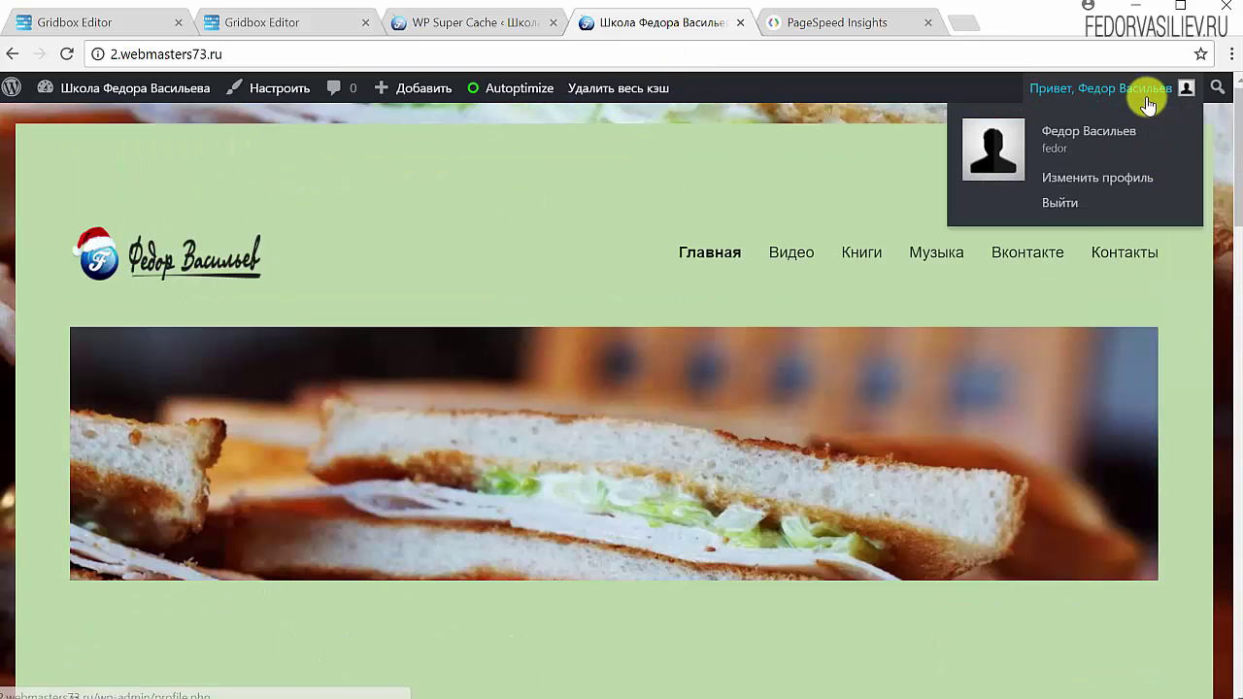
click(1058, 204)
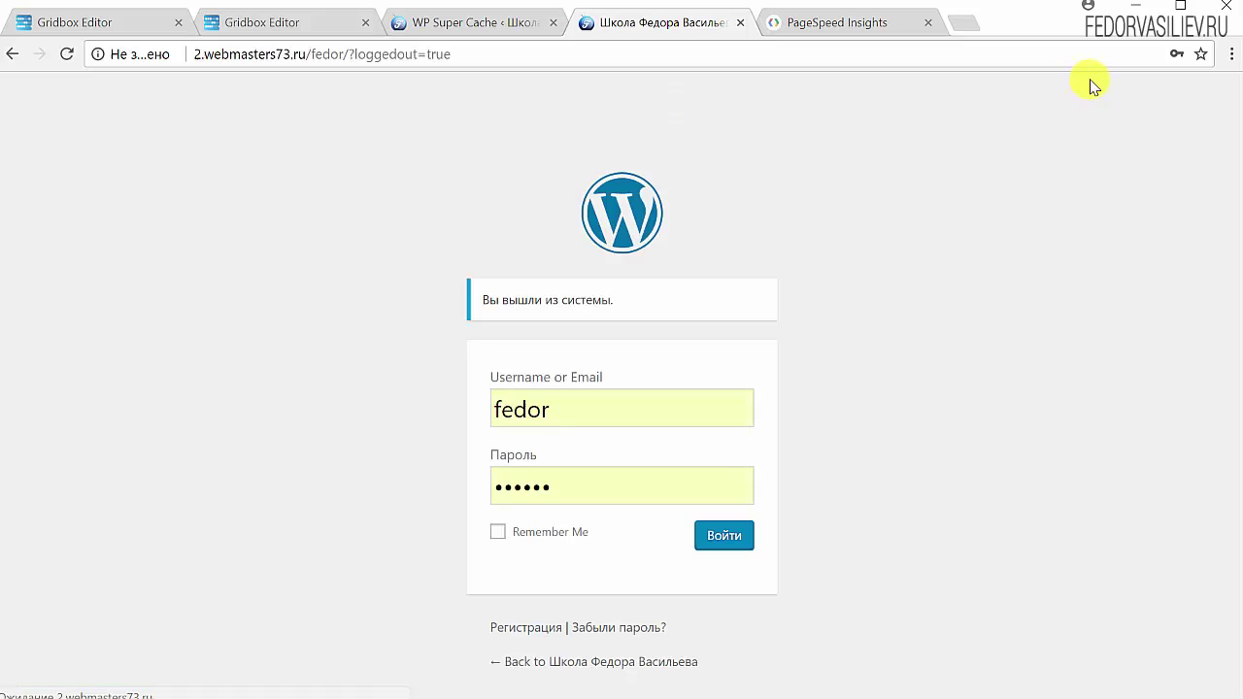
Return from the login page to view the home page as a logged-out visitor.
click(544, 660)
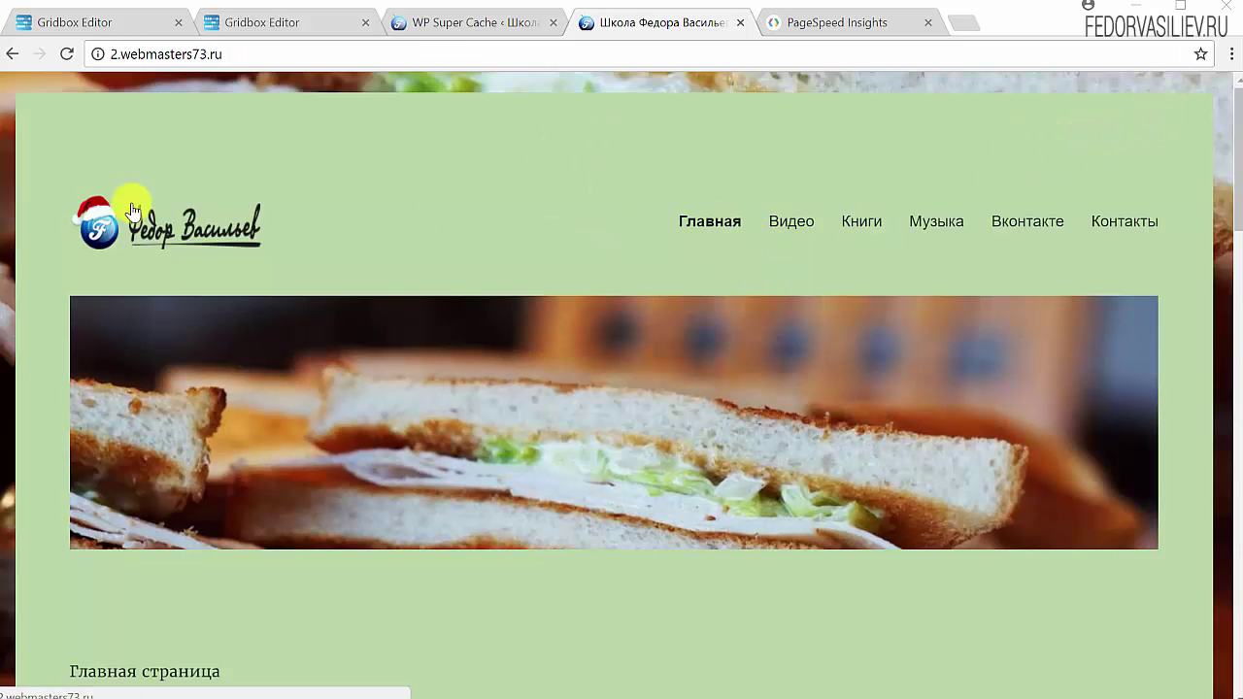
scroll(808, 221, down, 5)
scroll(808, 221, up, 5)
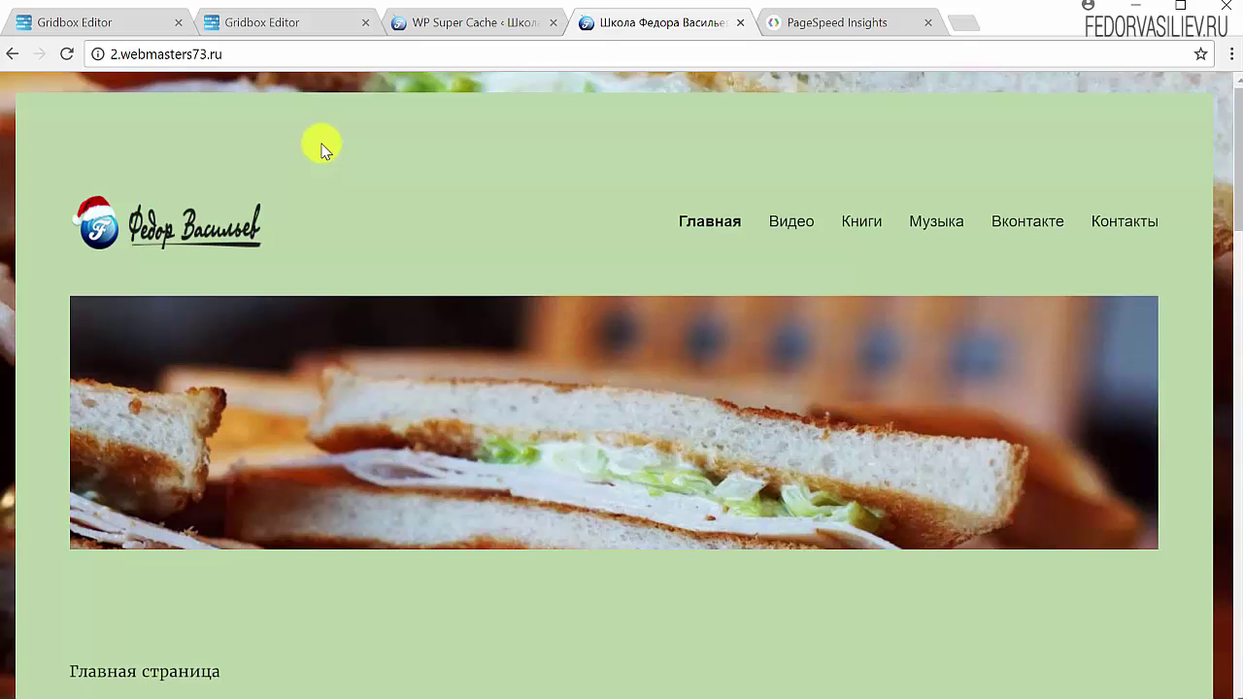
click(320, 144)
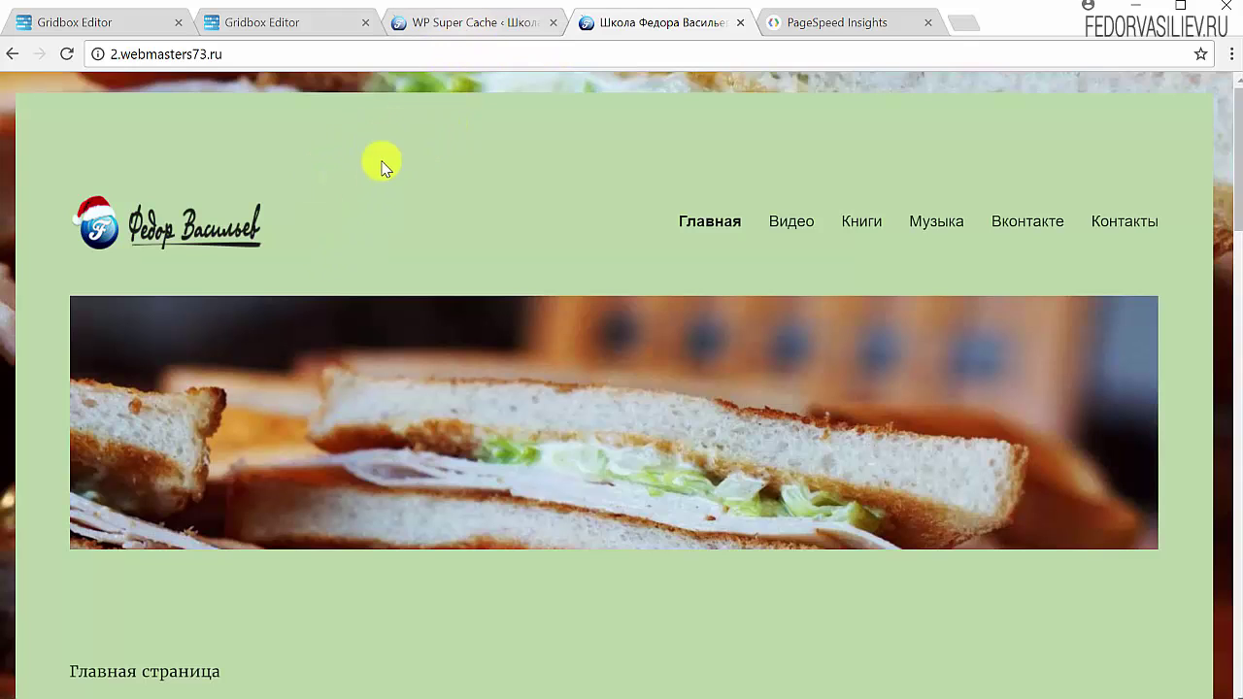
click(457, 23)
Log back in to the admin area and close the login confirmation.
click(713, 542)
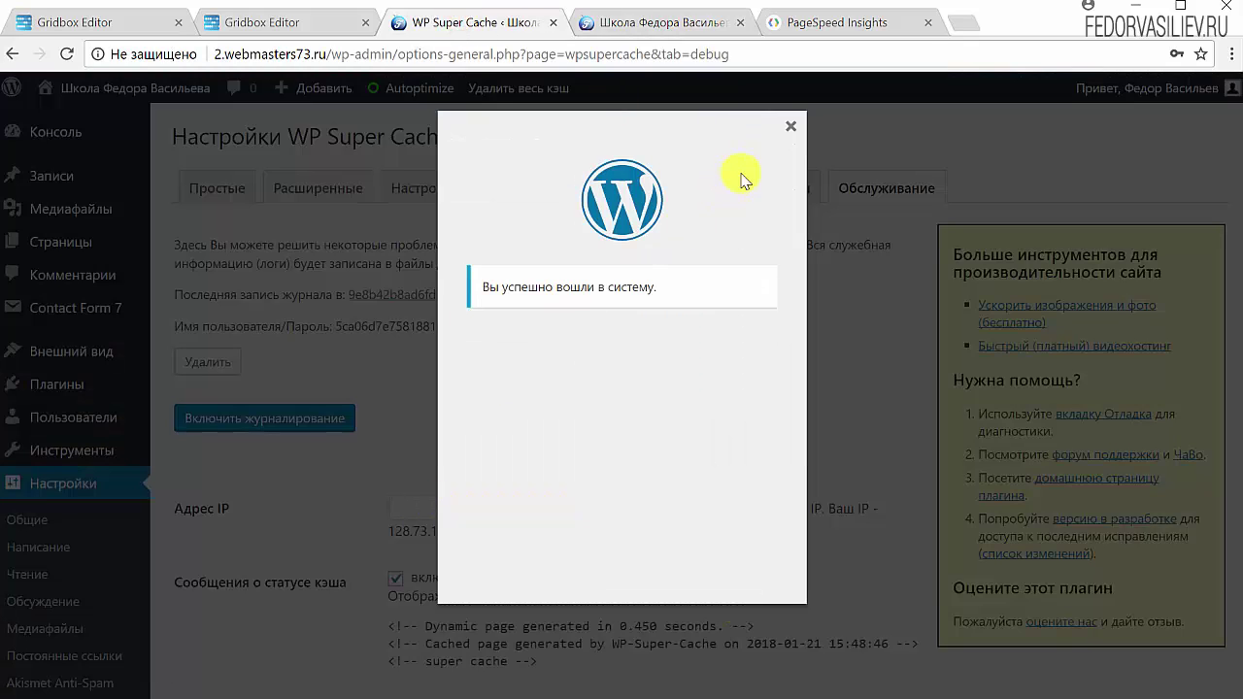
click(791, 129)
scroll(444, 263, down, 6)
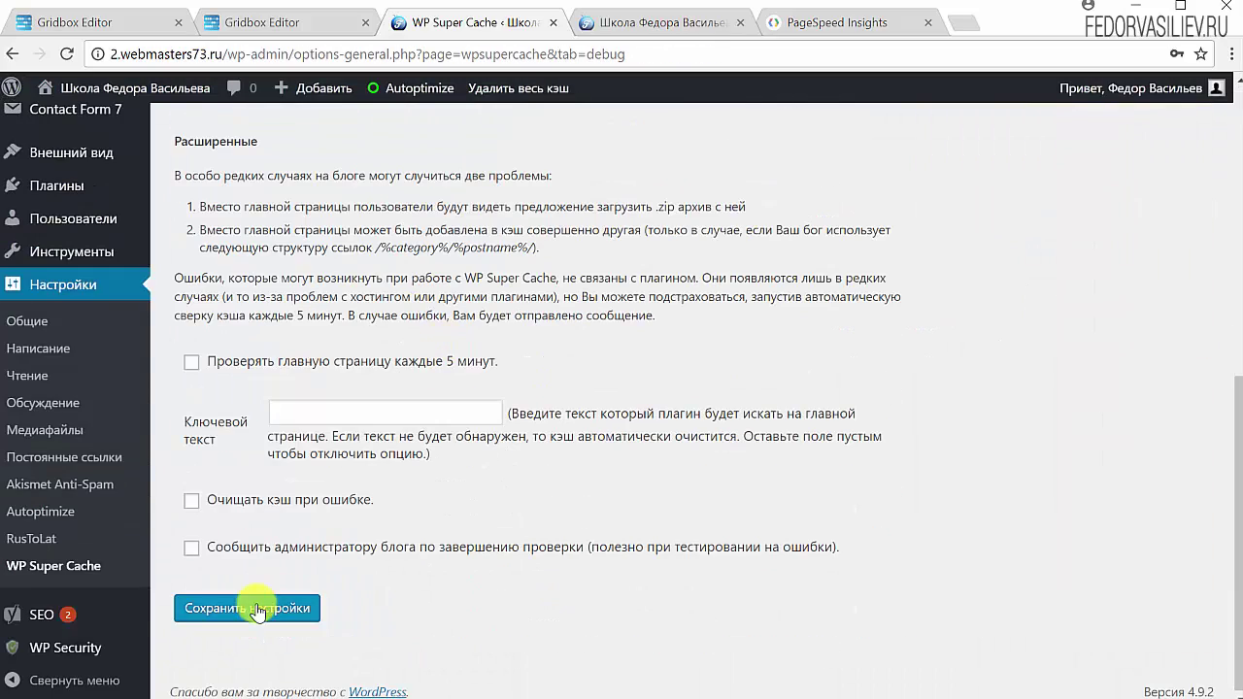
Uncheck Активировать защиту от копирования in WP Security and save the copy protection settings.
click(93, 663)
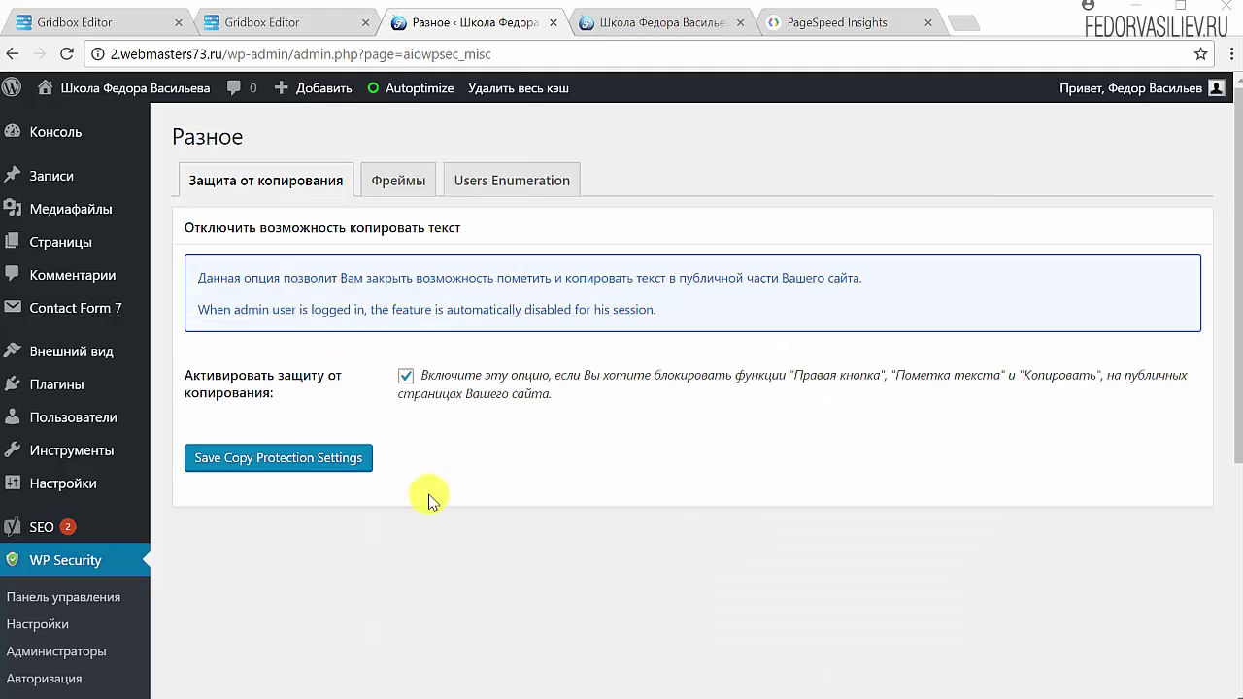
scroll(430, 494, down, 5)
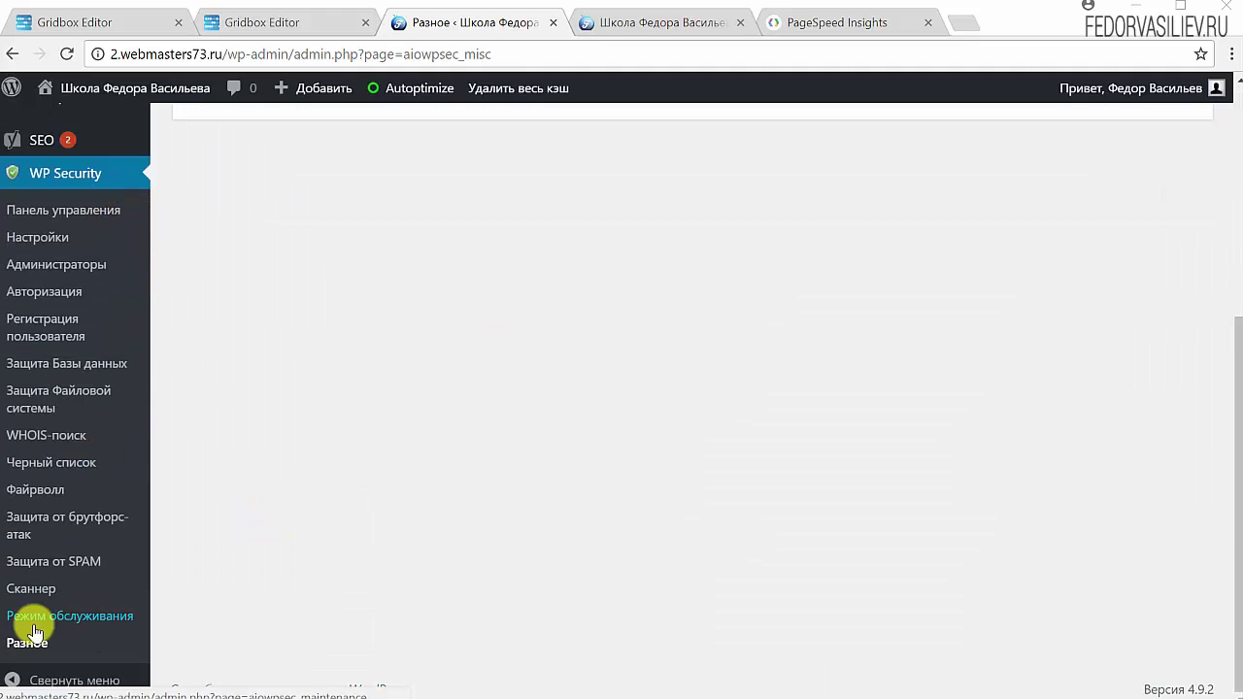
scroll(170, 602, up, 4)
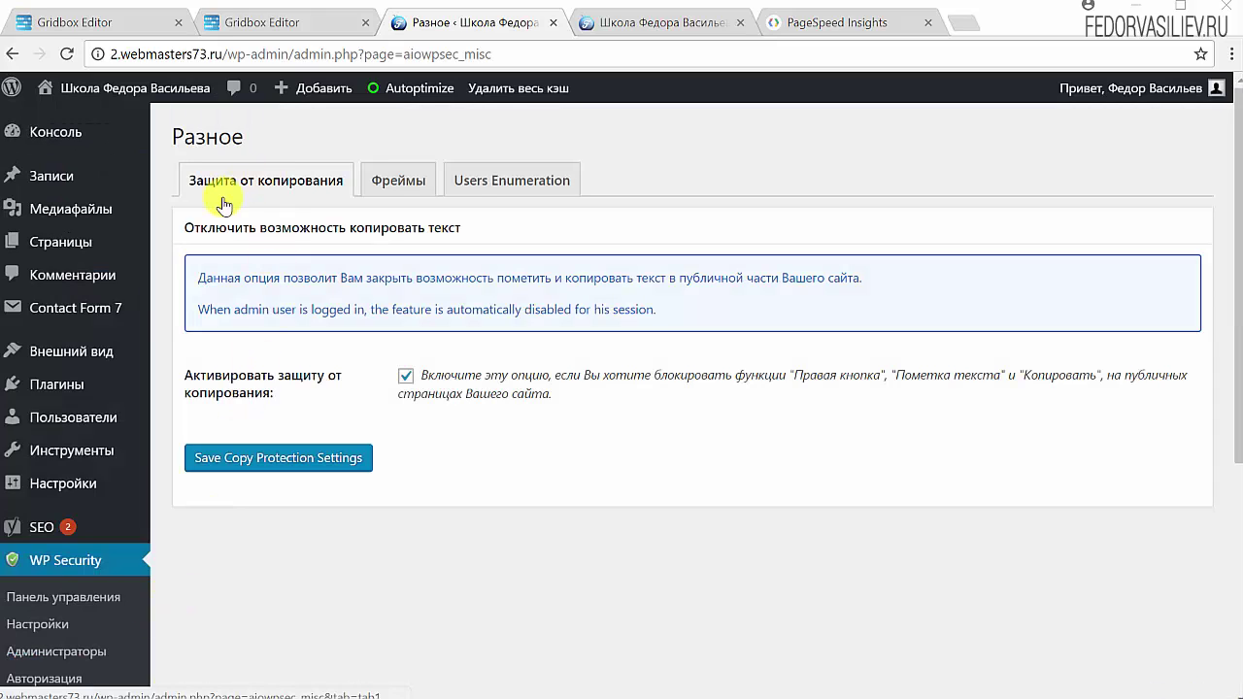
click(405, 376)
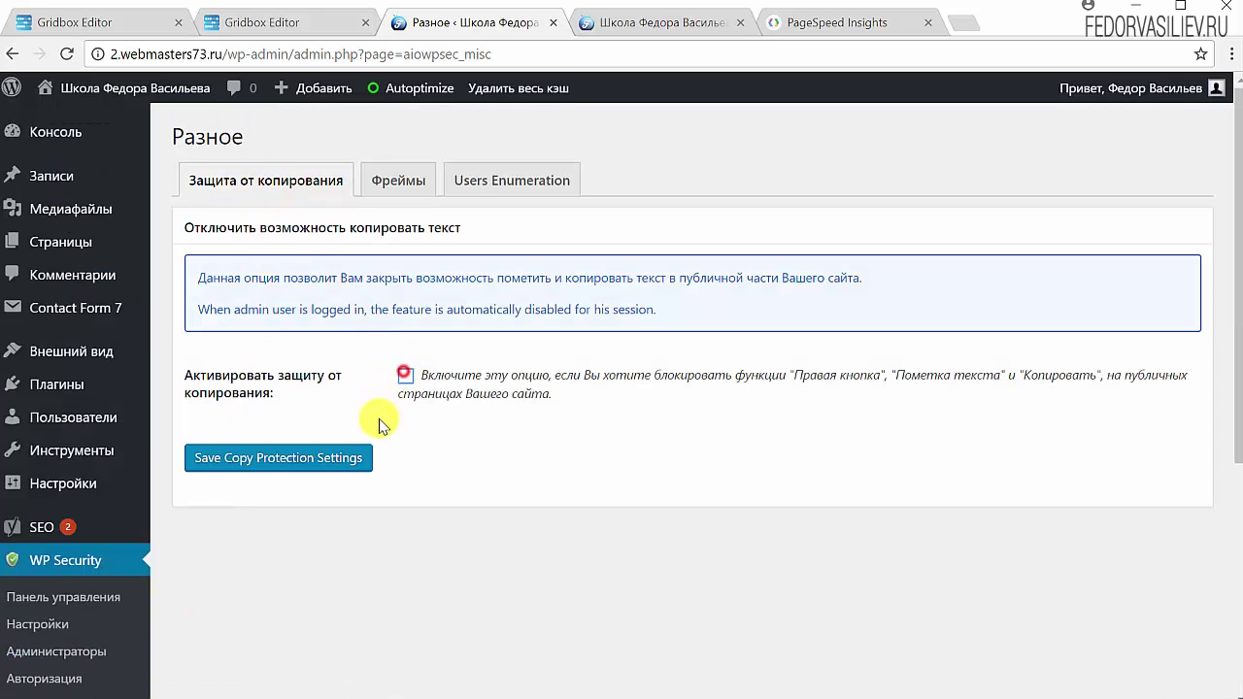
click(308, 466)
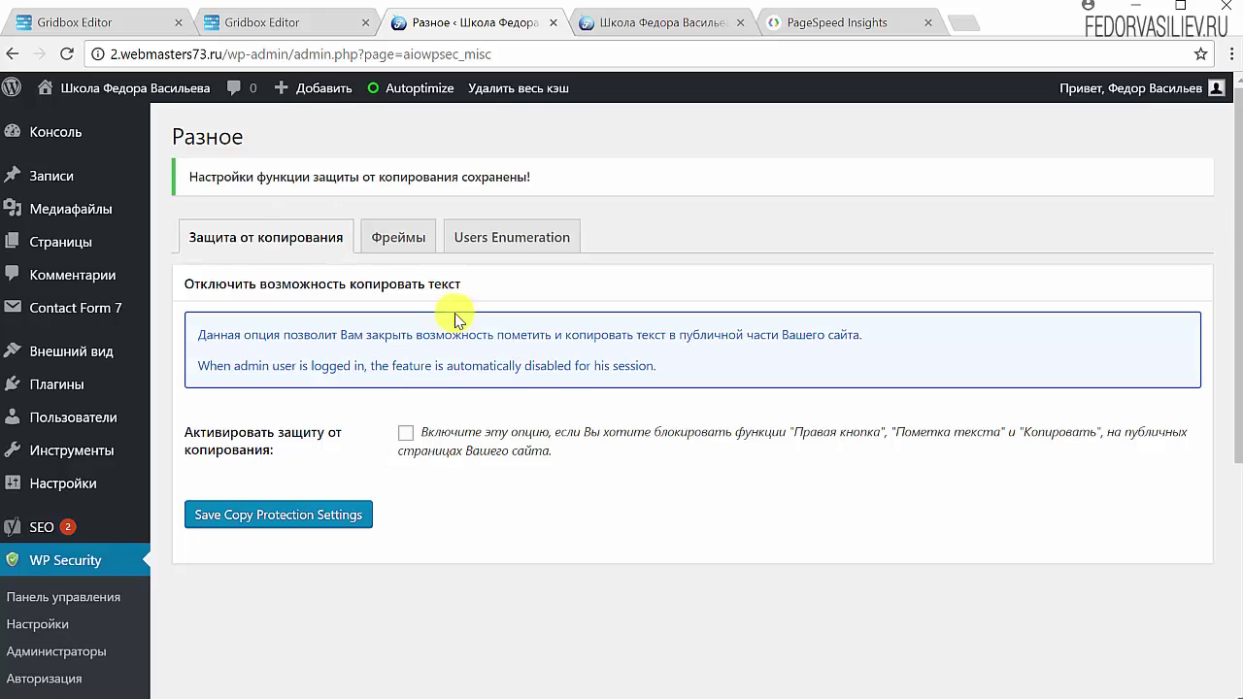
key(ctrl+Tab)
Reload the site's home page and sign out via Выйти in the account menu.
click(67, 53)
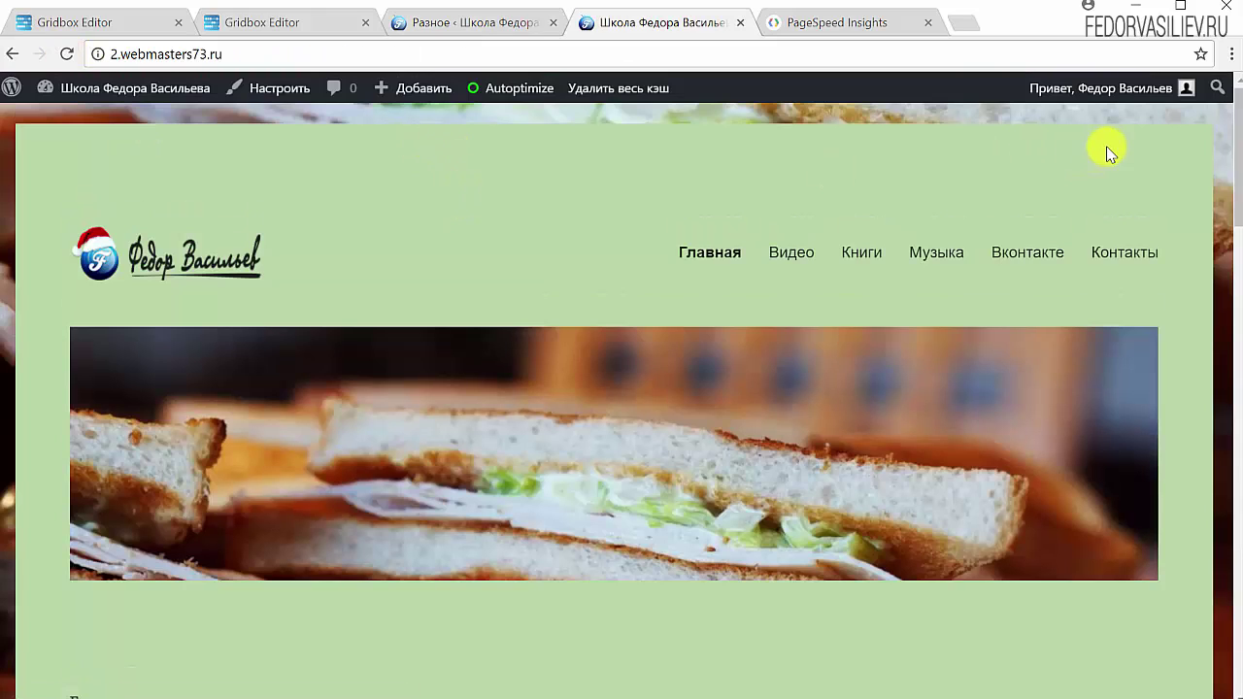
mouse_move(1156, 88)
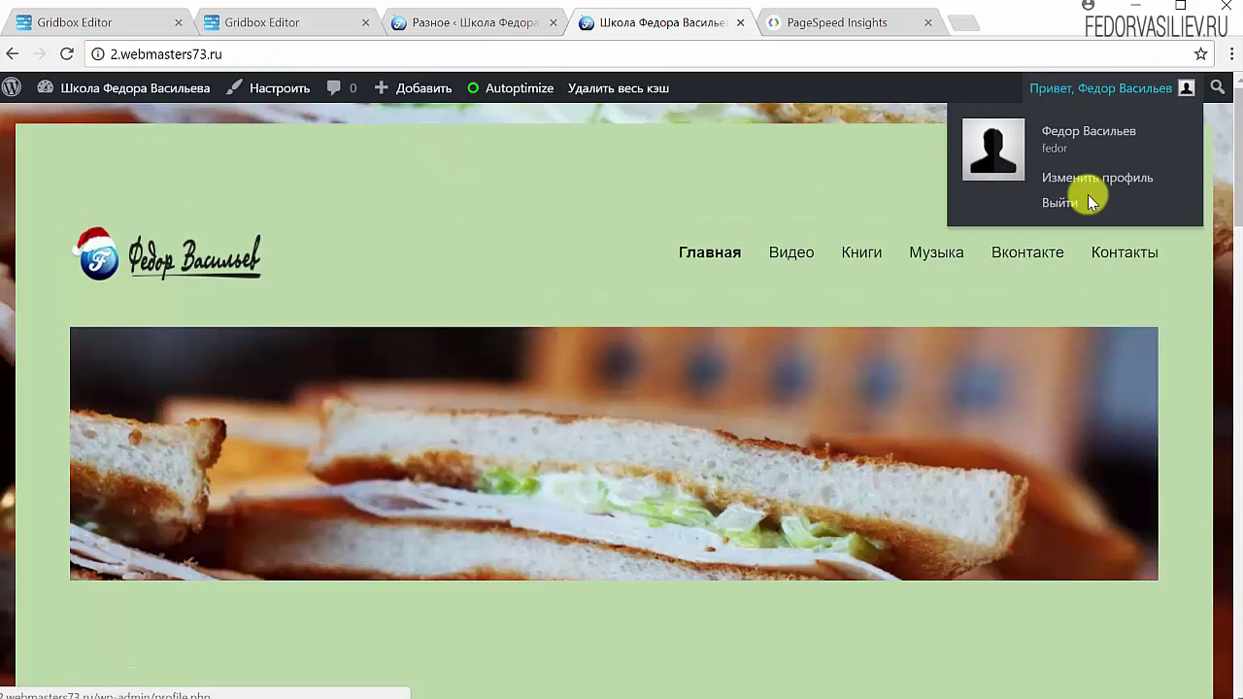
click(1069, 197)
key(ctrl+shift+Tab)
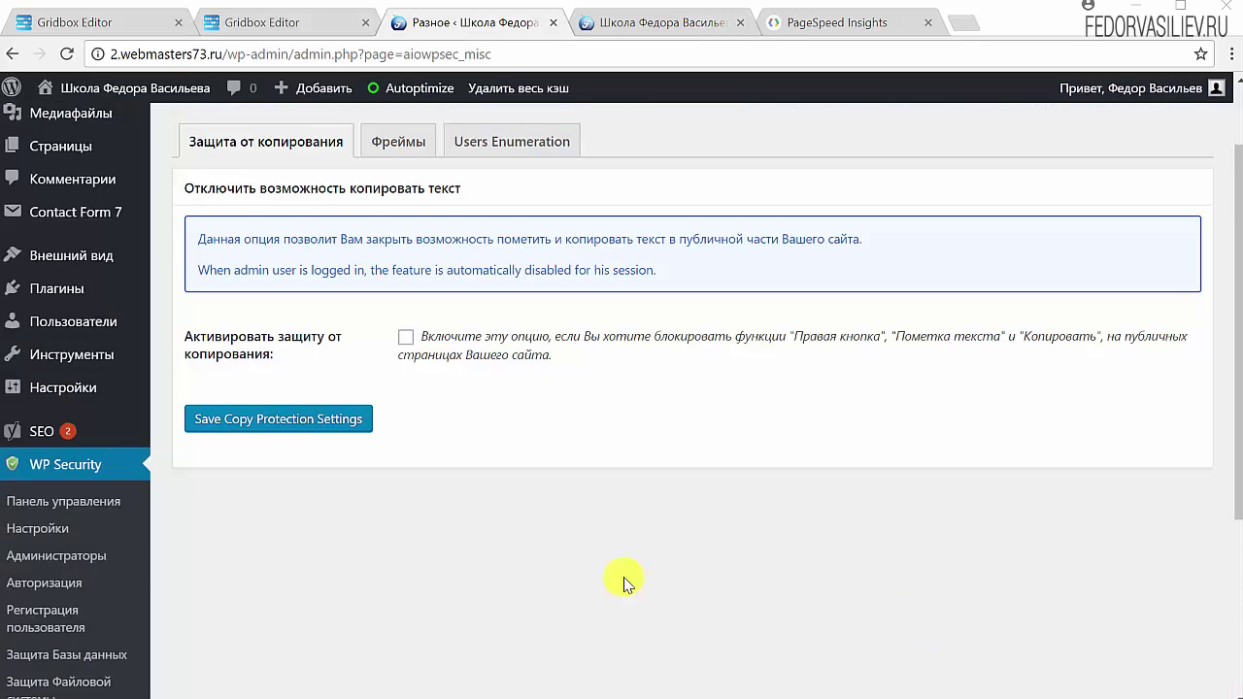
Scroll through the public home page showing the 'демо сайт' and 'тест' posts.
scroll(624, 582, up, 1)
scroll(249, 360, down, 2)
scroll(250, 365, up, 2)
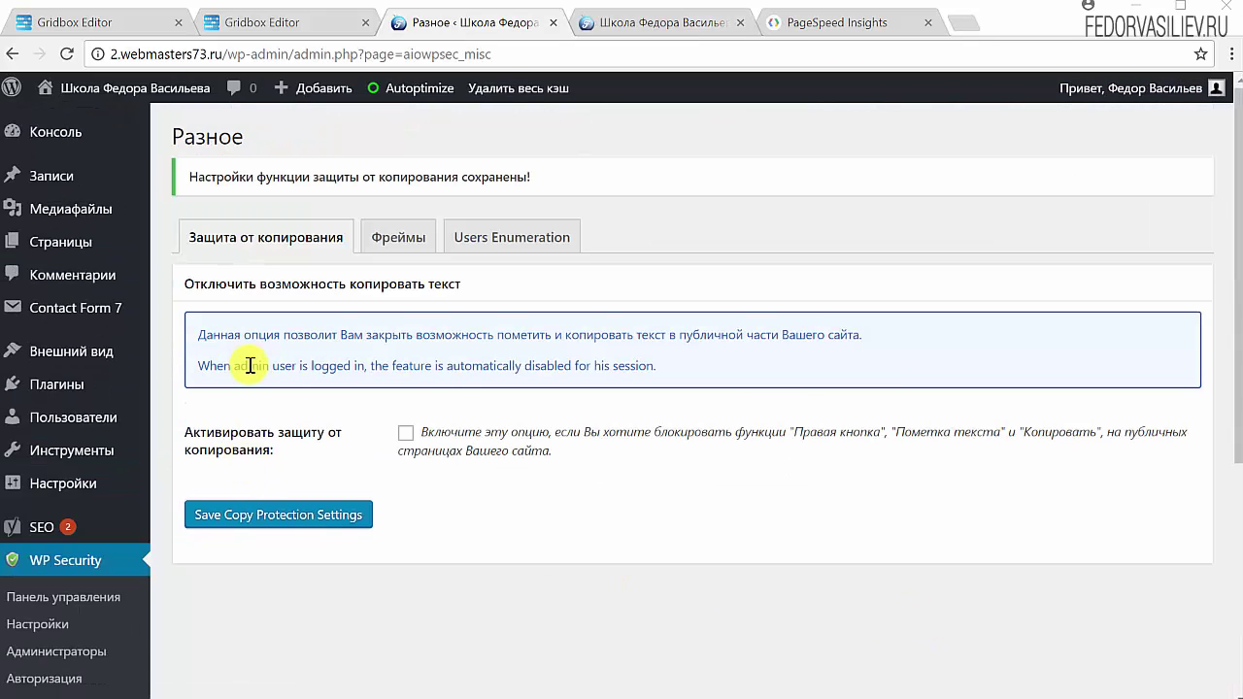
scroll(254, 359, down, 1)
mouse_move(56, 388)
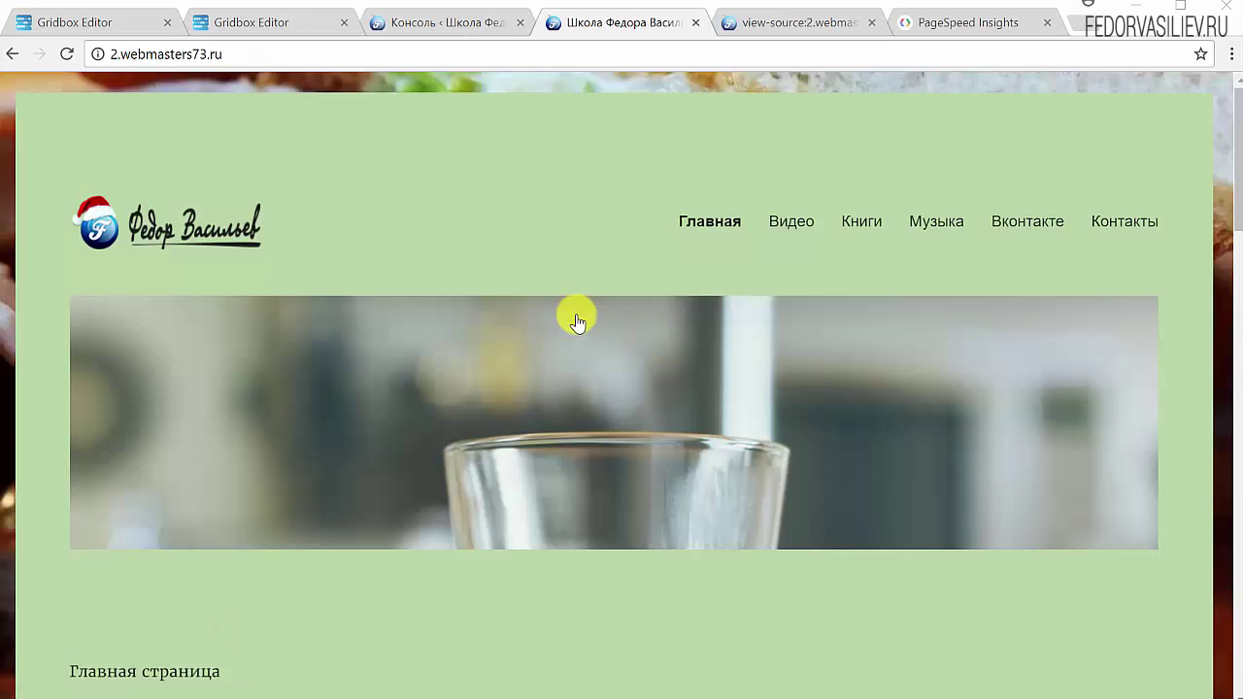
scroll(478, 190, down, 6)
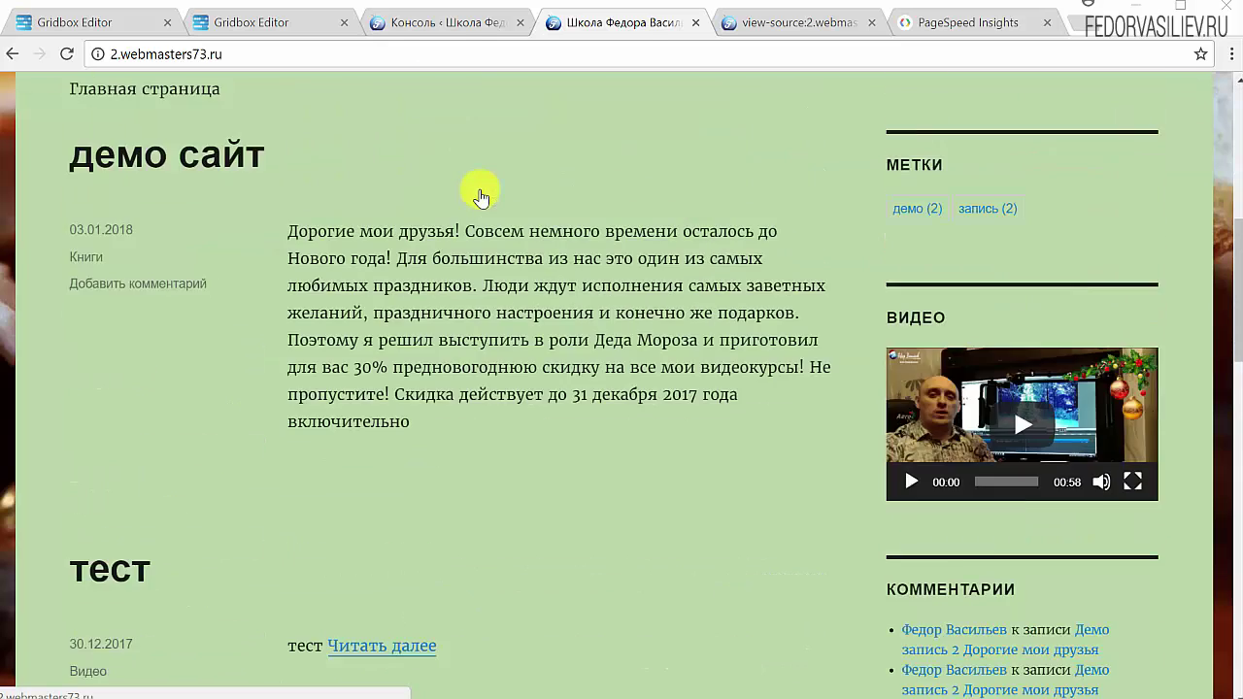
scroll(471, 191, up, 6)
View the home page source, confirm the closing WP-Super-Cache cached-page comment, then close the source.
right_click(421, 139)
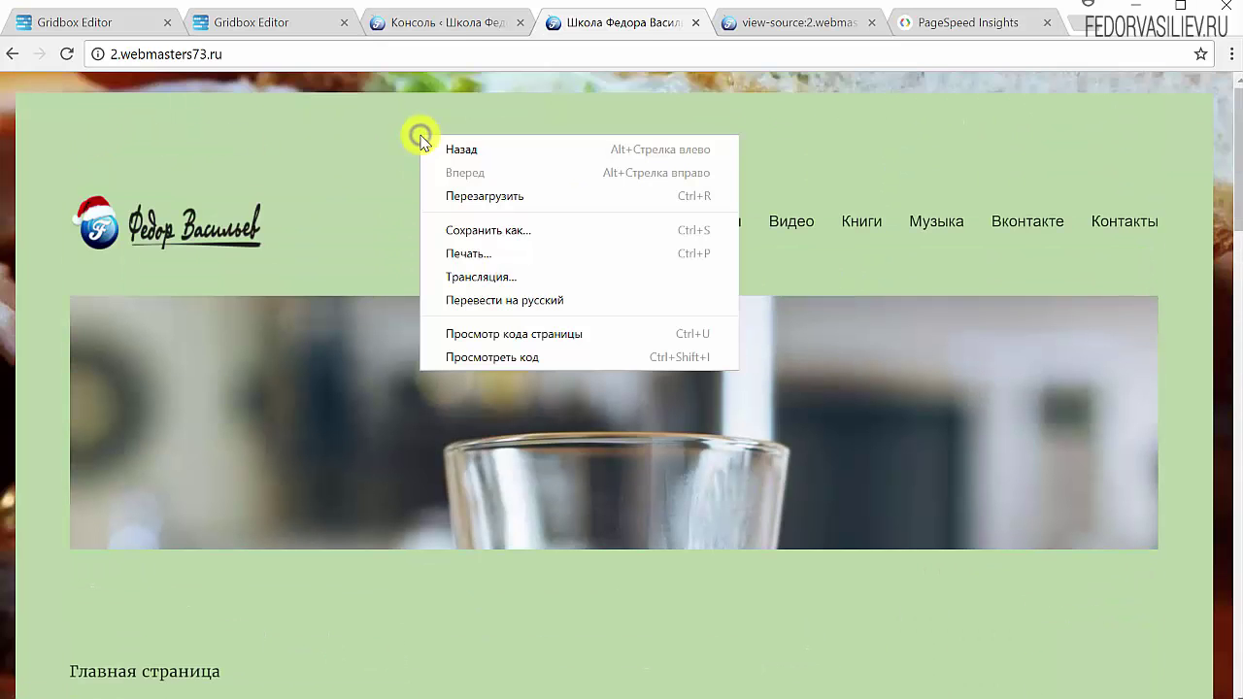
click(548, 334)
drag(1235, 107, 1193, 676)
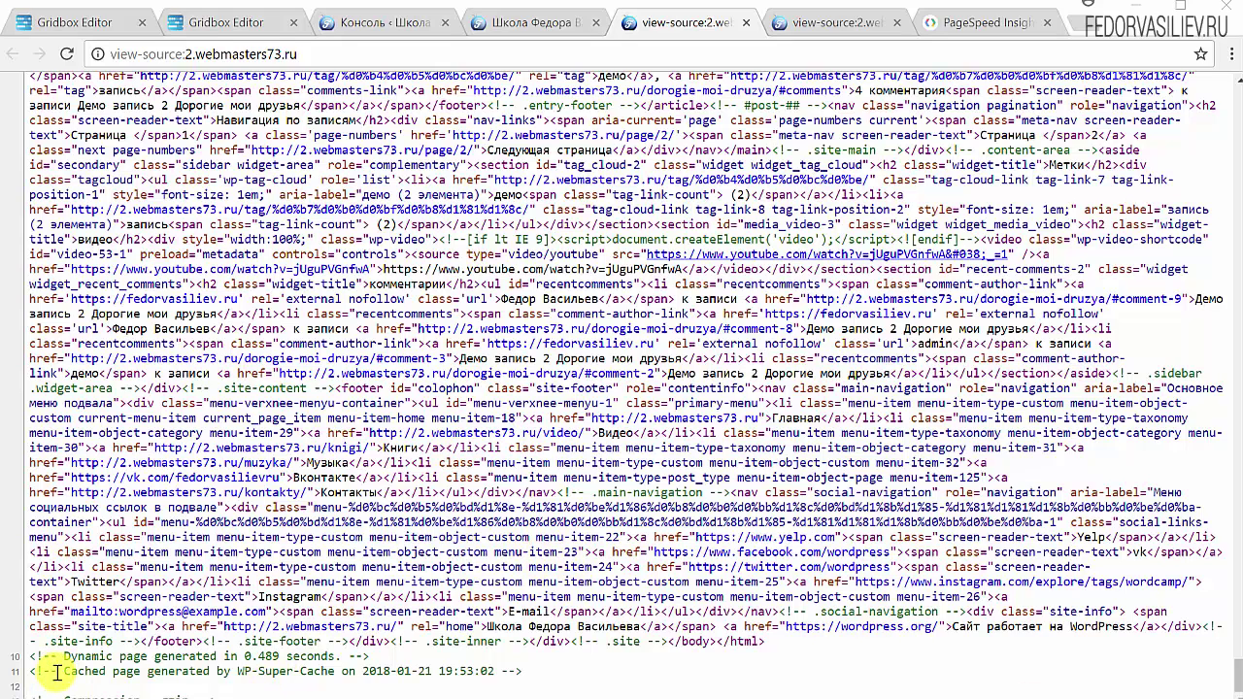
drag(53, 670, 547, 669)
drag(243, 692, 36, 695)
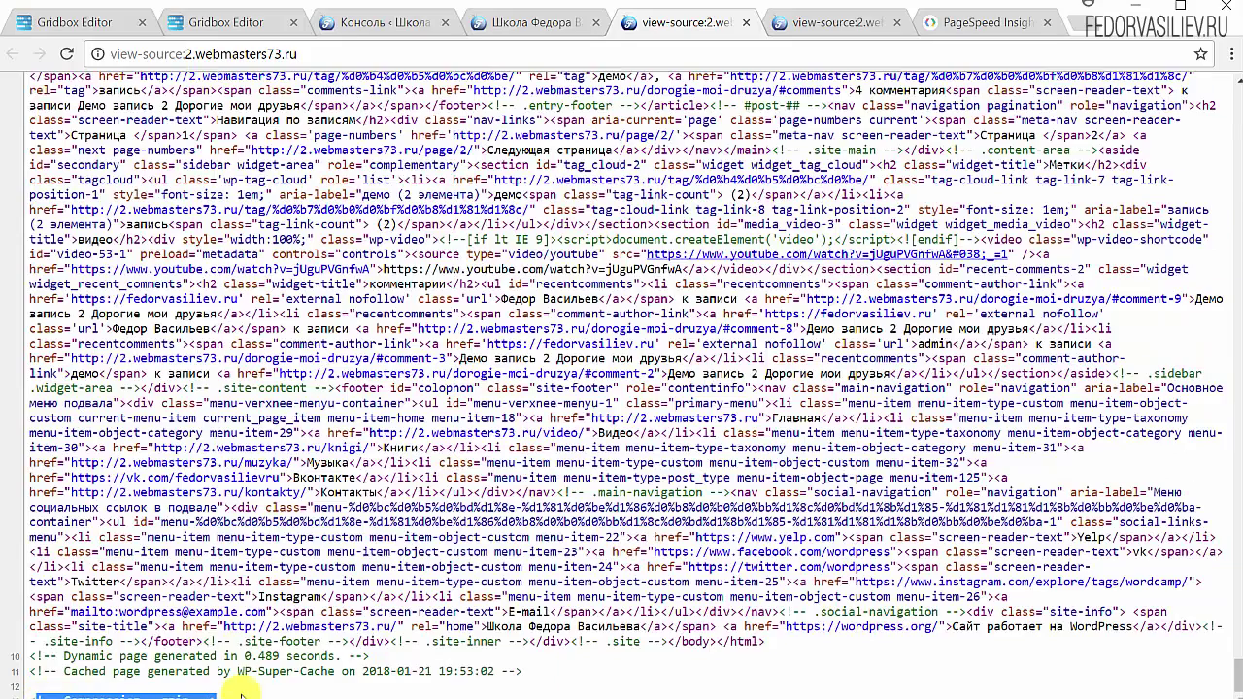
drag(241, 695, 11, 672)
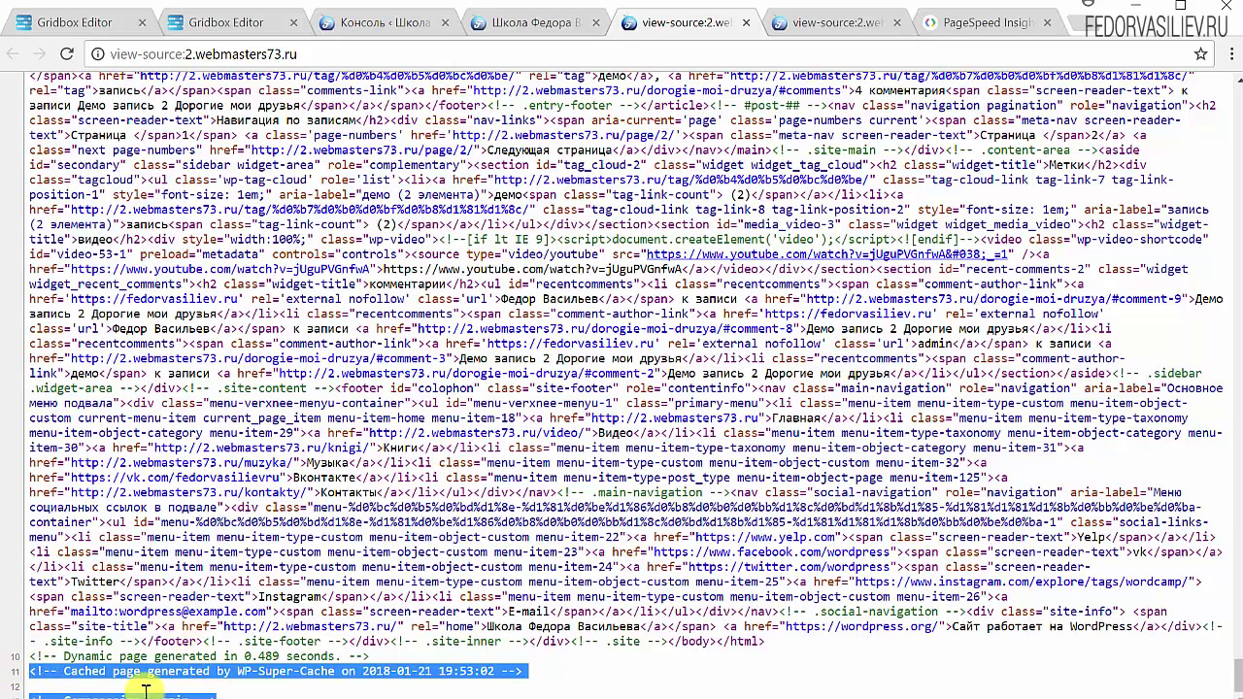
key(ctrl+w)
key(ctrl+w)
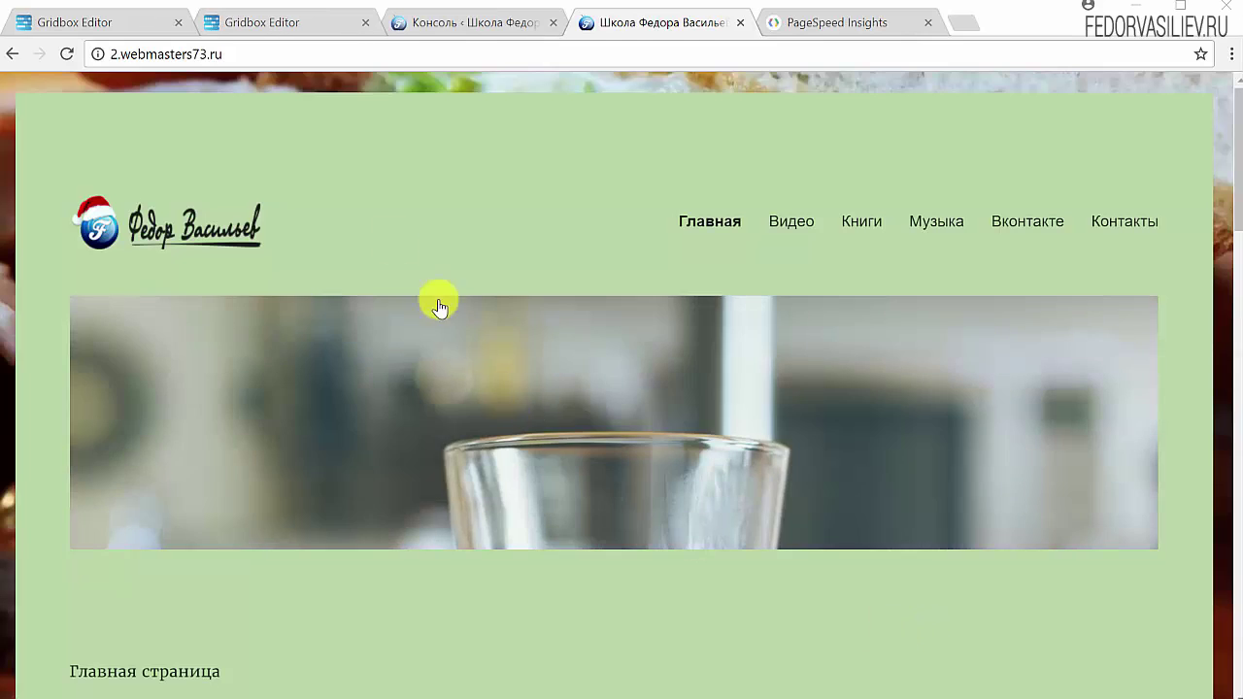
right_click(166, 60)
key(ctrl+c)
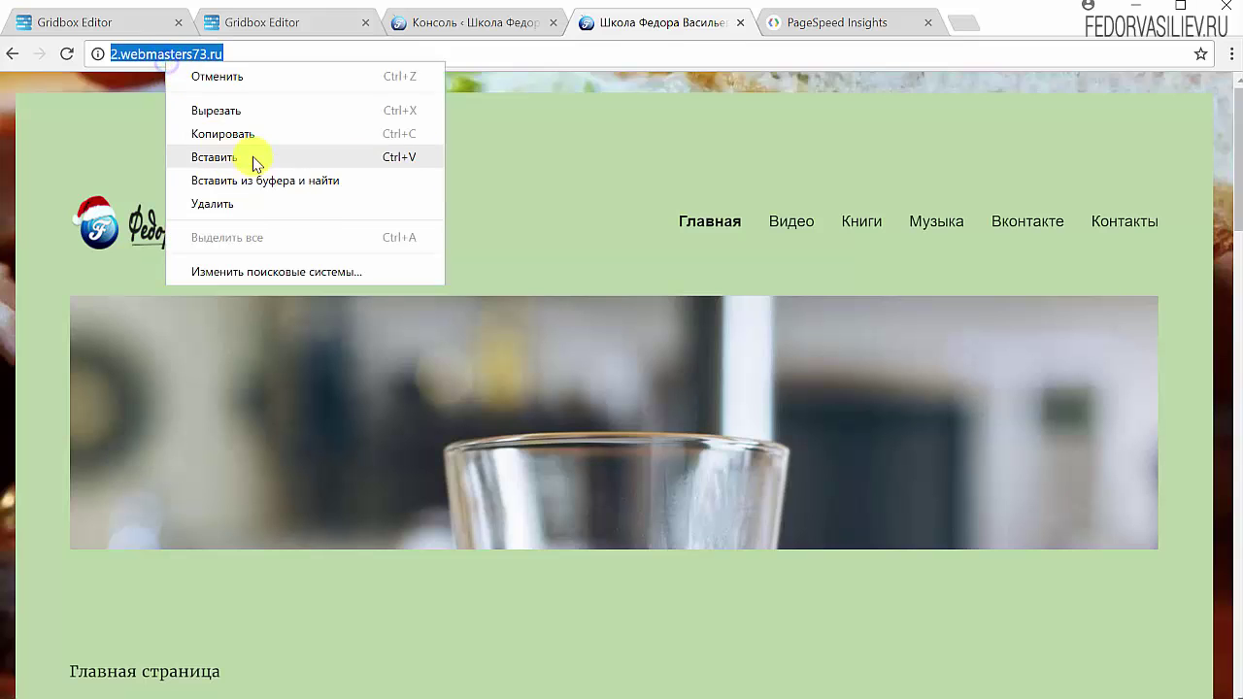
click(254, 133)
click(798, 28)
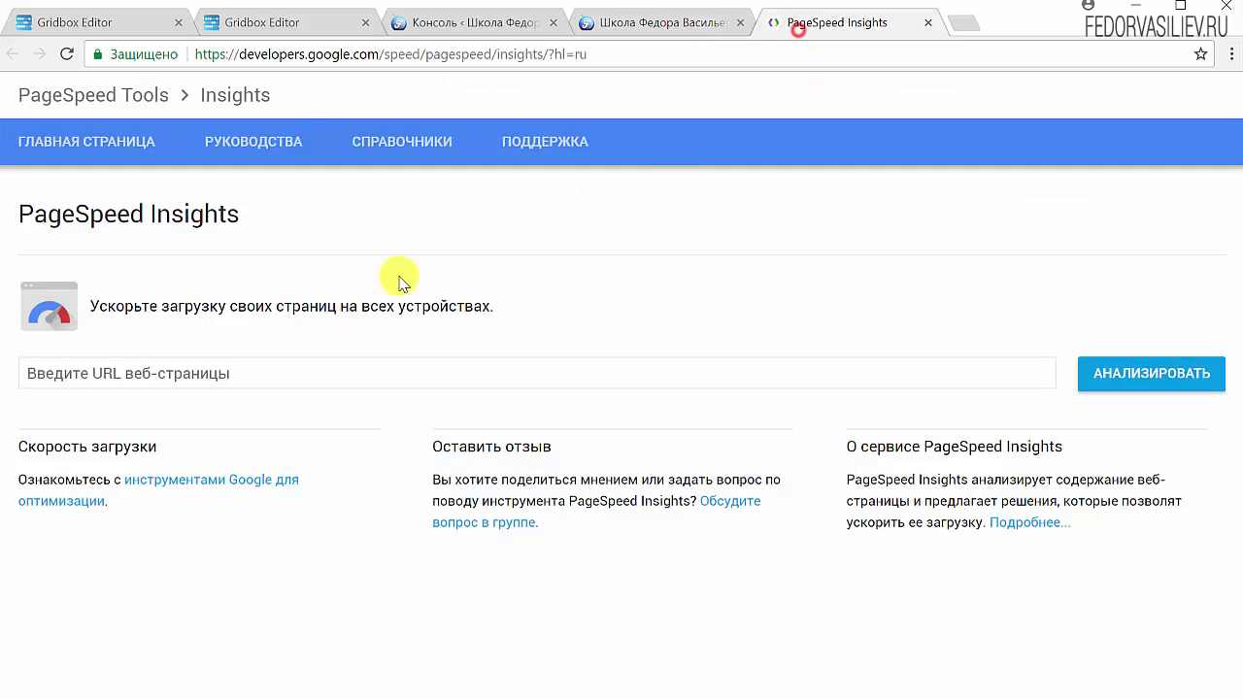
click(197, 375)
right_click(197, 375)
click(255, 490)
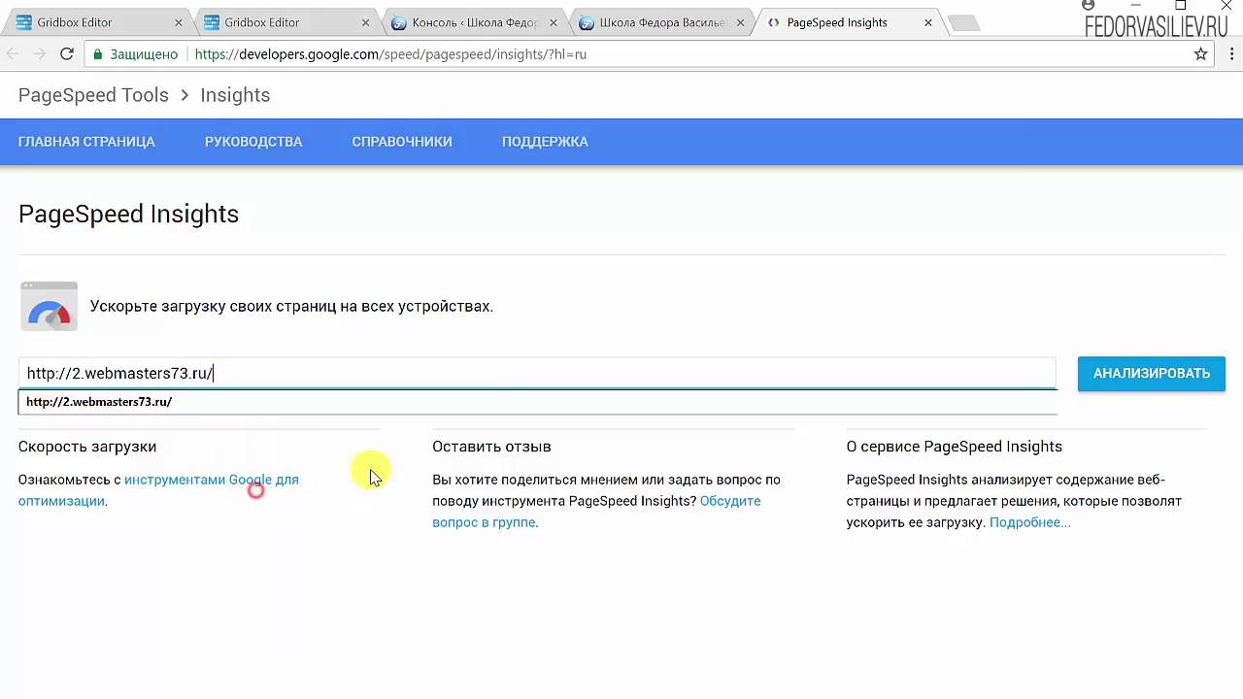
click(1104, 369)
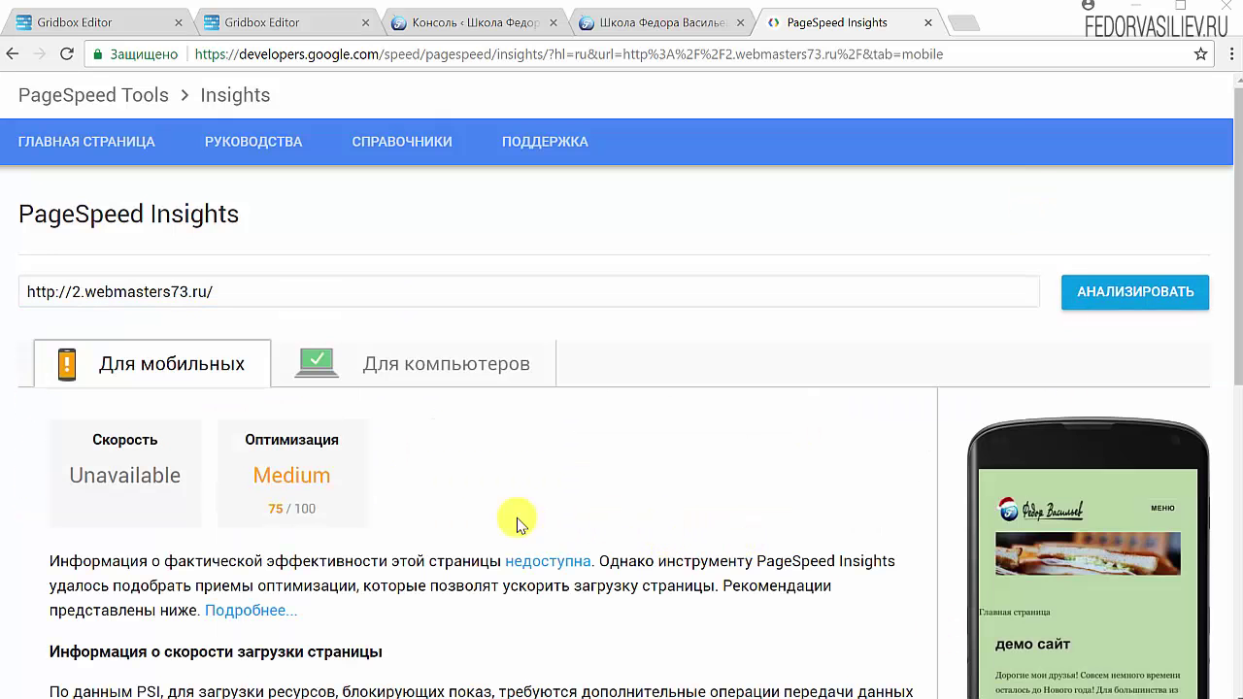
scroll(406, 446, down, 1)
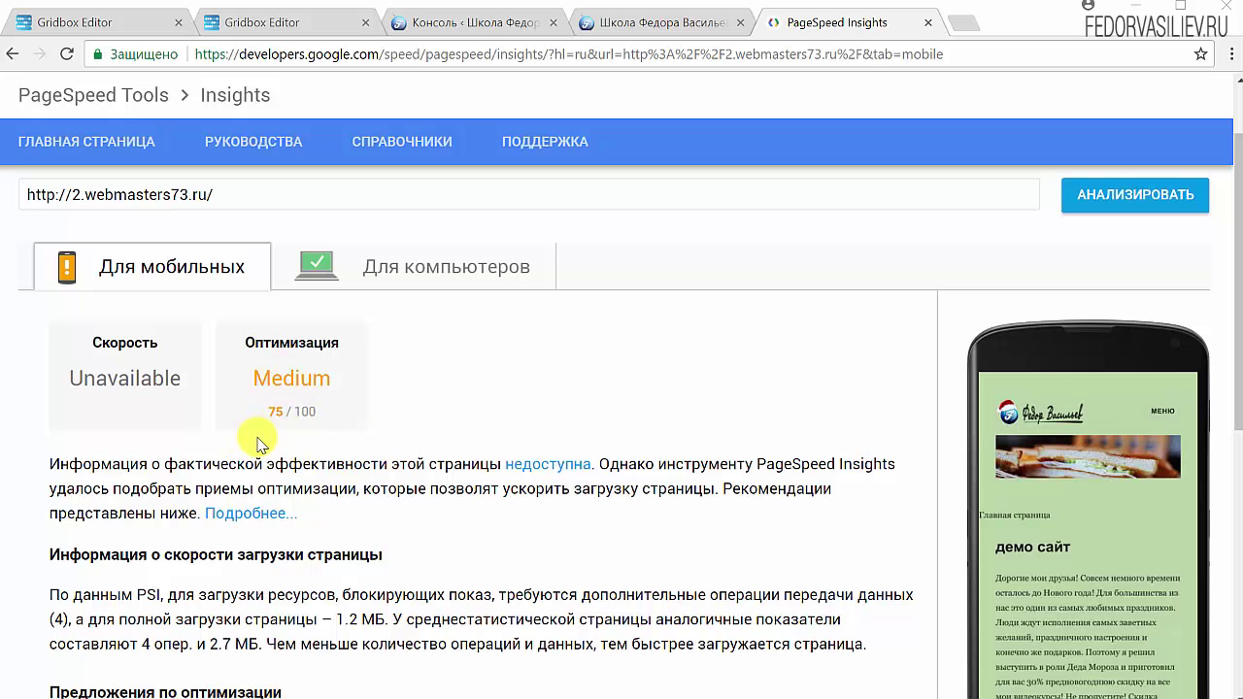
click(387, 283)
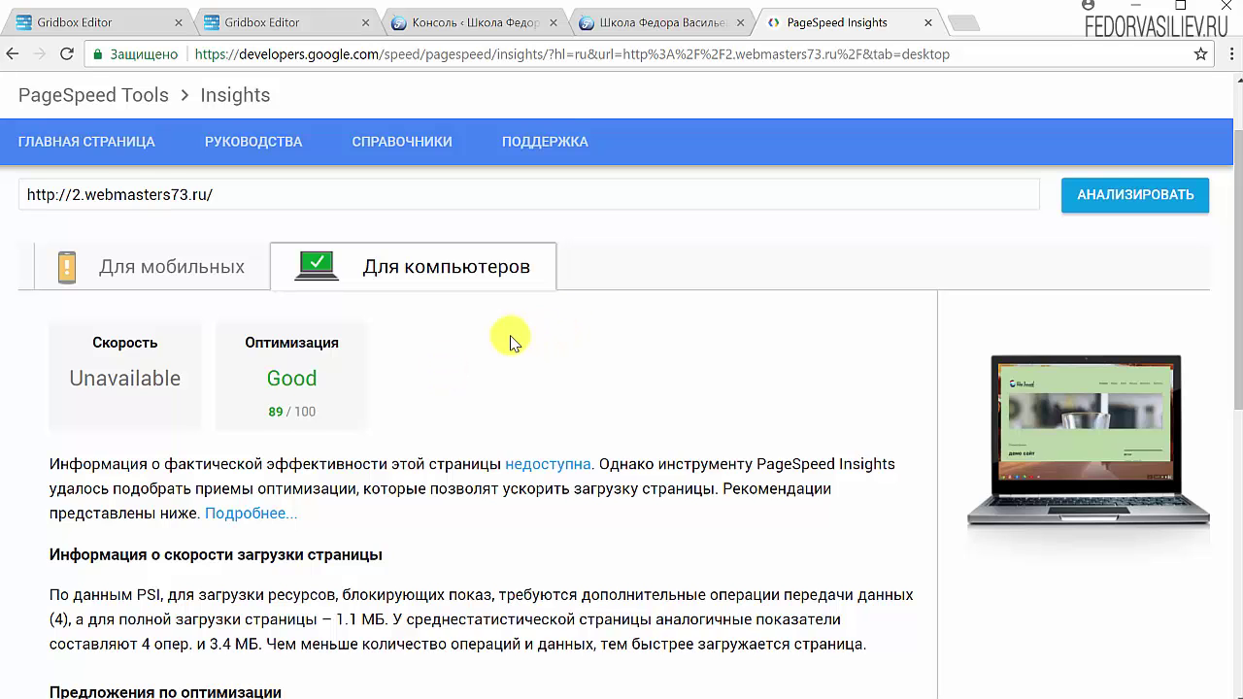
click(650, 22)
click(523, 28)
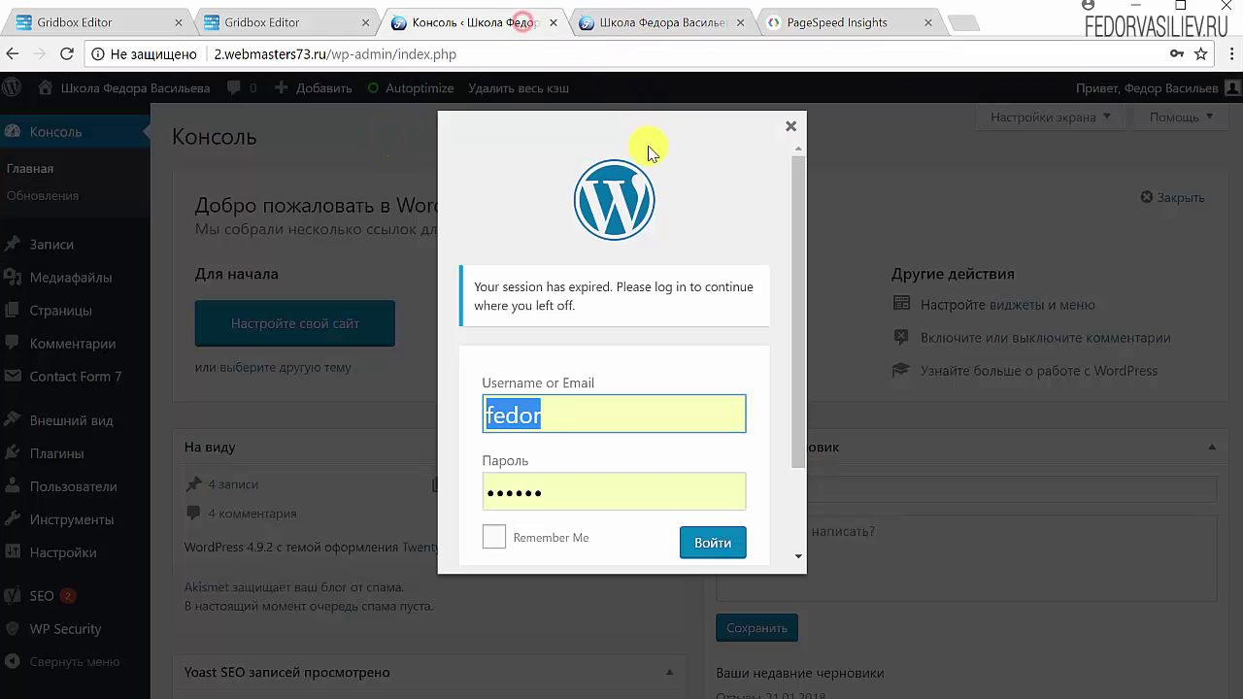
click(638, 27)
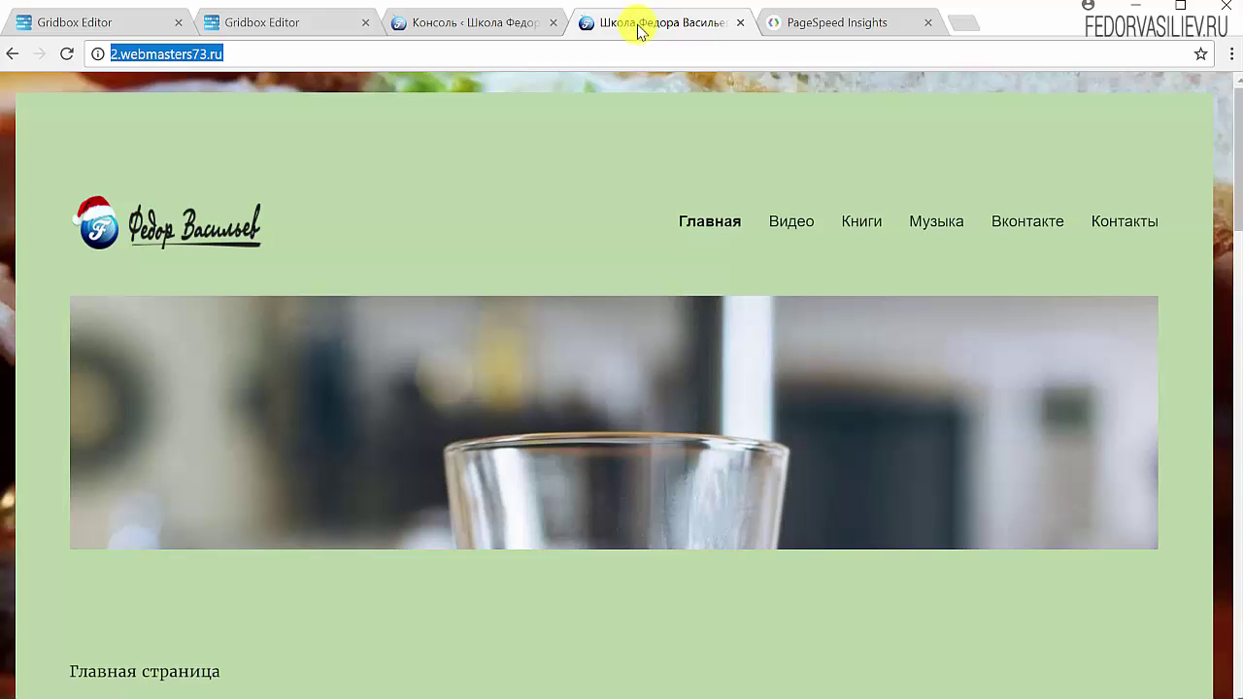
click(794, 24)
scroll(244, 365, up, 1)
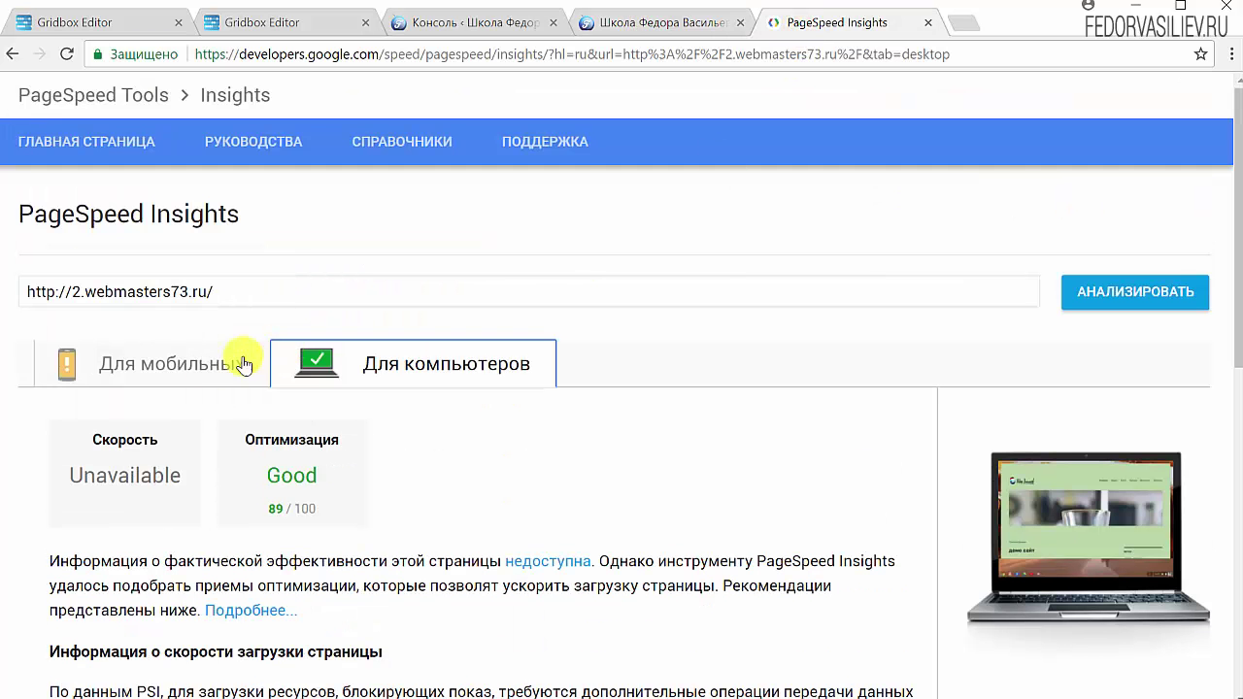
drag(222, 292, 6, 297)
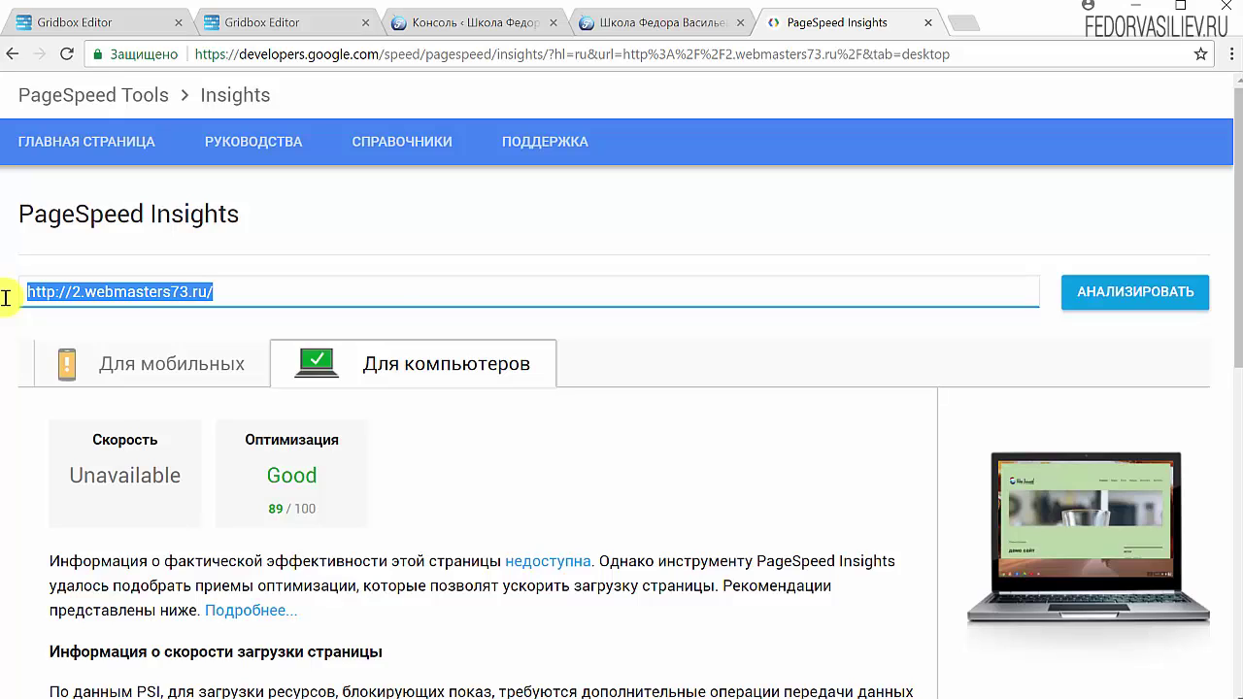
click(629, 224)
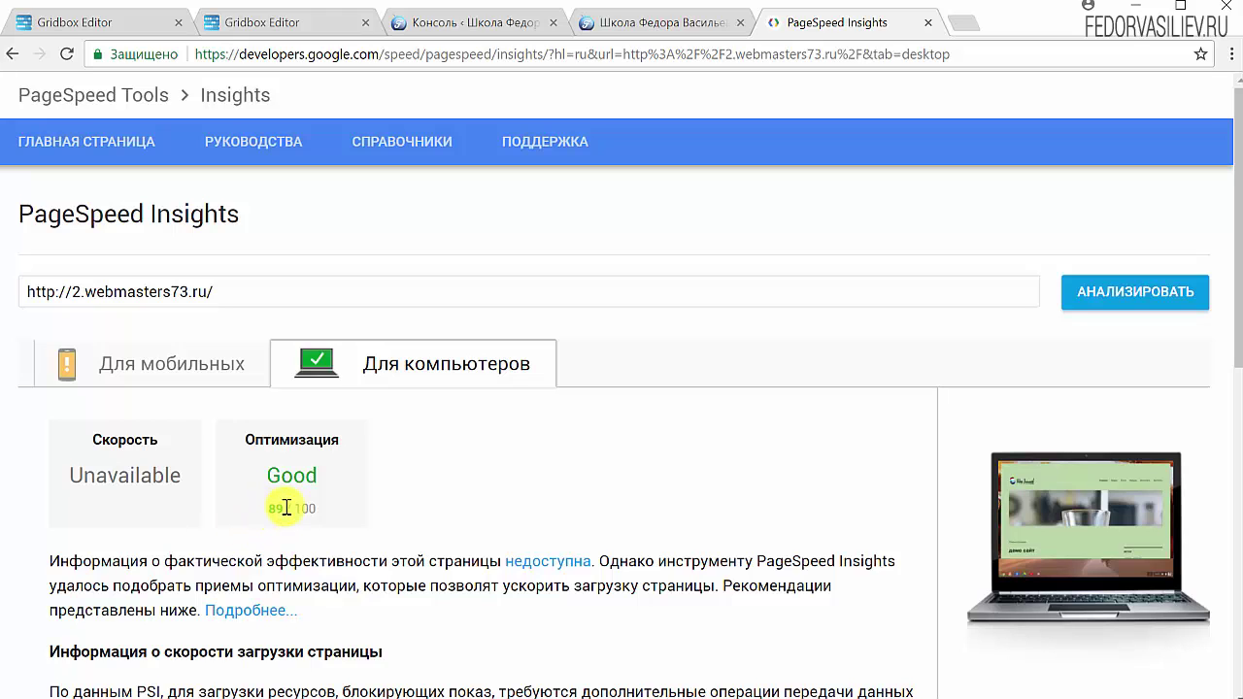
click(133, 377)
click(407, 363)
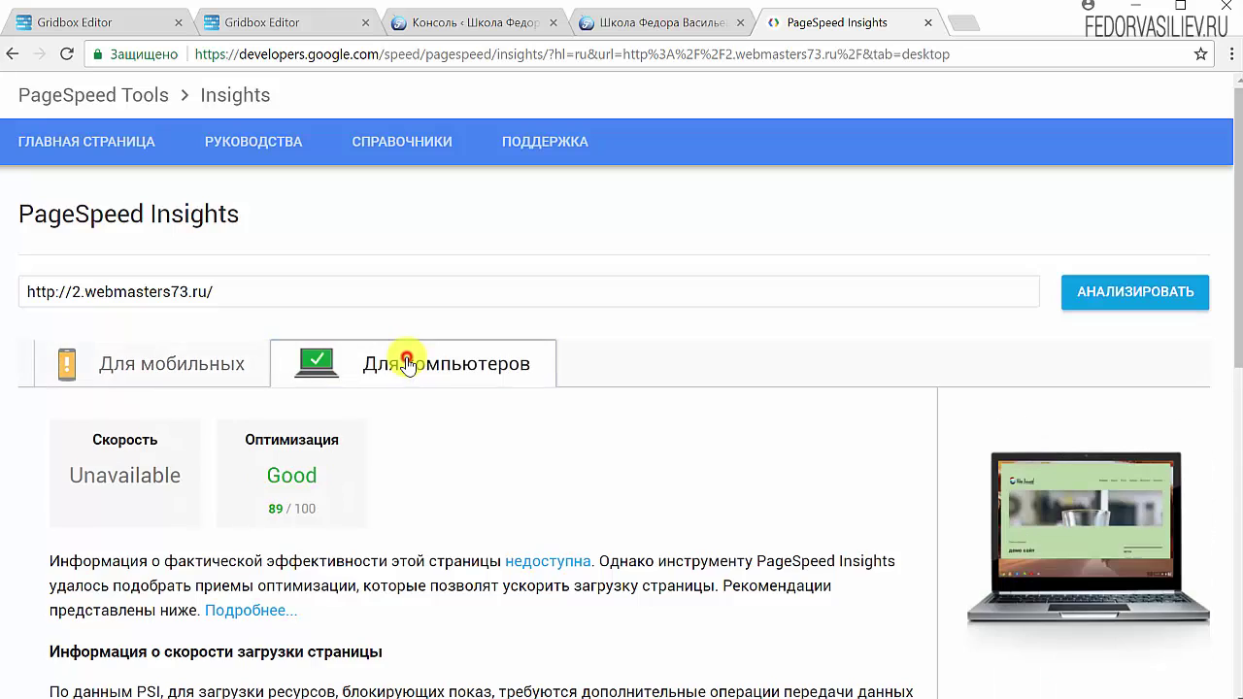
scroll(437, 361, down, 3)
scroll(194, 524, down, 1)
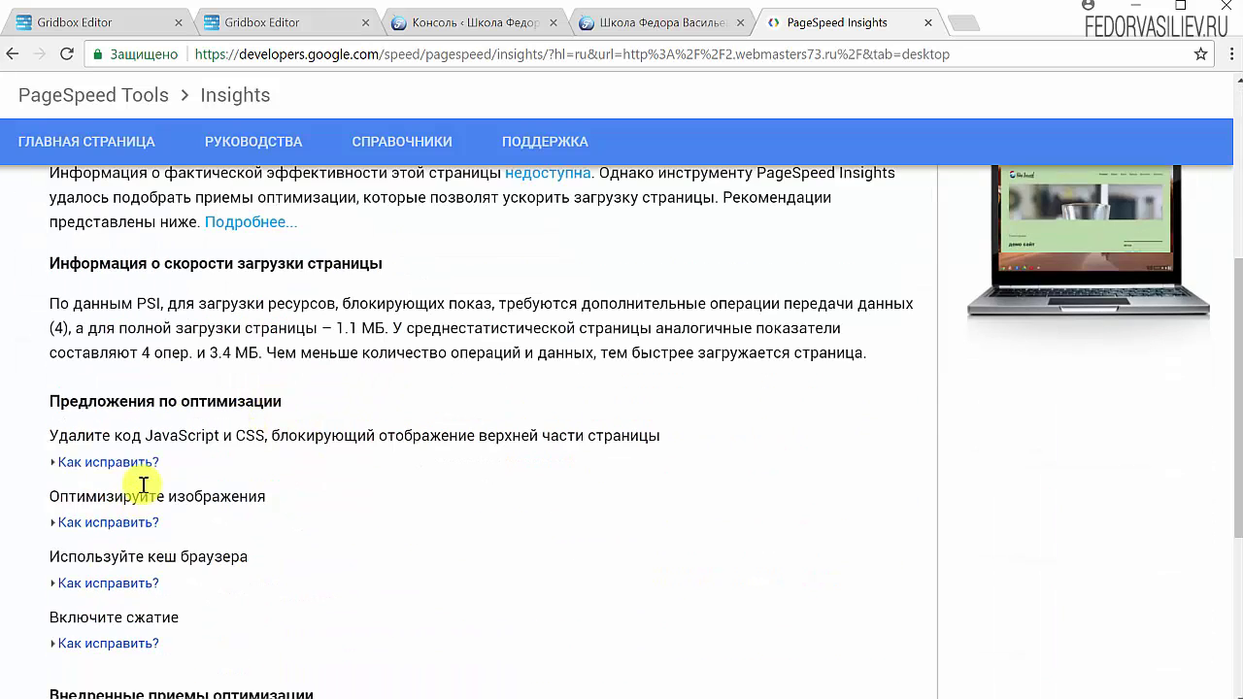
scroll(286, 369, down, 2)
scroll(291, 369, up, 4)
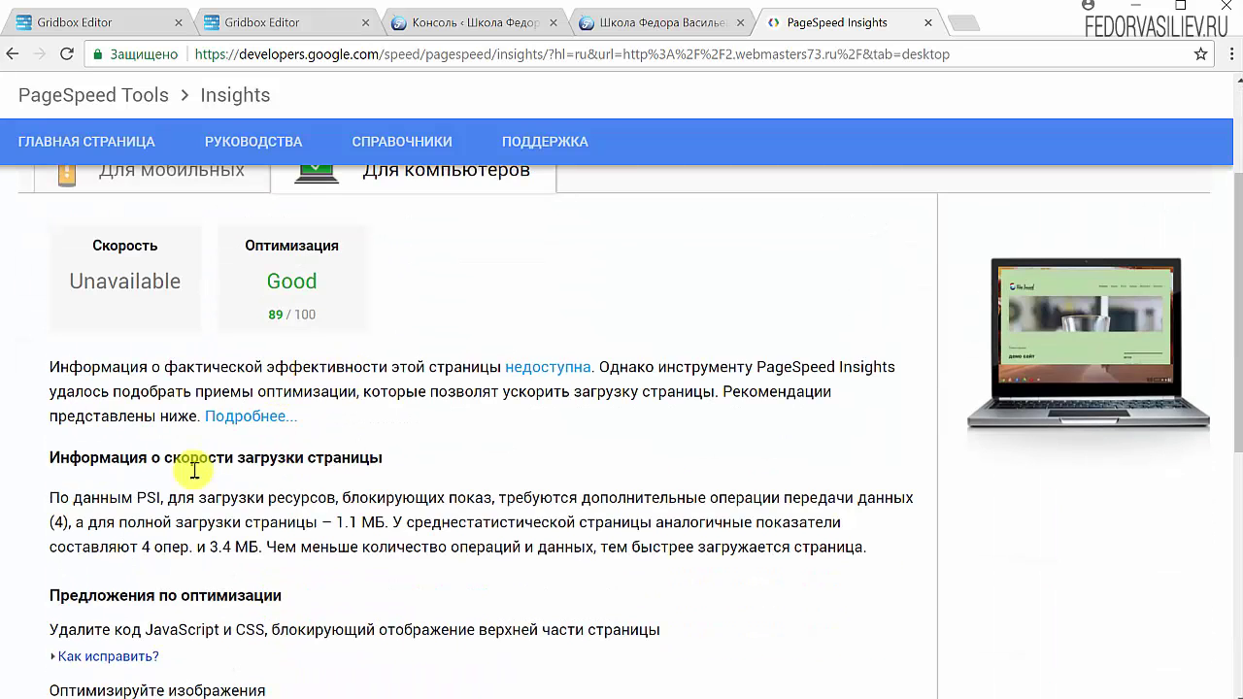
scroll(173, 457, down, 4)
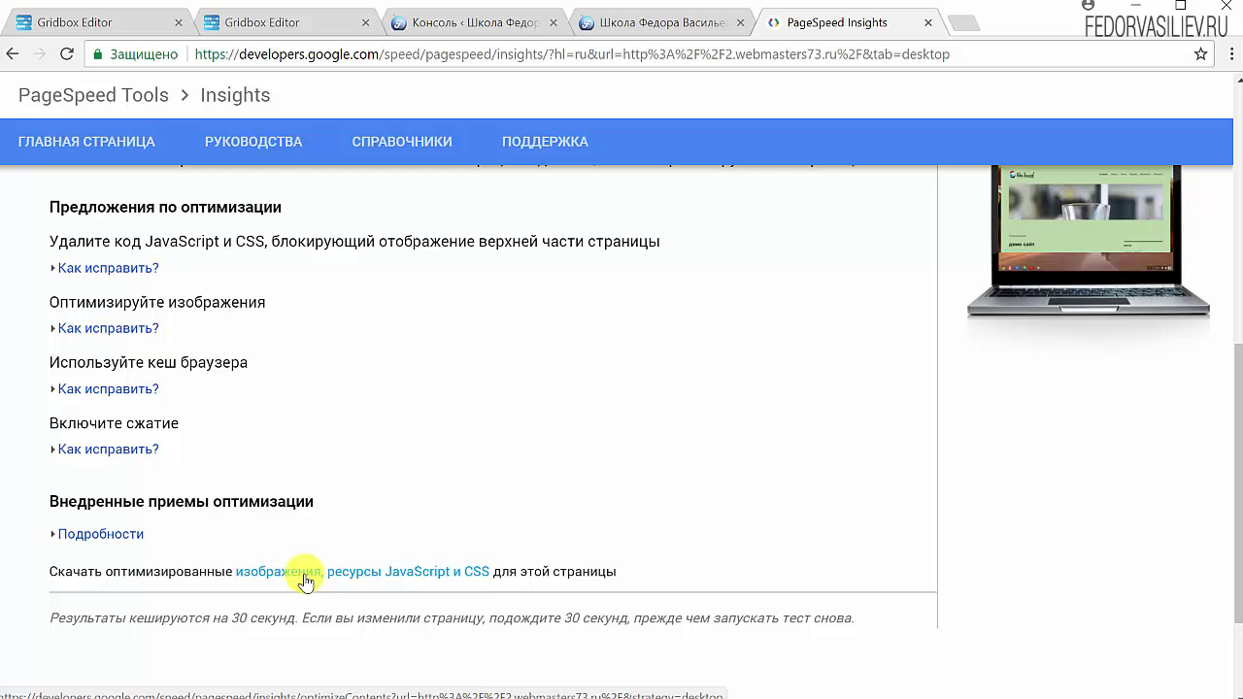
Bring up the fedorvasiliev.ru home page with its 'Landing Page на лету' course banner.
scroll(304, 581, up, 6)
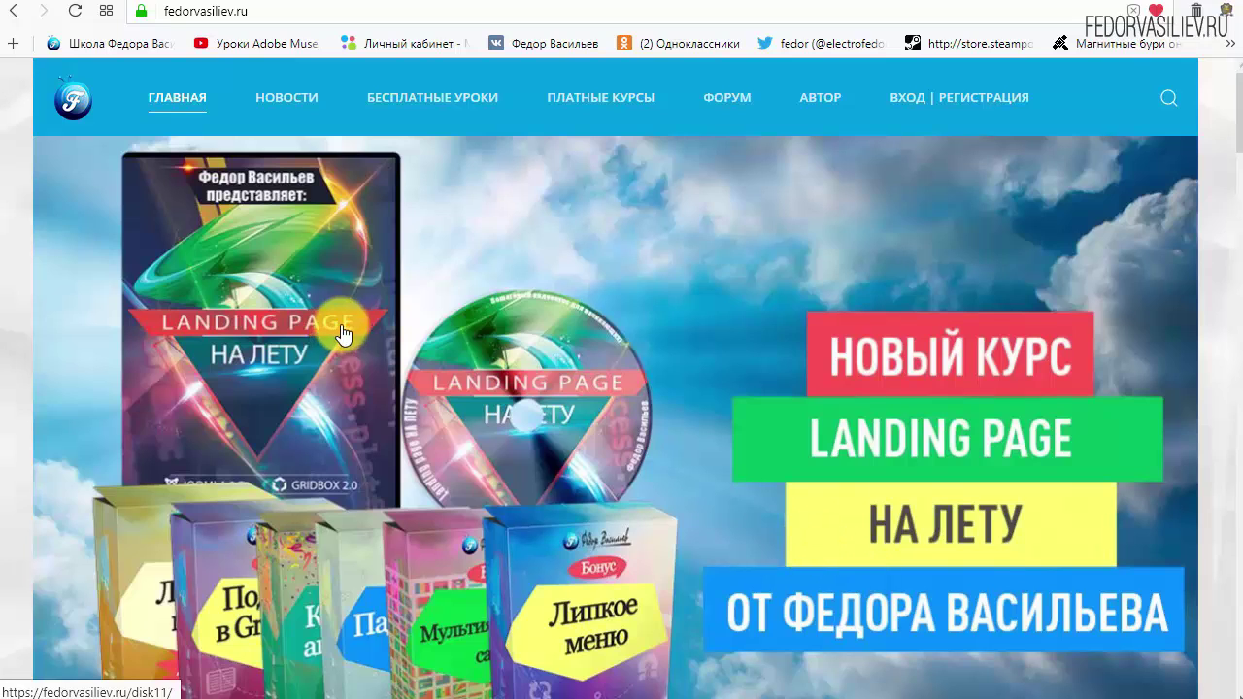
mouse_move(244, 78)
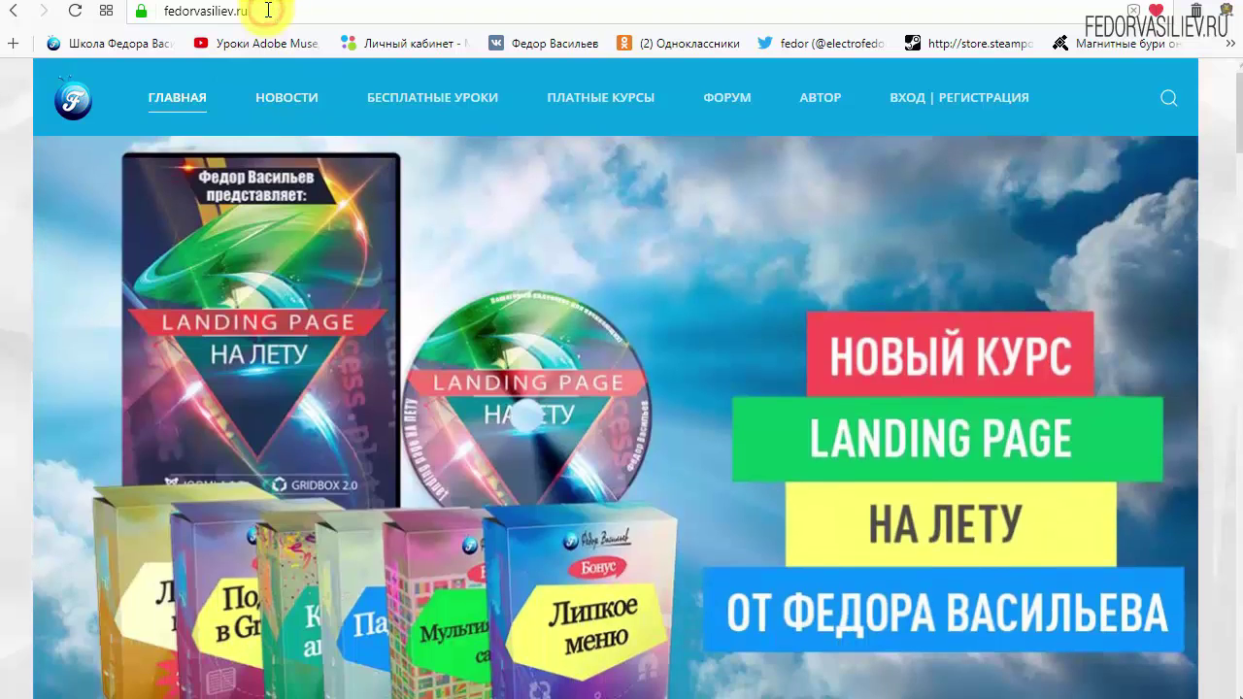
click(268, 9)
click(249, 12)
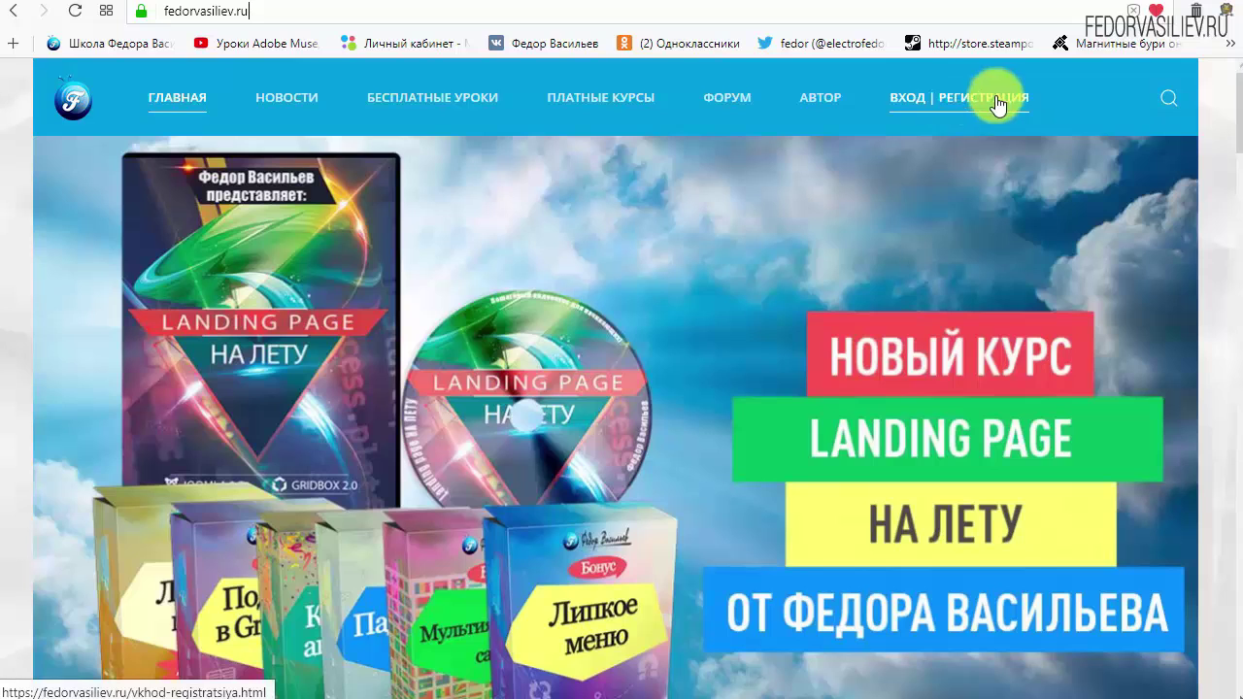
Open the fedorvasiliev.ru login page and go to the new-account registration form.
click(916, 101)
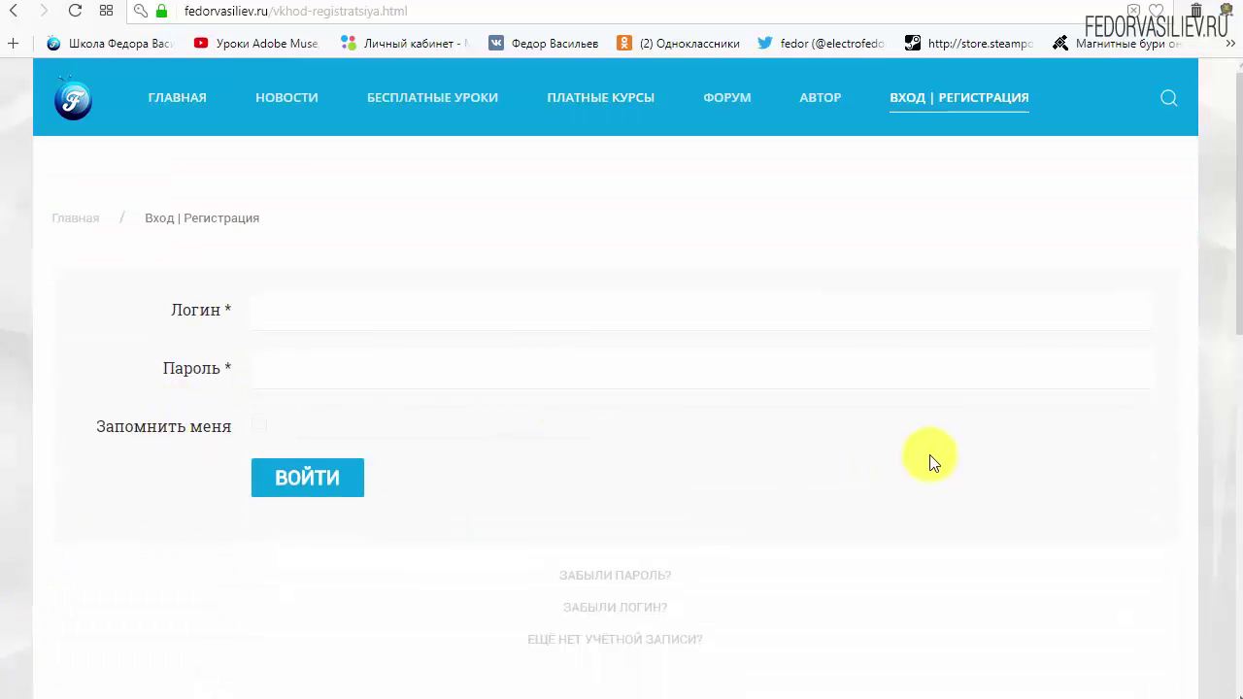
scroll(922, 466, down, 1)
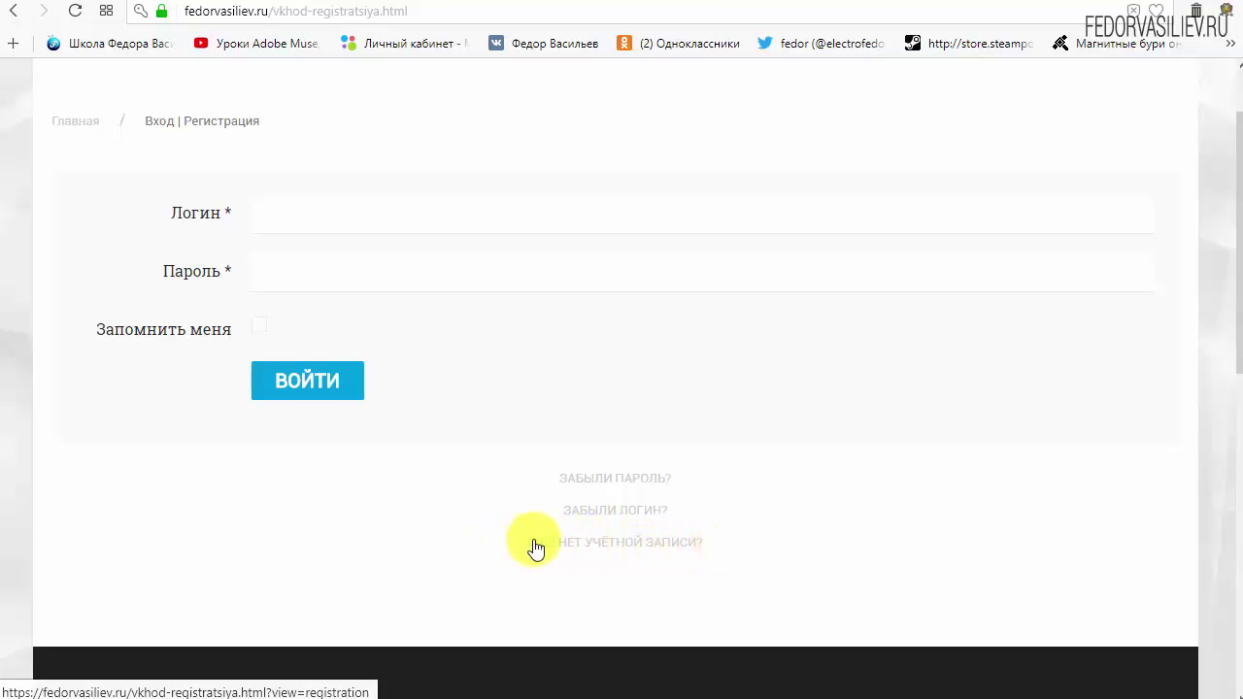
click(581, 542)
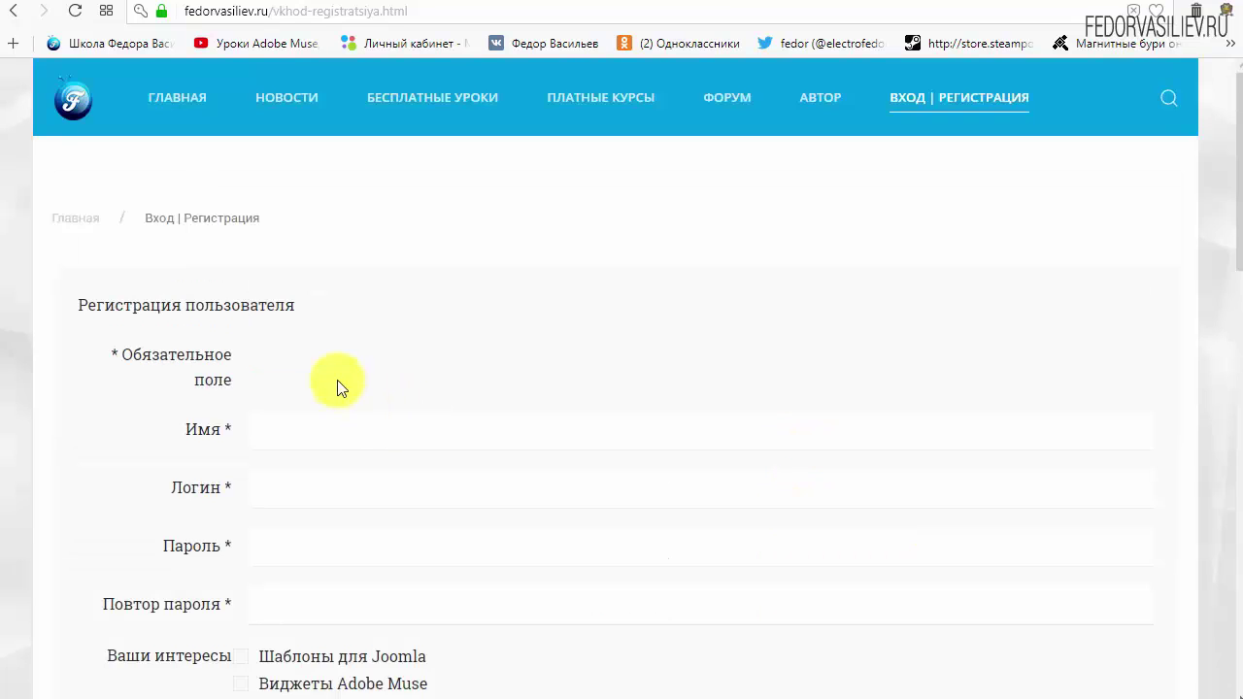
scroll(621, 256, down, 1)
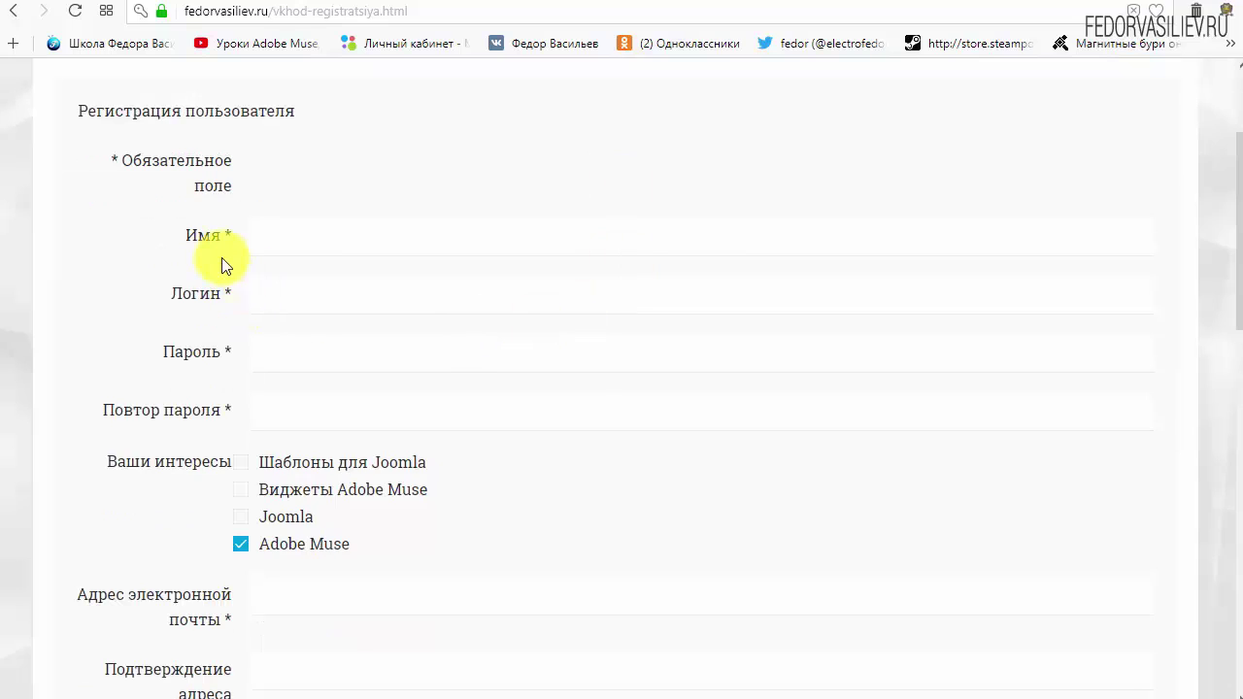
Fill in the name and login fields of the registration form.
click(332, 240)
text(w)
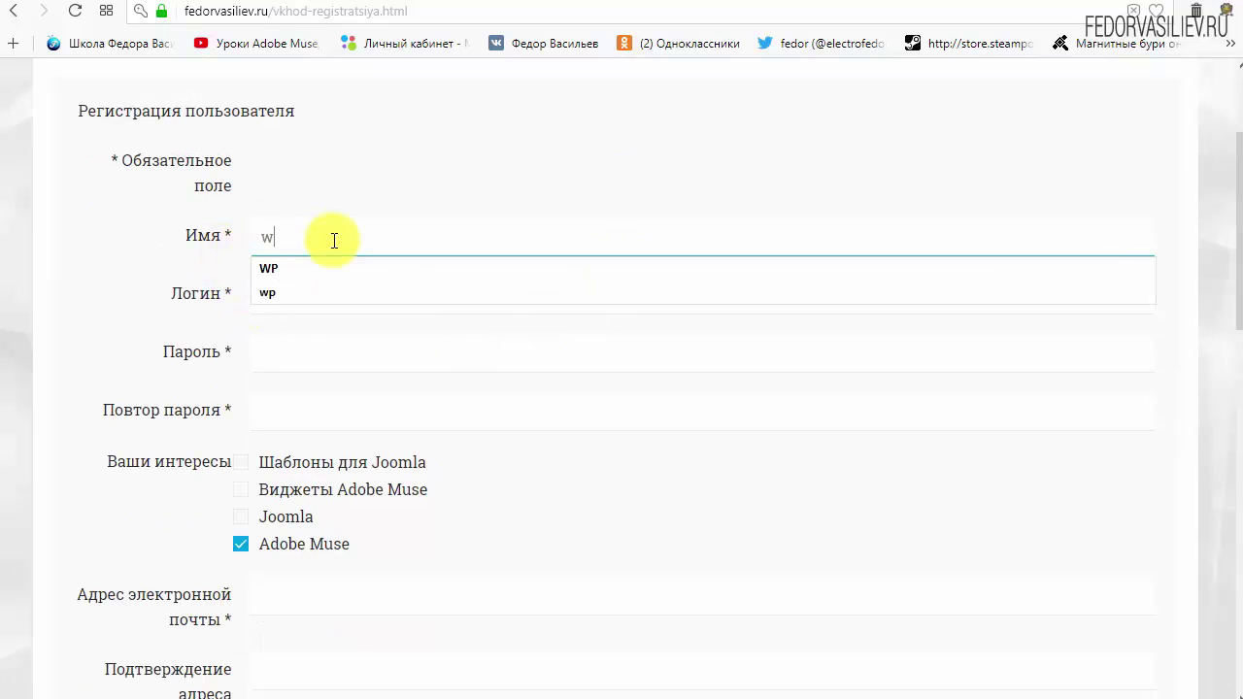
text(p)
click(357, 302)
text(w)
text(p)
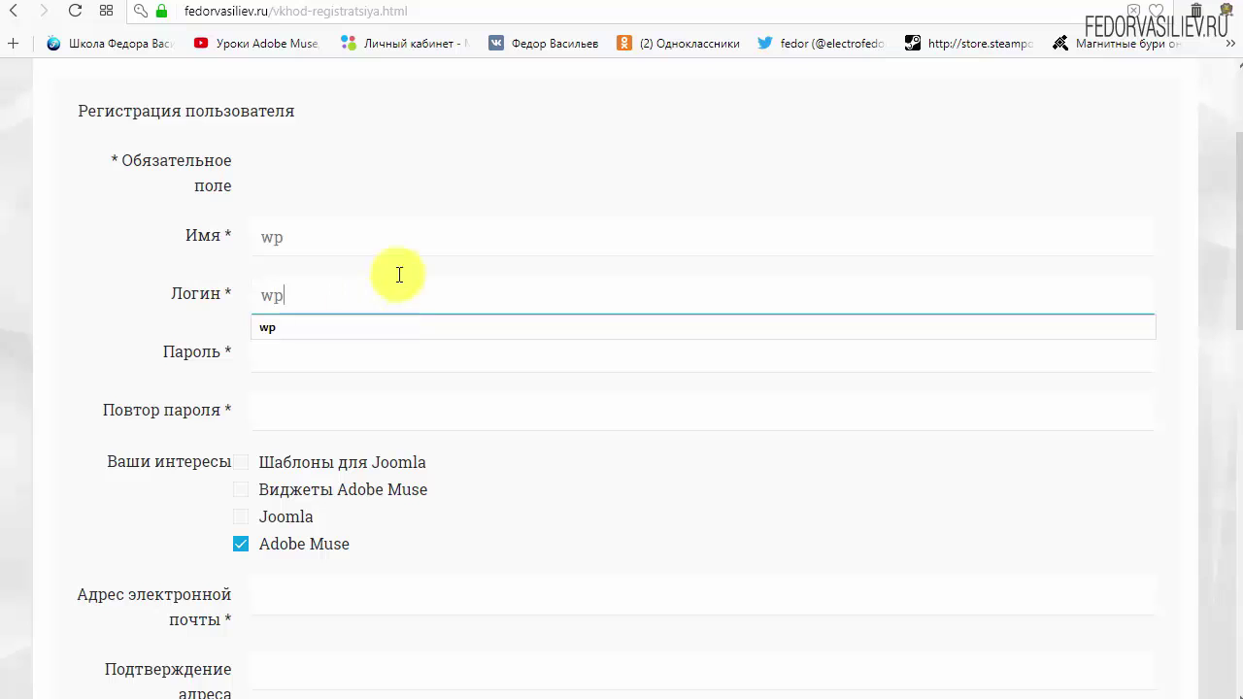
click(463, 156)
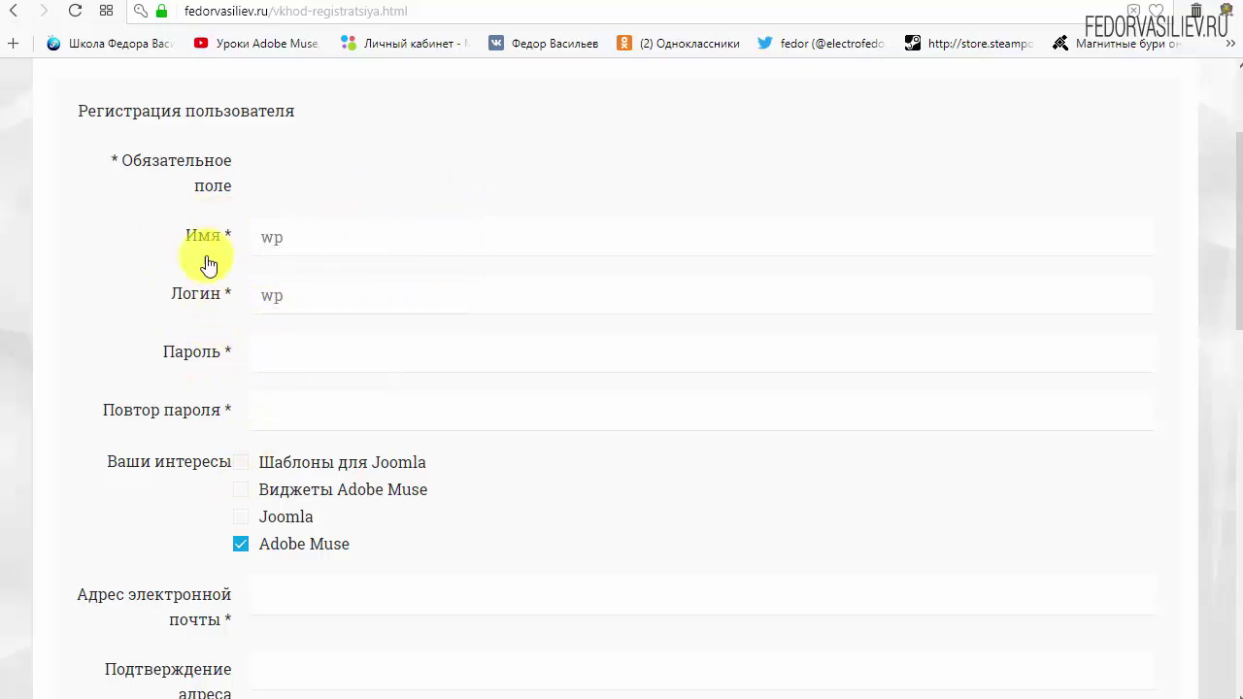
Enter the account password in both the Пароль and Повтор пароля fields.
click(291, 352)
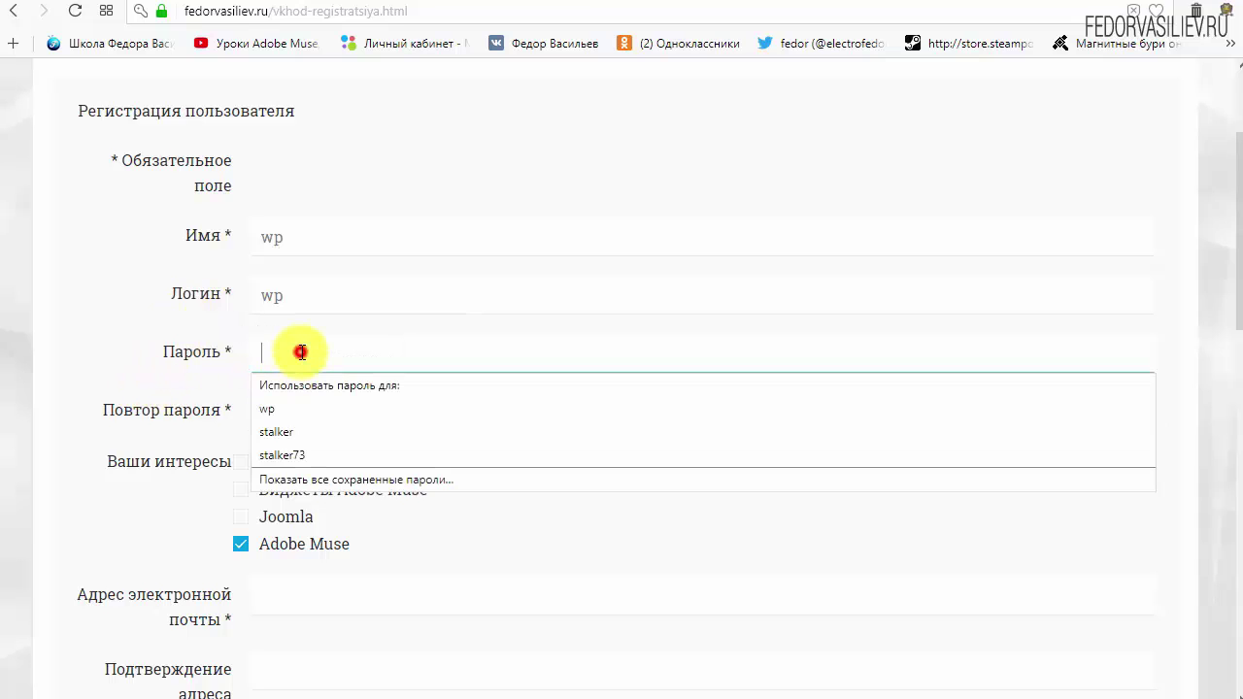
text(123456)
click(313, 410)
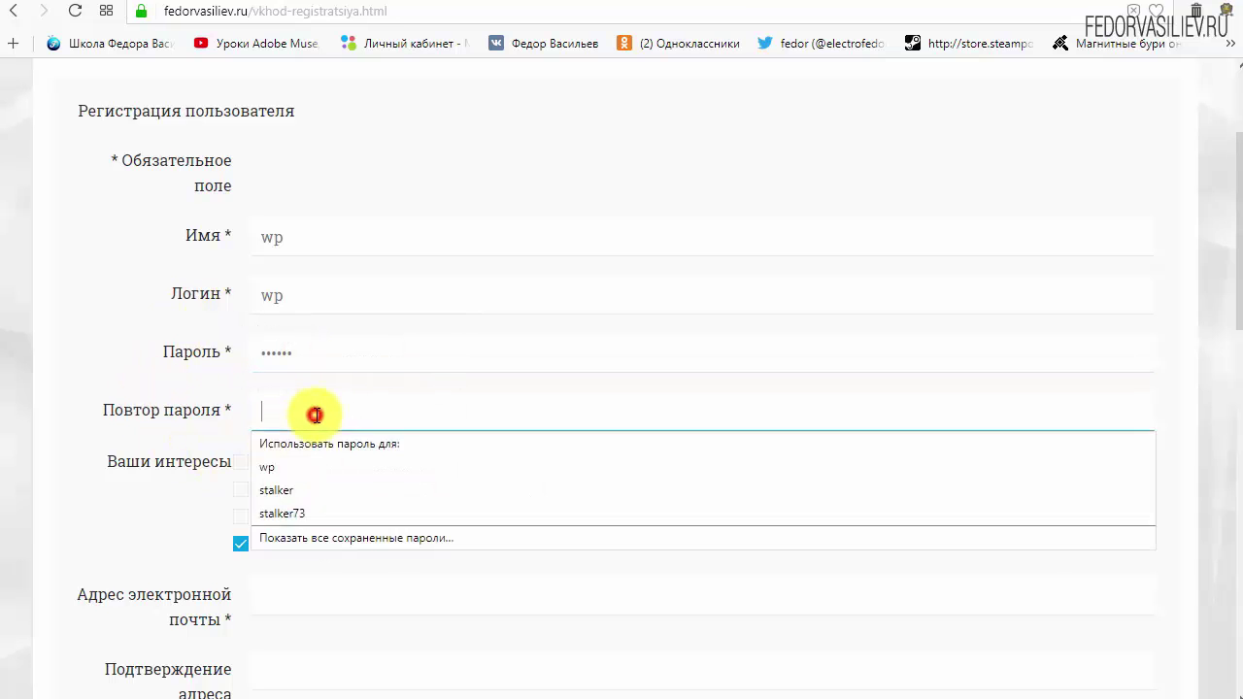
text(123456)
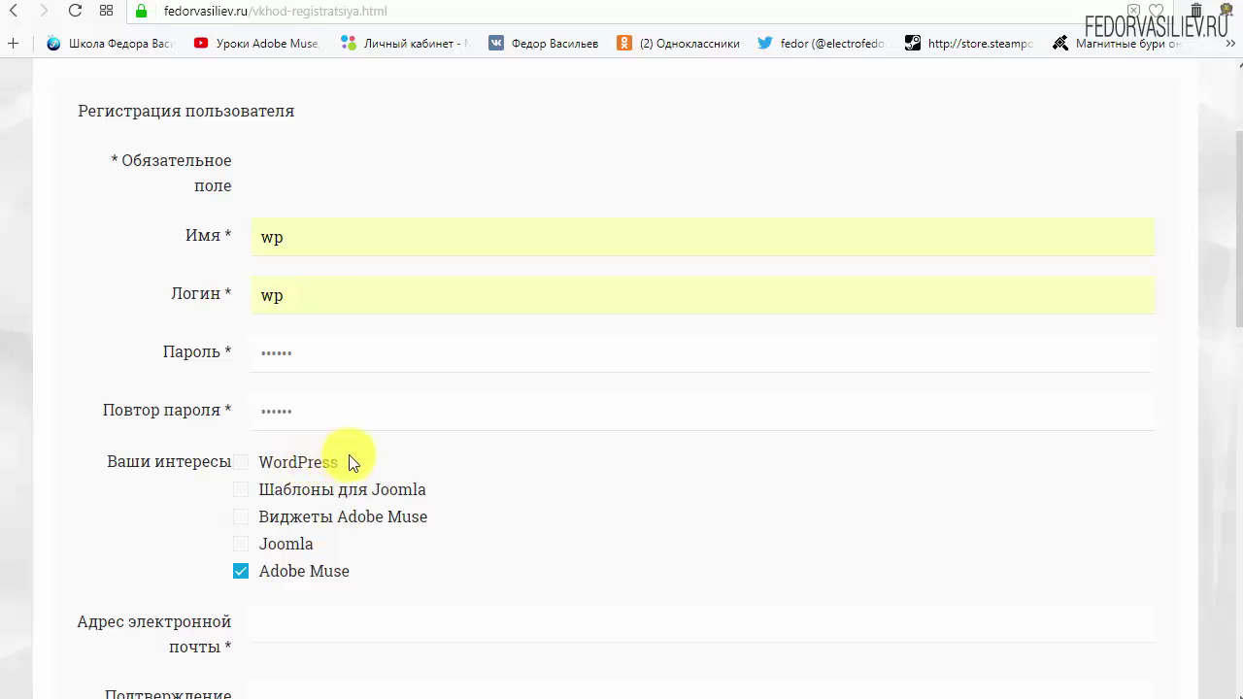
Tick WordPress as the only interest, leaving Adobe Muse unticked.
drag(256, 466, 288, 470)
click(241, 462)
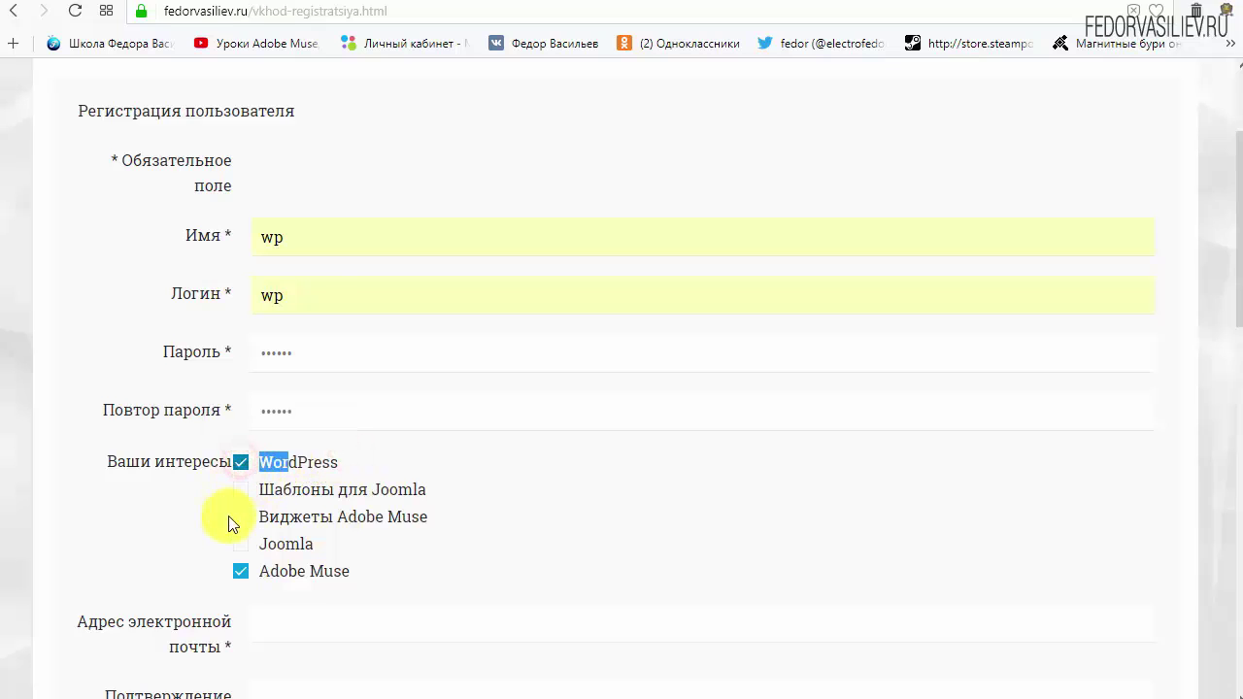
click(366, 459)
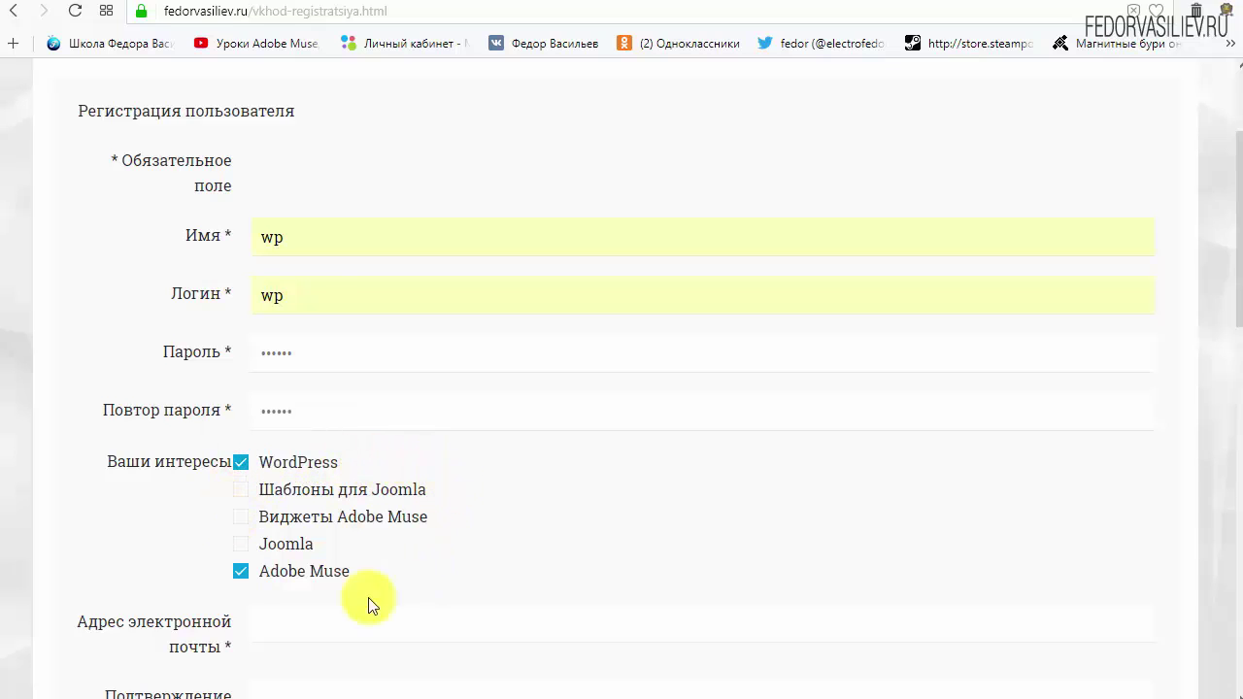
click(242, 575)
click(242, 574)
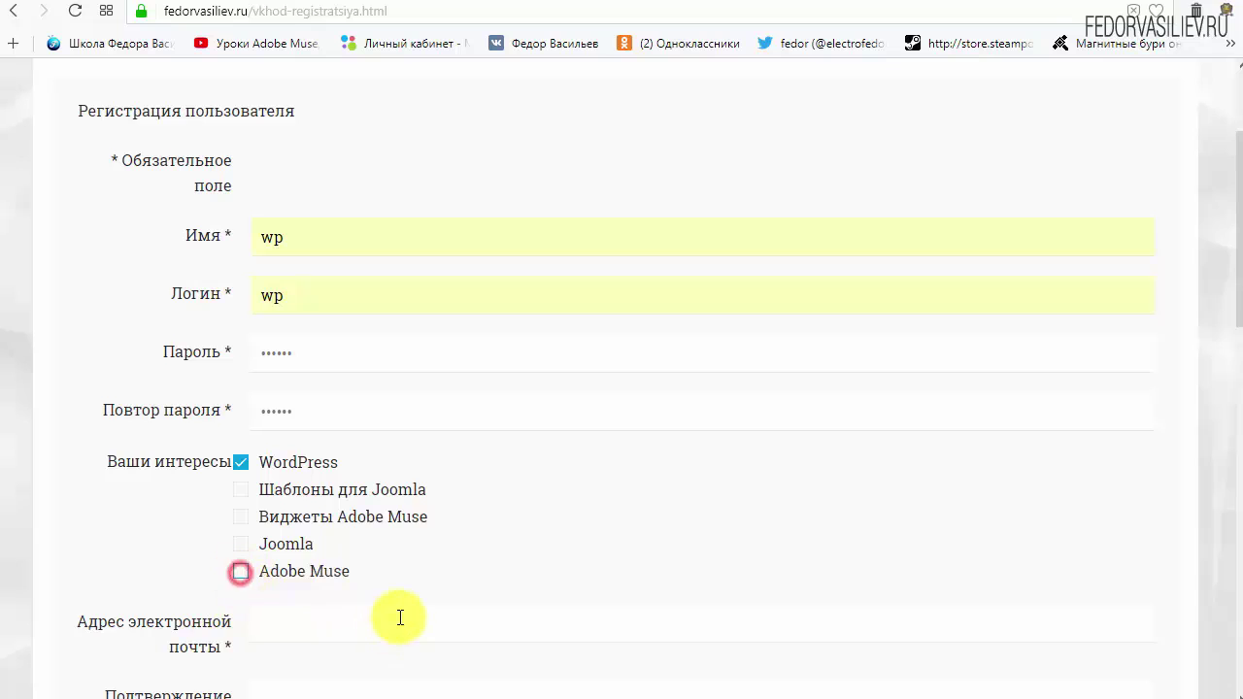
Paste the e-mail address into both e-mail fields, tick 'Я не робот' and submit the registration.
scroll(573, 505, down, 4)
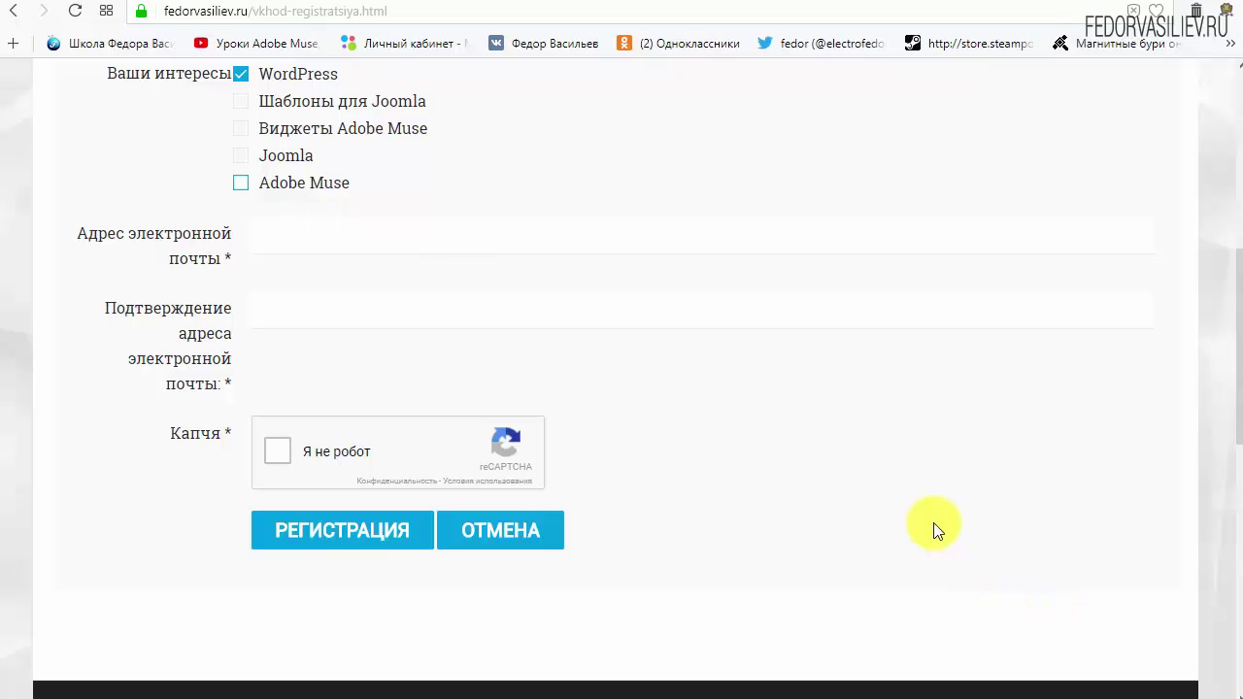
right_click(327, 247)
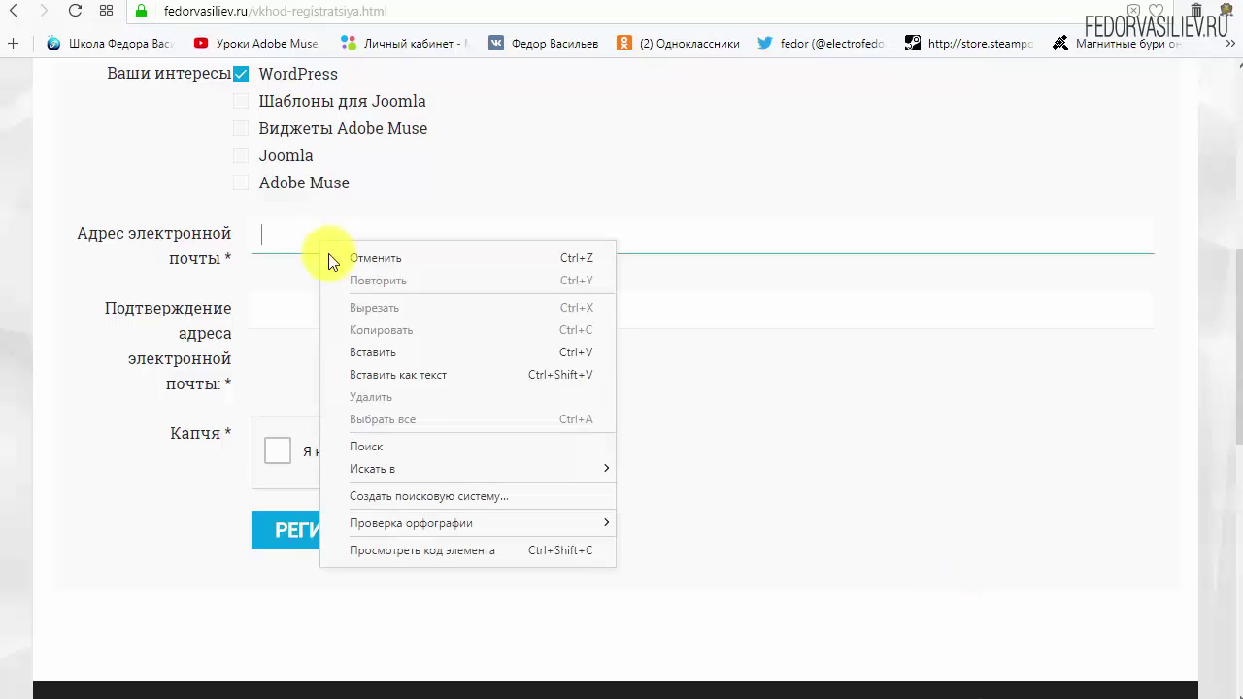
click(392, 348)
right_click(417, 305)
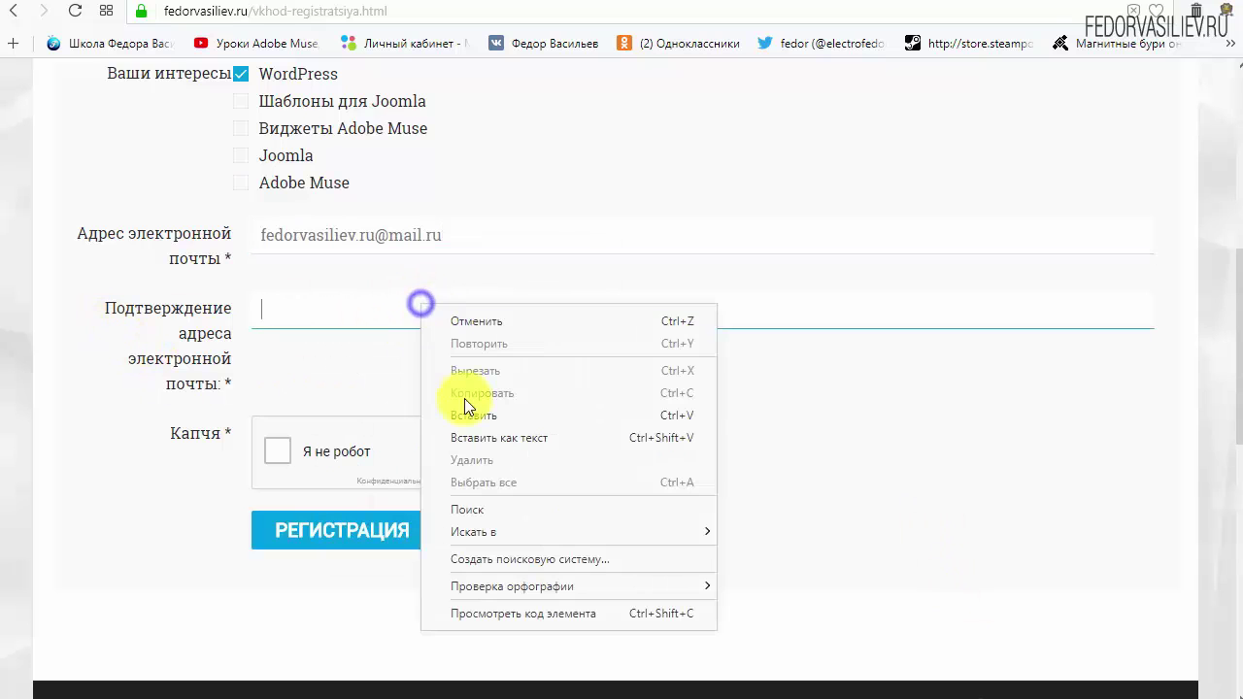
click(470, 408)
click(863, 413)
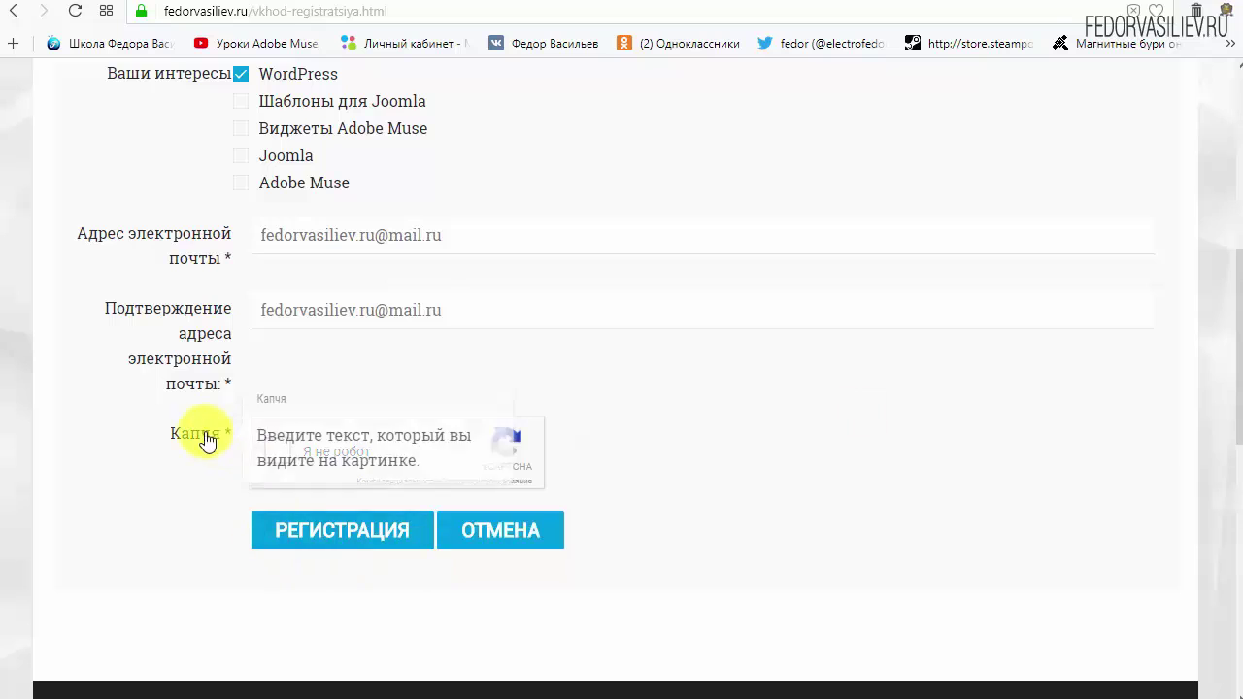
click(278, 457)
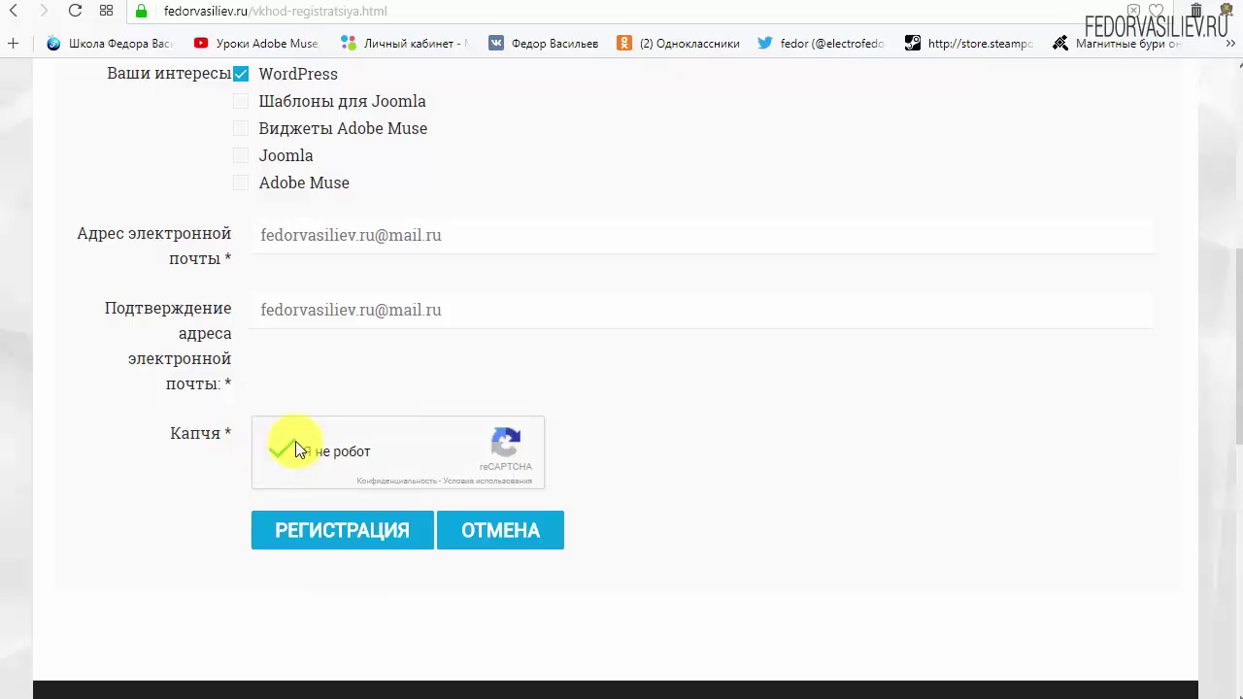
click(321, 532)
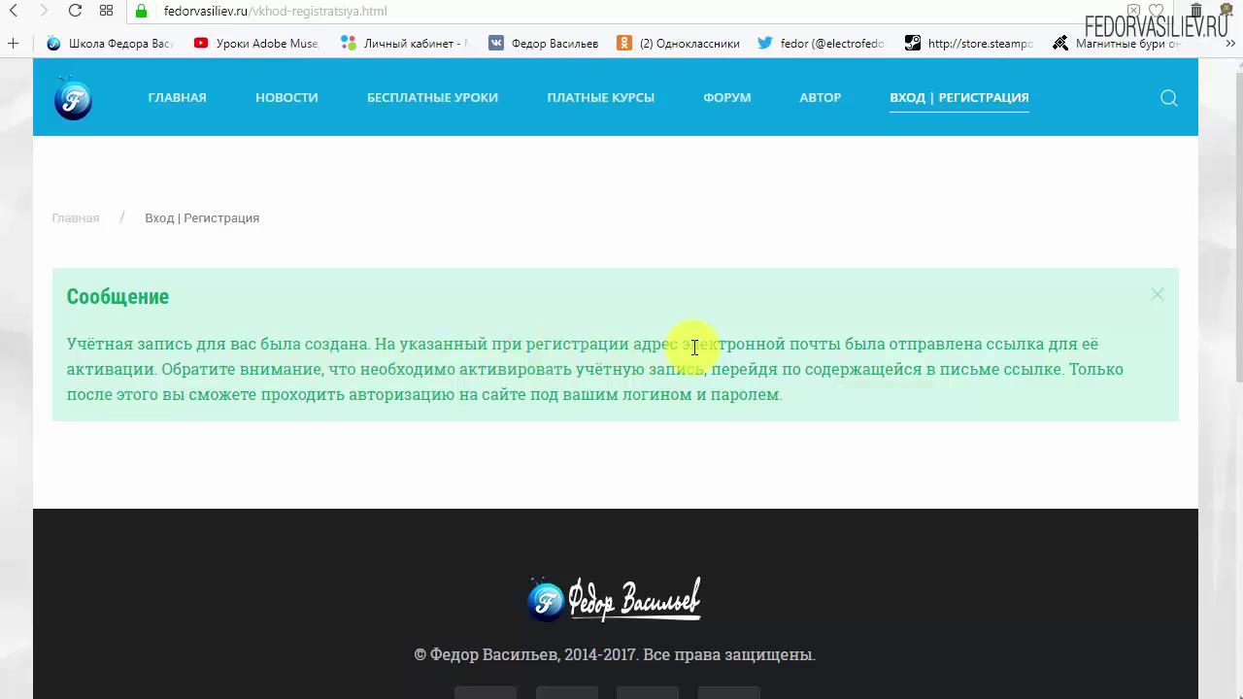
Highlight the e-mail mention in the account-created notice, then go to the mail.ru inbox.
drag(690, 344, 874, 348)
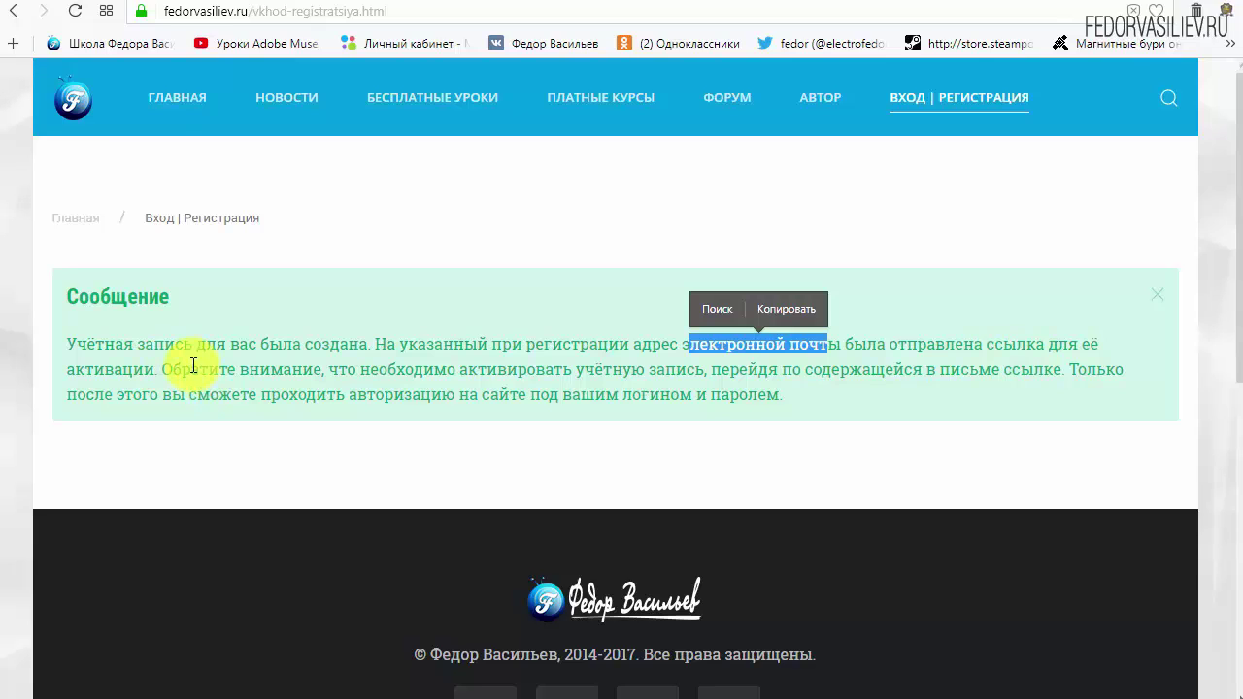
click(107, 8)
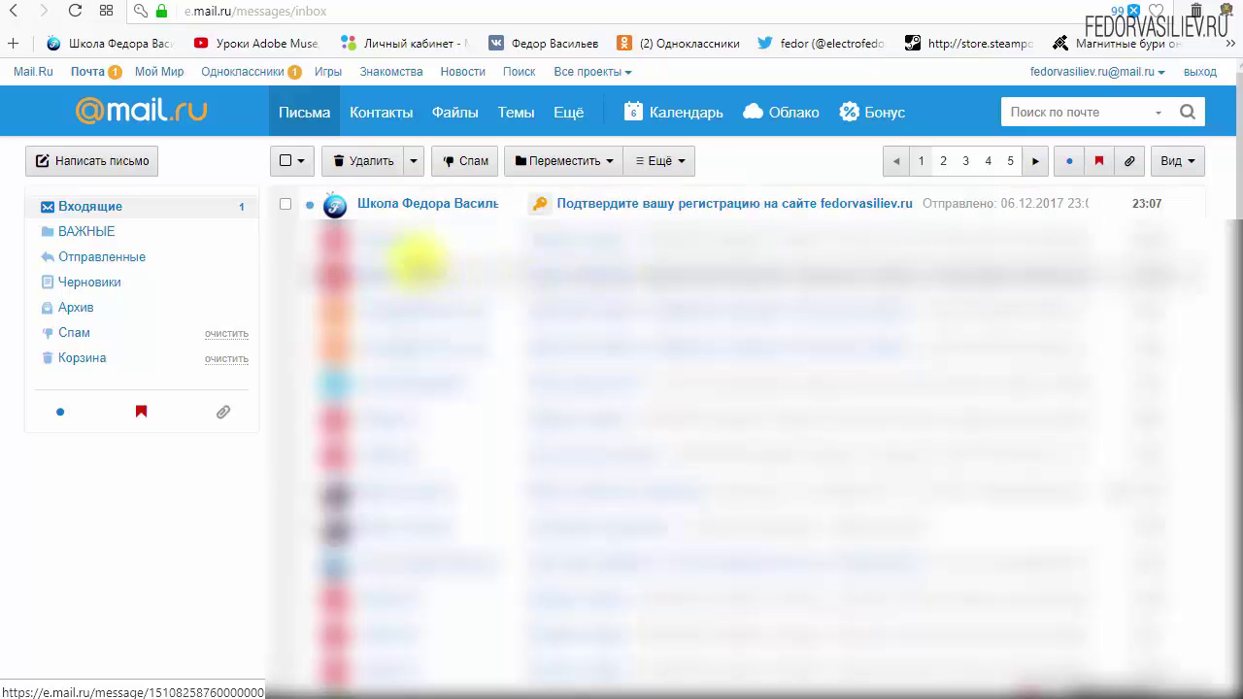
Open the 'Подтвердите вашу регистрацию' e-mail and highlight its login and password lines.
click(406, 210)
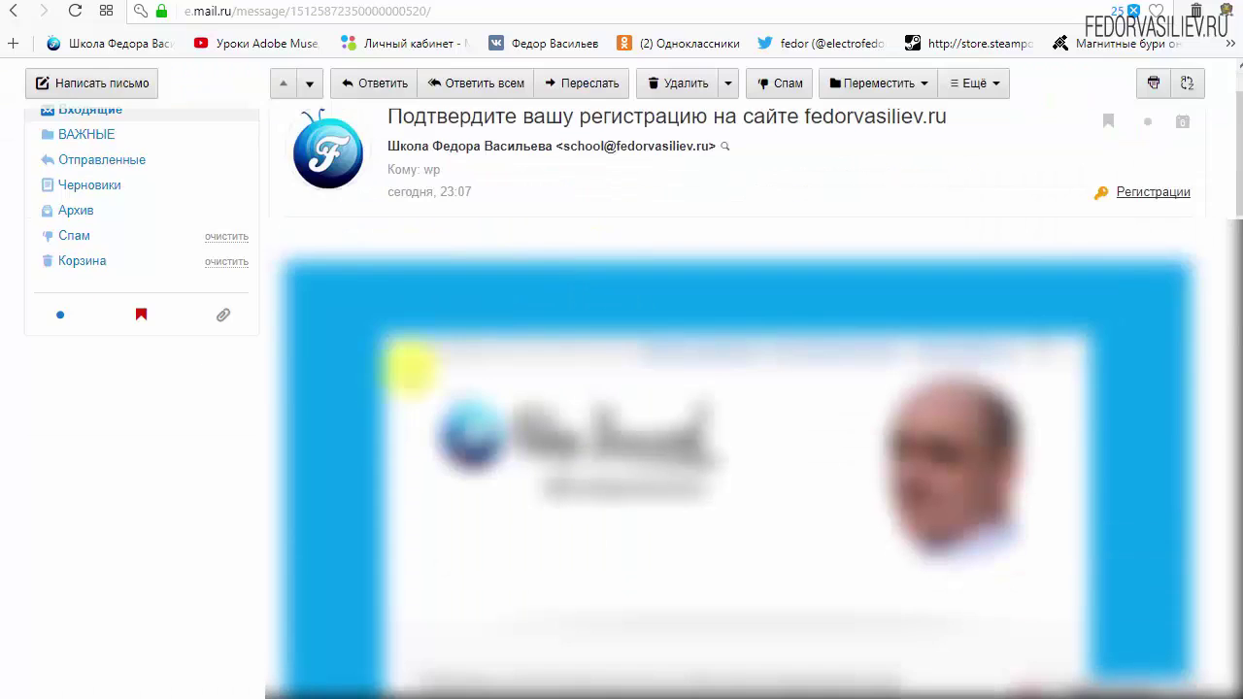
scroll(1026, 402, down, 3)
scroll(654, 325, down, 3)
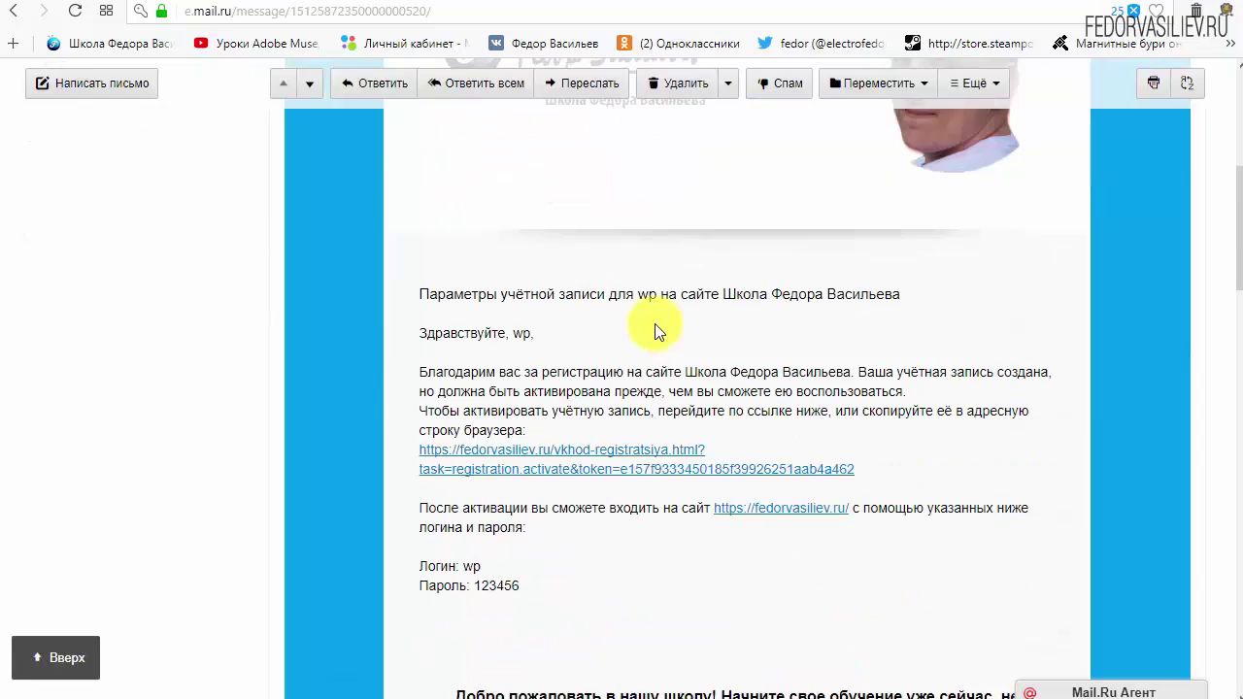
click(527, 491)
drag(528, 495, 424, 470)
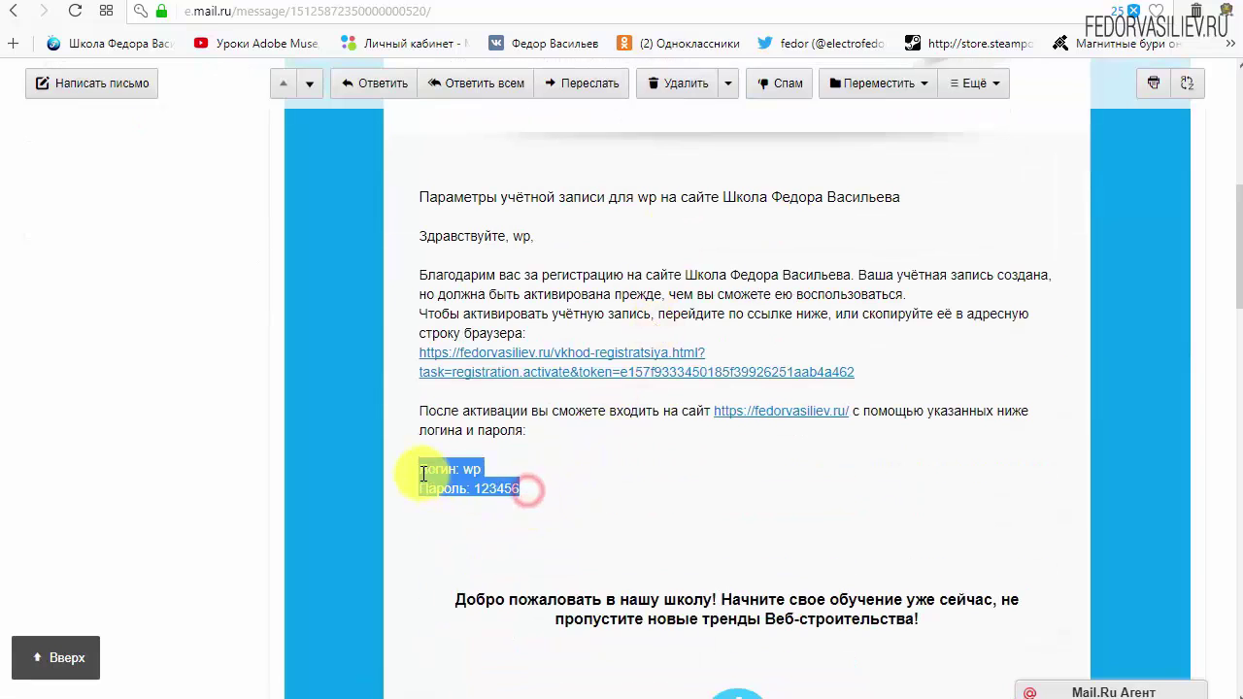
click(636, 472)
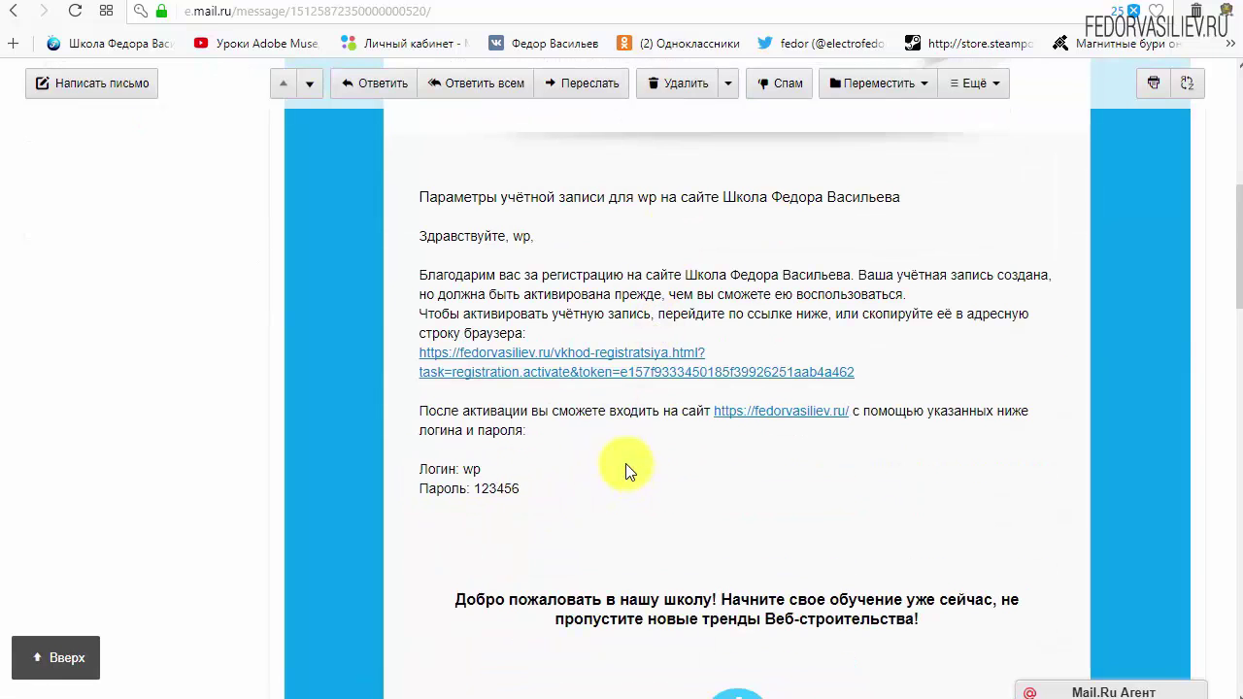
Locate the account activation link in the e-mail and follow it.
scroll(592, 461, down, 6)
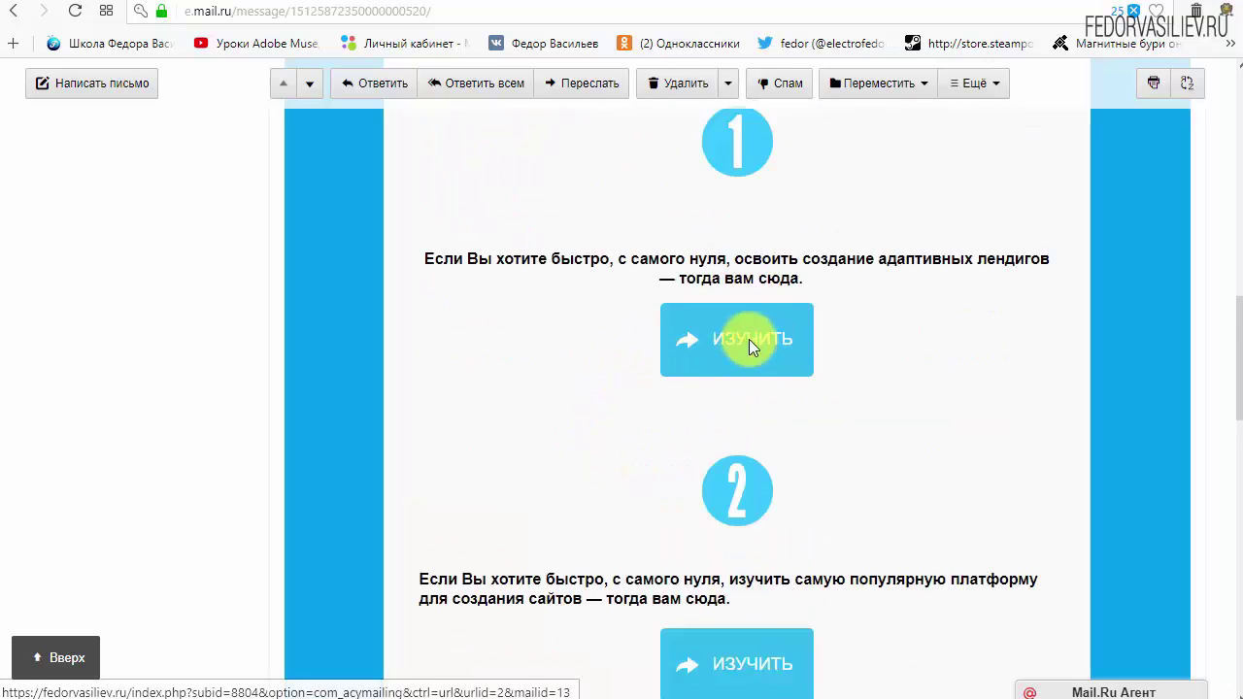
scroll(748, 338, down, 3)
scroll(735, 393, up, 6)
scroll(540, 487, up, 4)
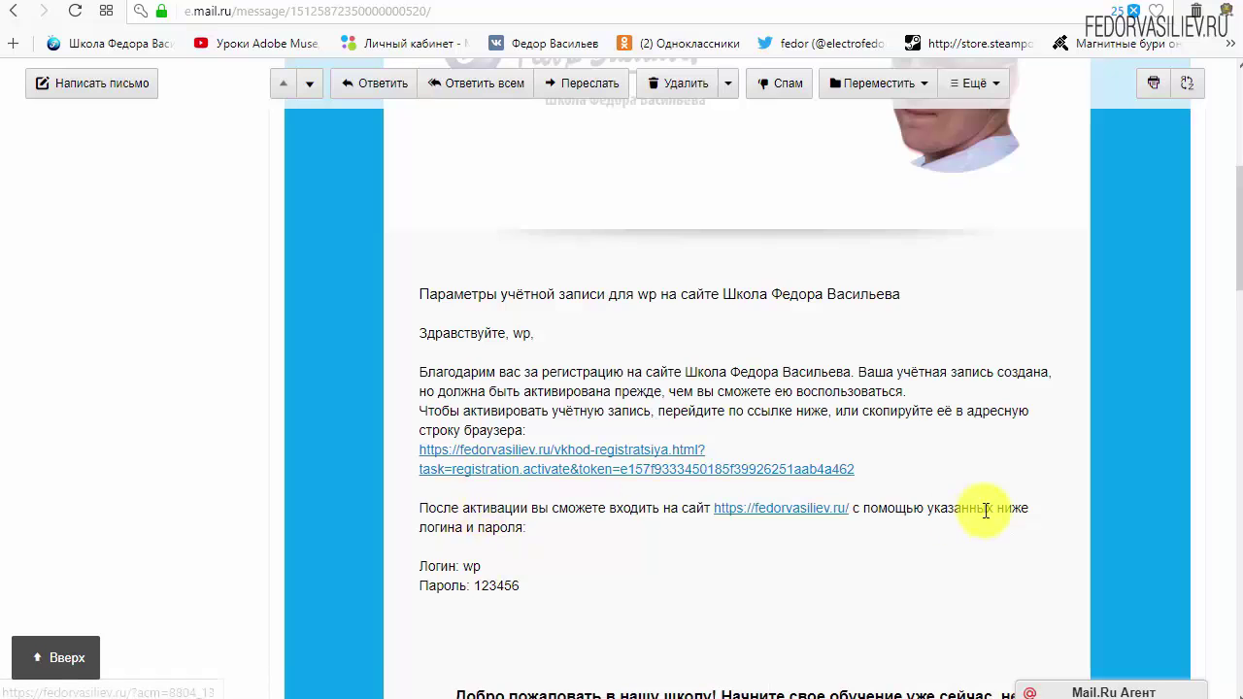
mouse_move(893, 470)
mouse_down()
mouse_move(551, 458)
mouse_move(616, 454)
mouse_up()
click(805, 436)
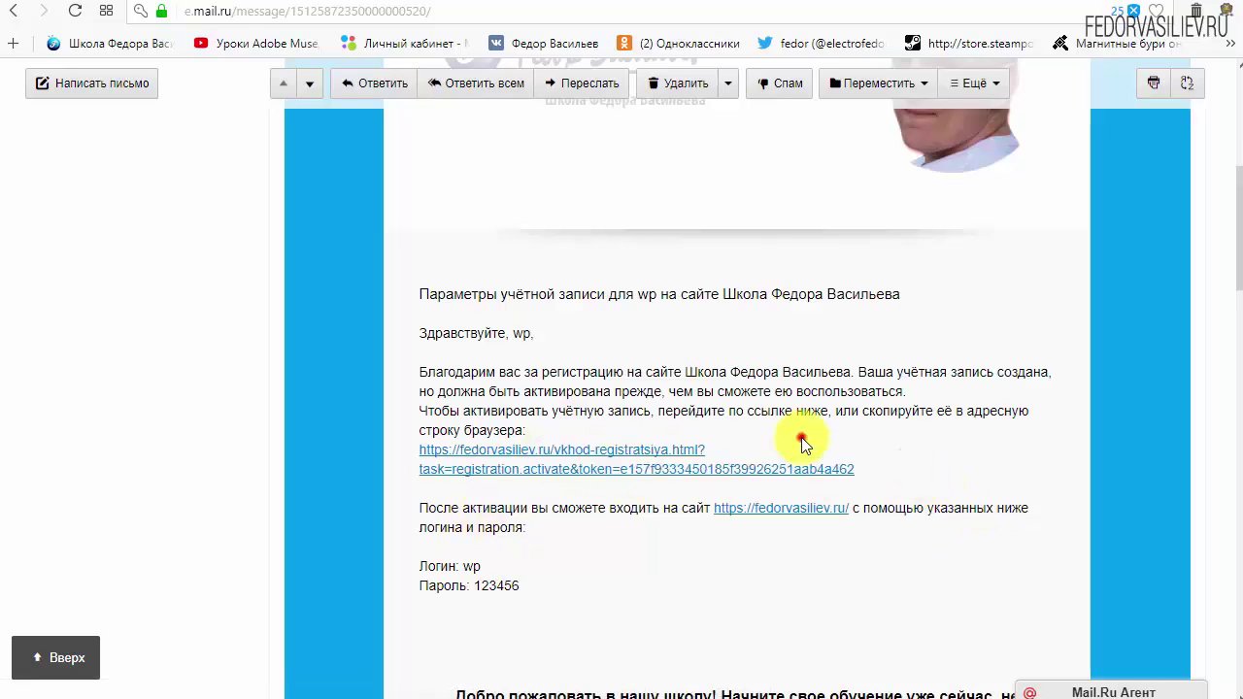
click(619, 447)
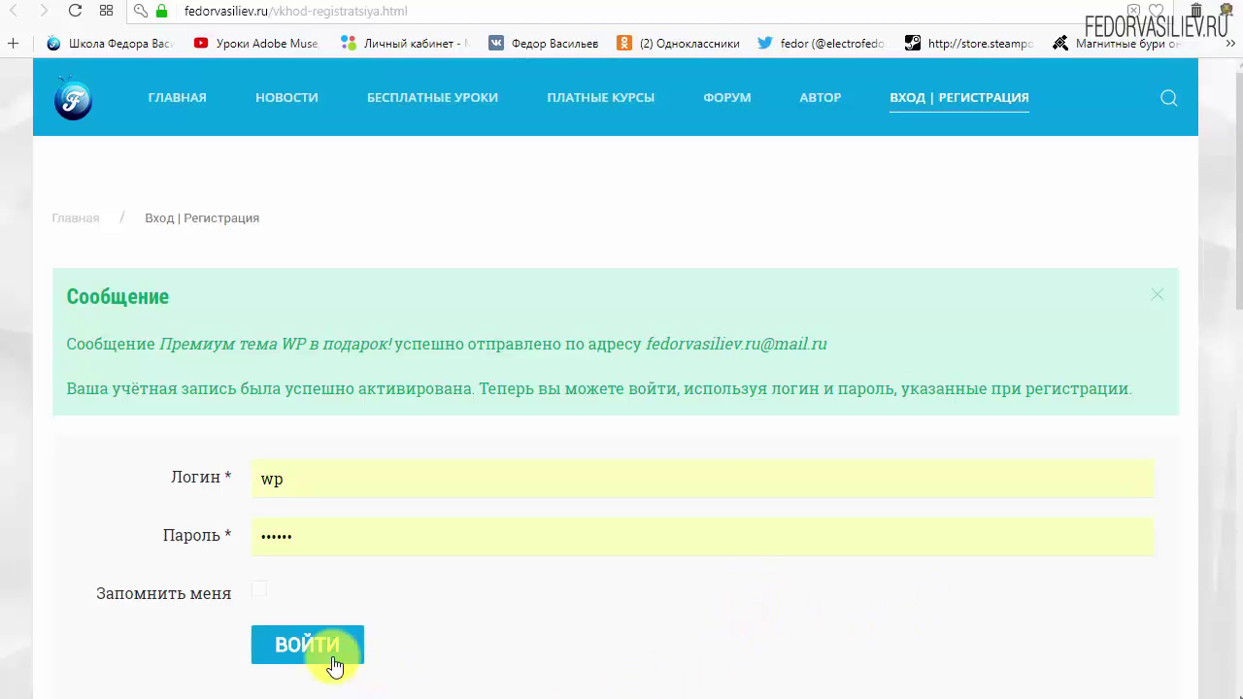
Highlight the Сообщение heading and the notice about the sent 'Премиум тема WP в подарок!' message.
drag(61, 296, 194, 319)
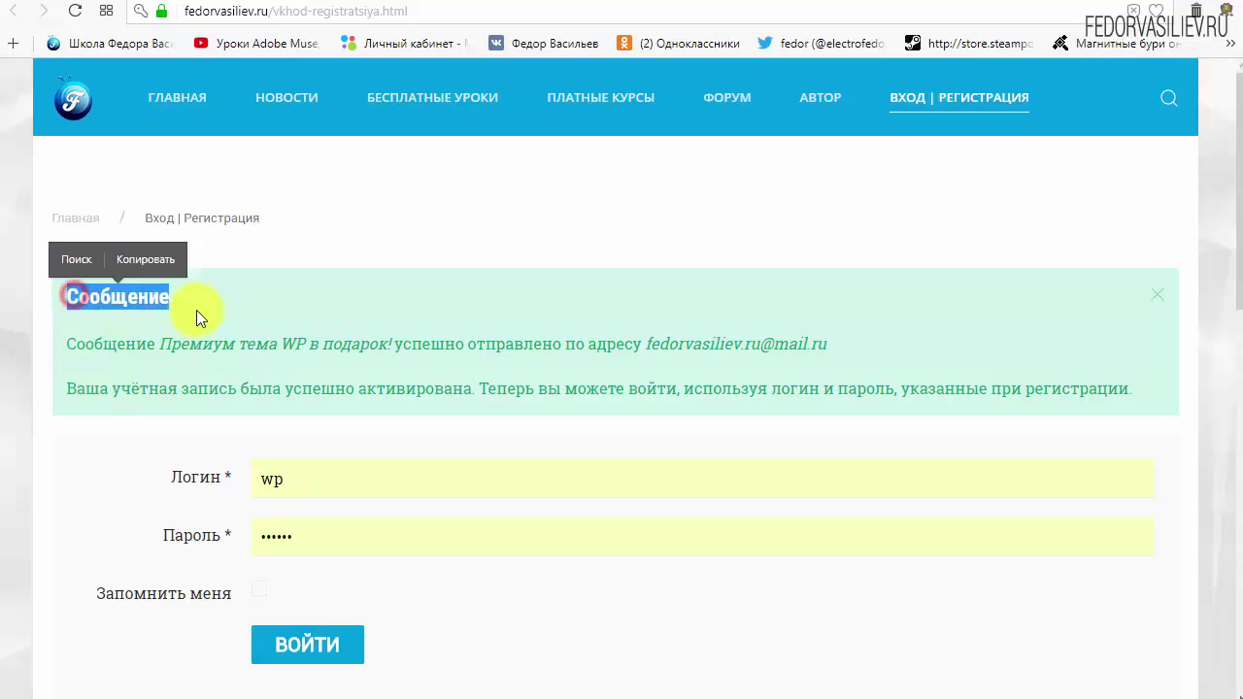
click(181, 330)
drag(71, 341, 164, 347)
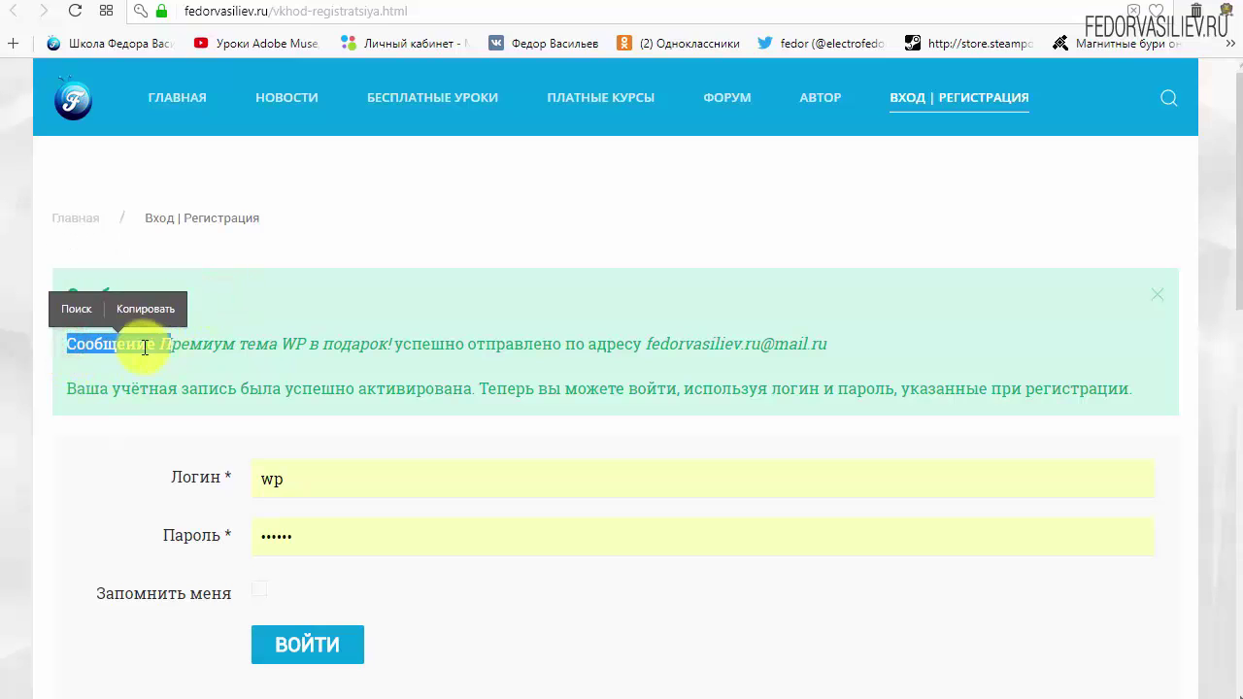
click(145, 346)
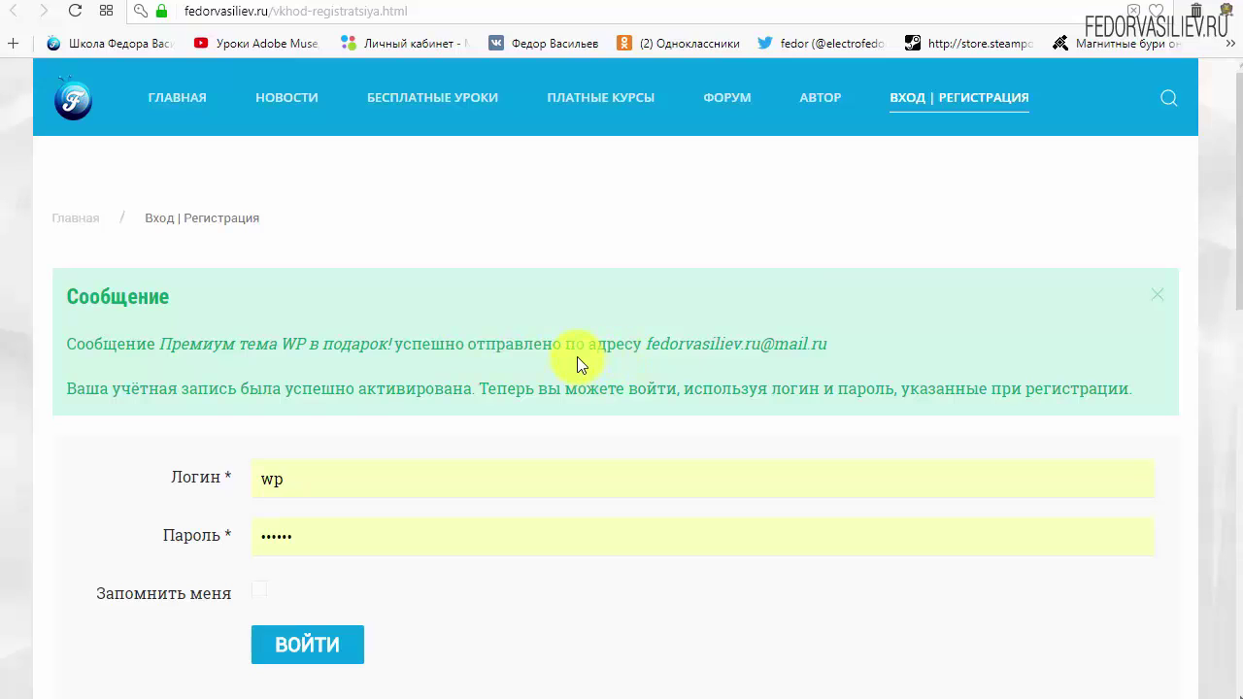
Return to the Mail.ru Входящие list, now showing the 'Премиум тема WP в подарок!' e-mail.
click(125, 5)
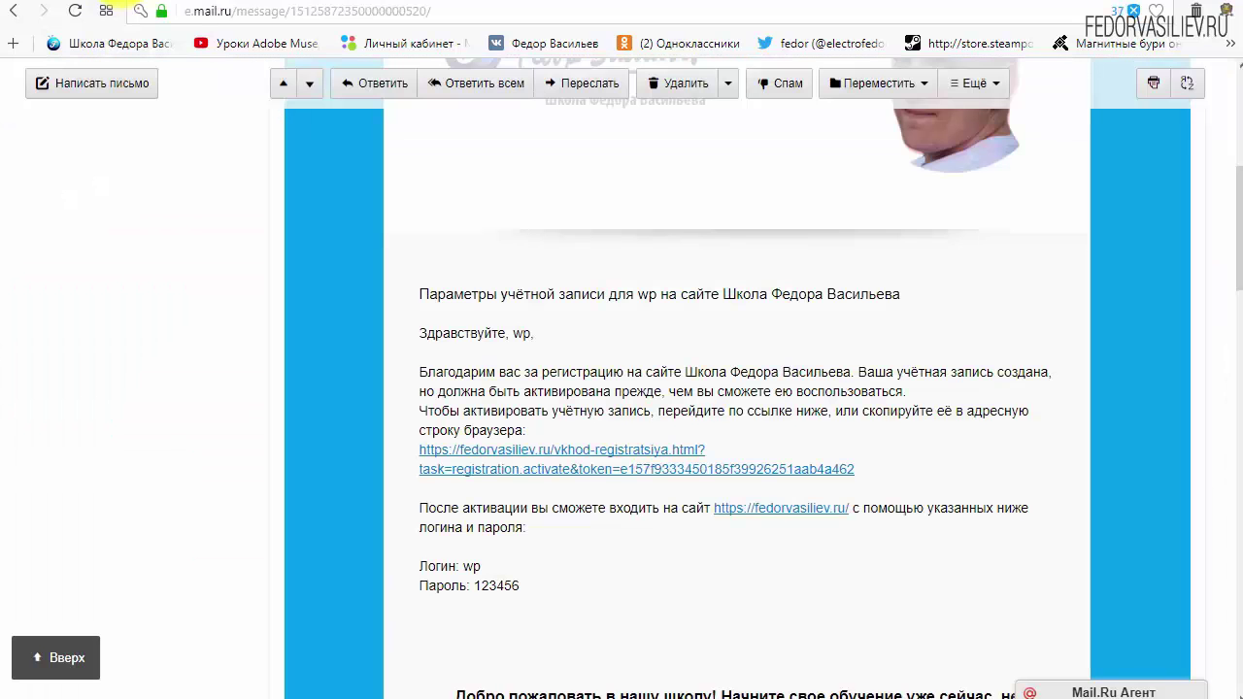
scroll(372, 392, up, 5)
click(97, 207)
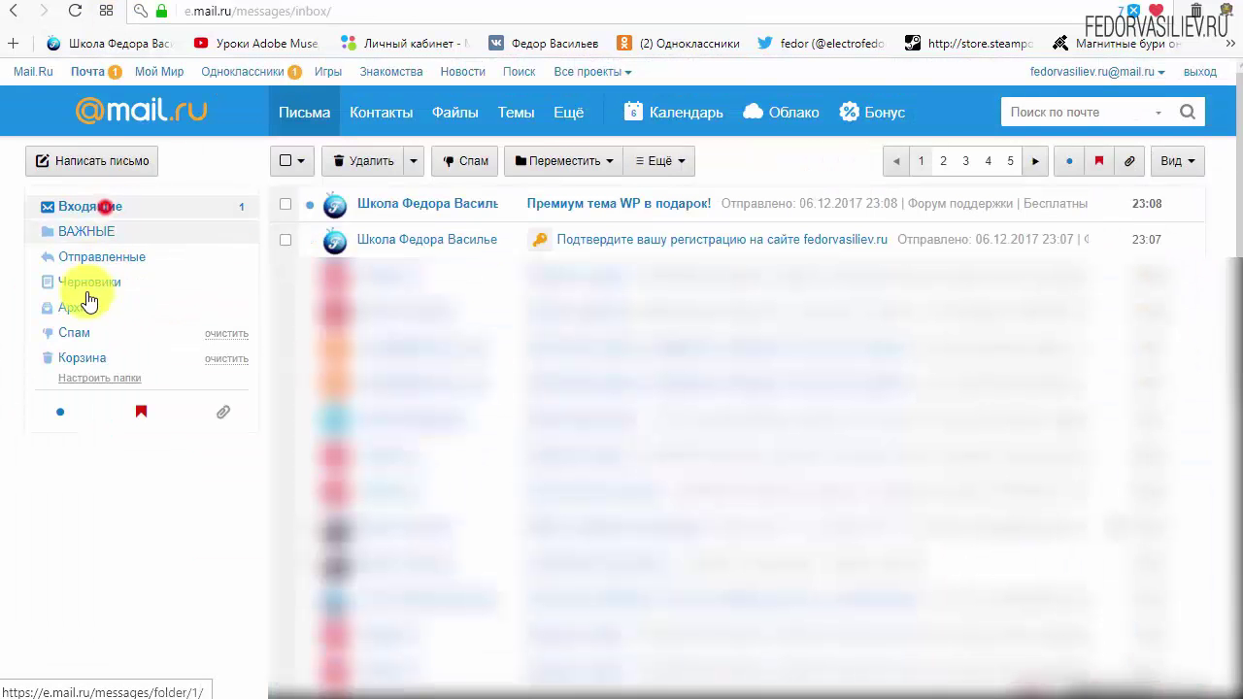